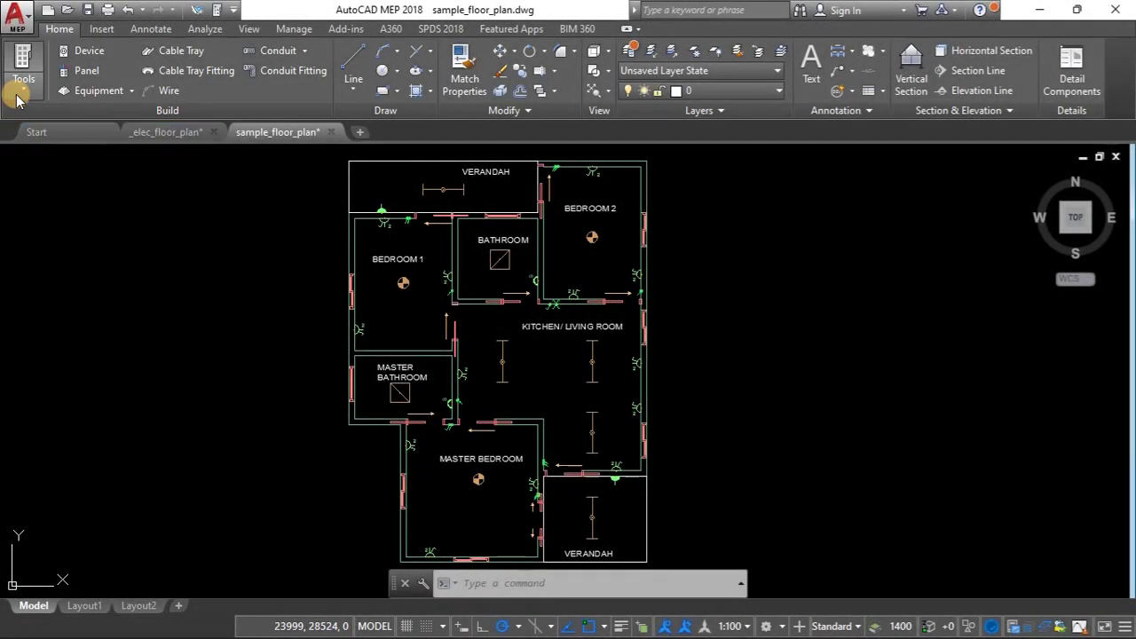
Show the electrical tool palettes and switch to the Panel tools.
left_click(18, 100)
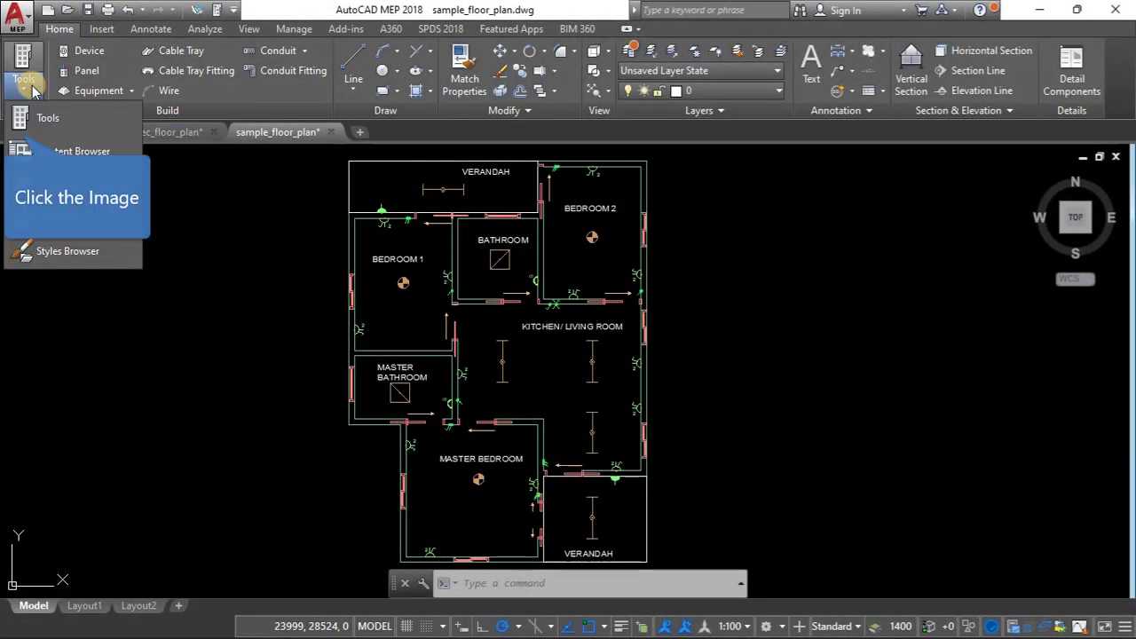
left_click(21, 116)
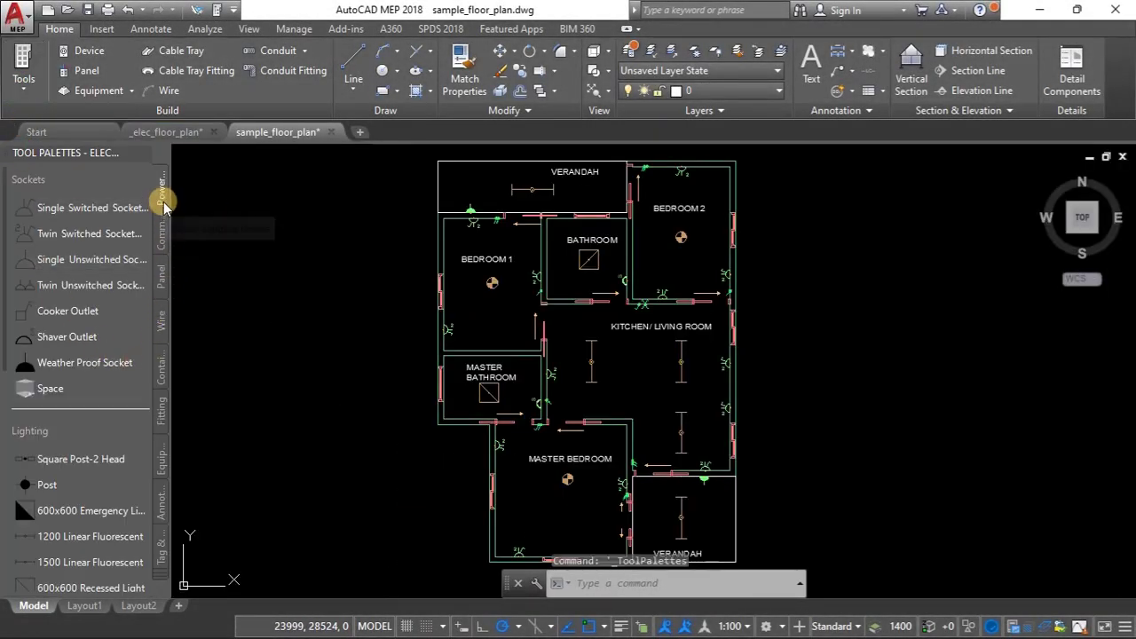
left_click(158, 279)
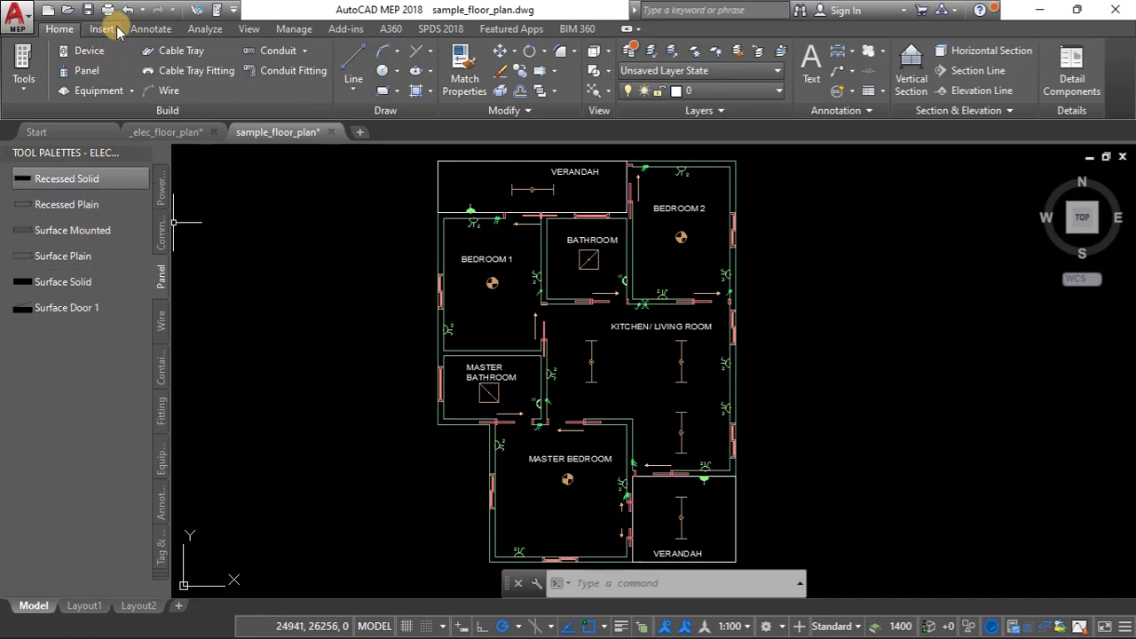
Open Style Manager and expand Panels (Global).dwg > Electrical Objects > Panel Styles.
left_click(295, 29)
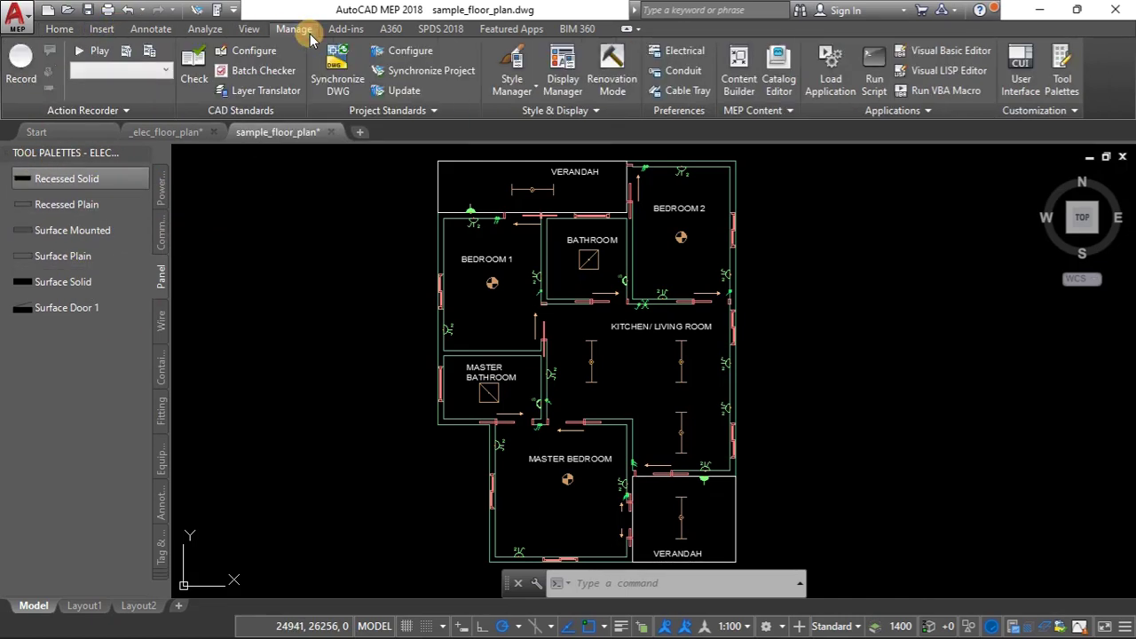
left_click(503, 62)
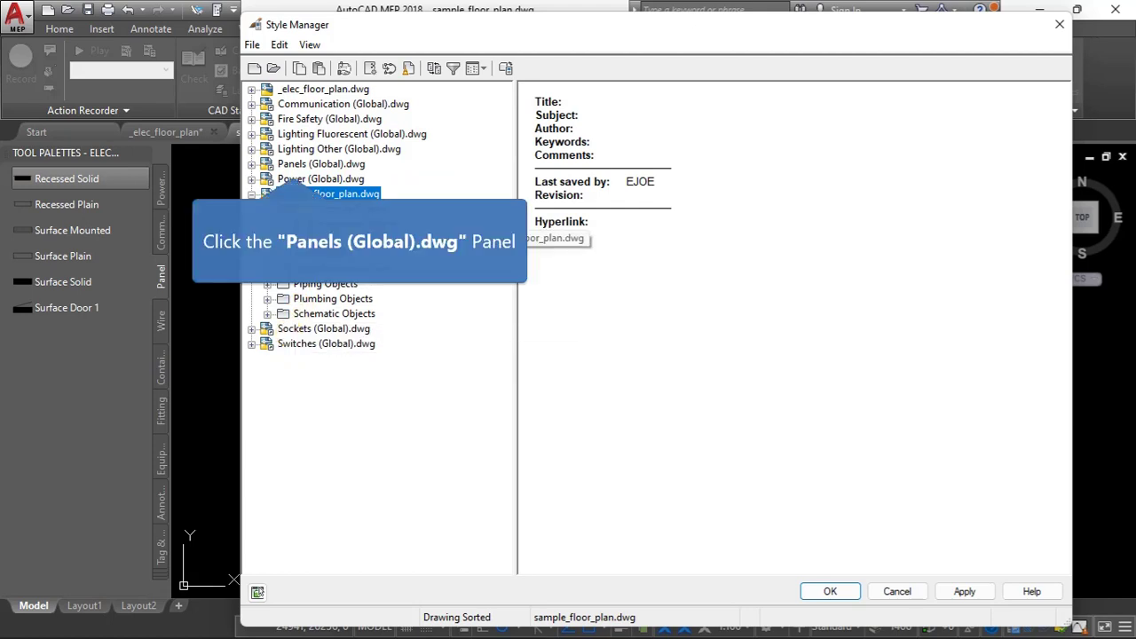
left_click(291, 164)
left_click(252, 164)
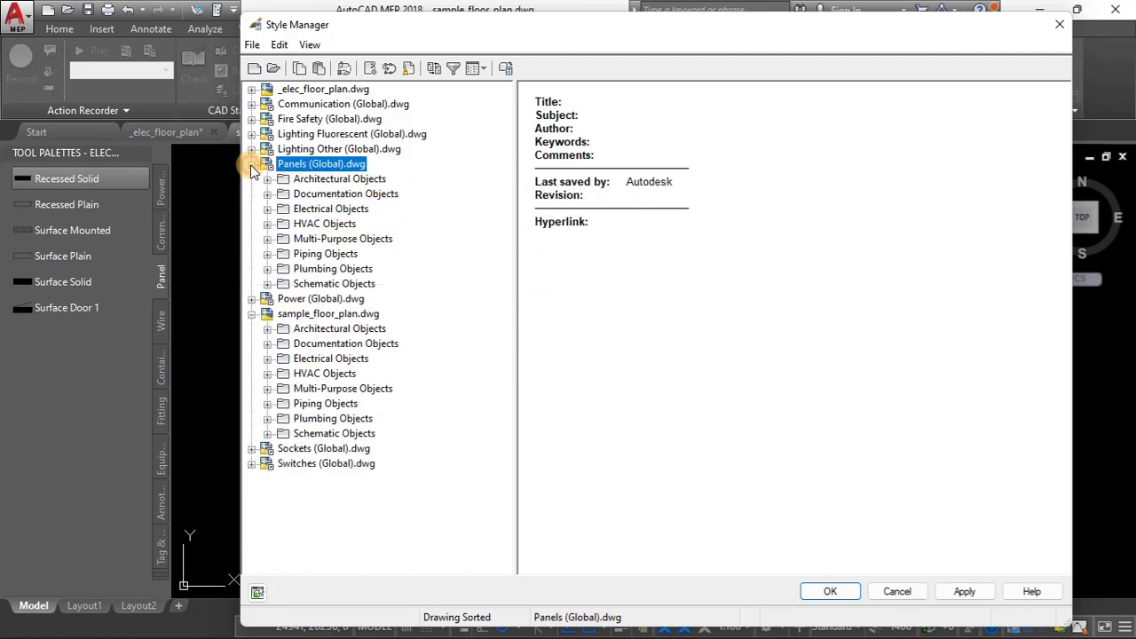
left_click(267, 208)
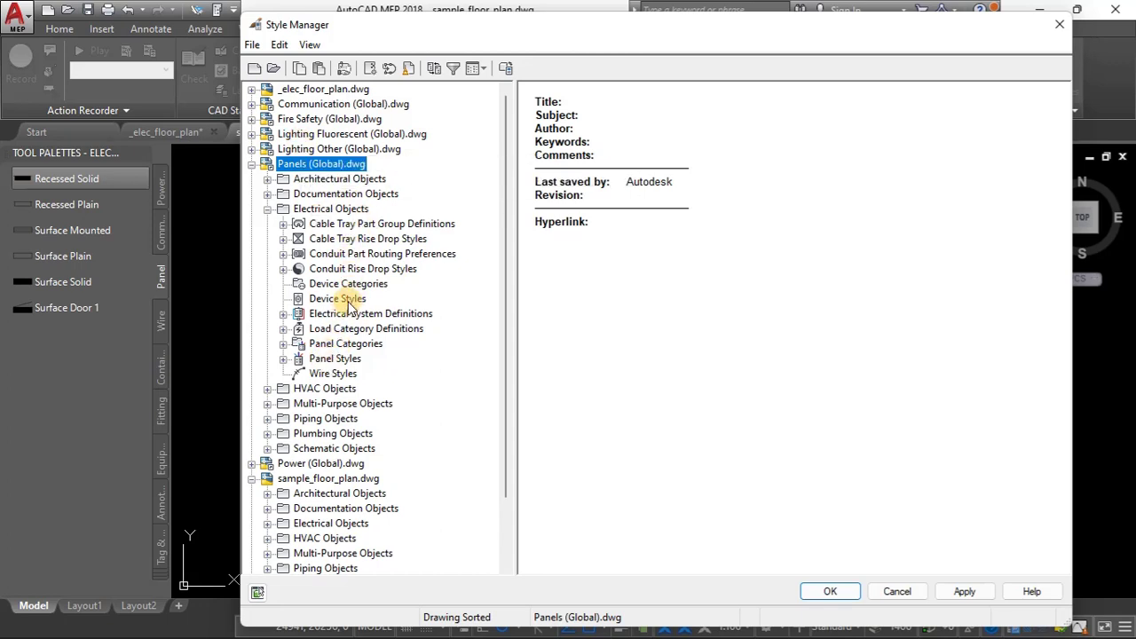
left_click(334, 358)
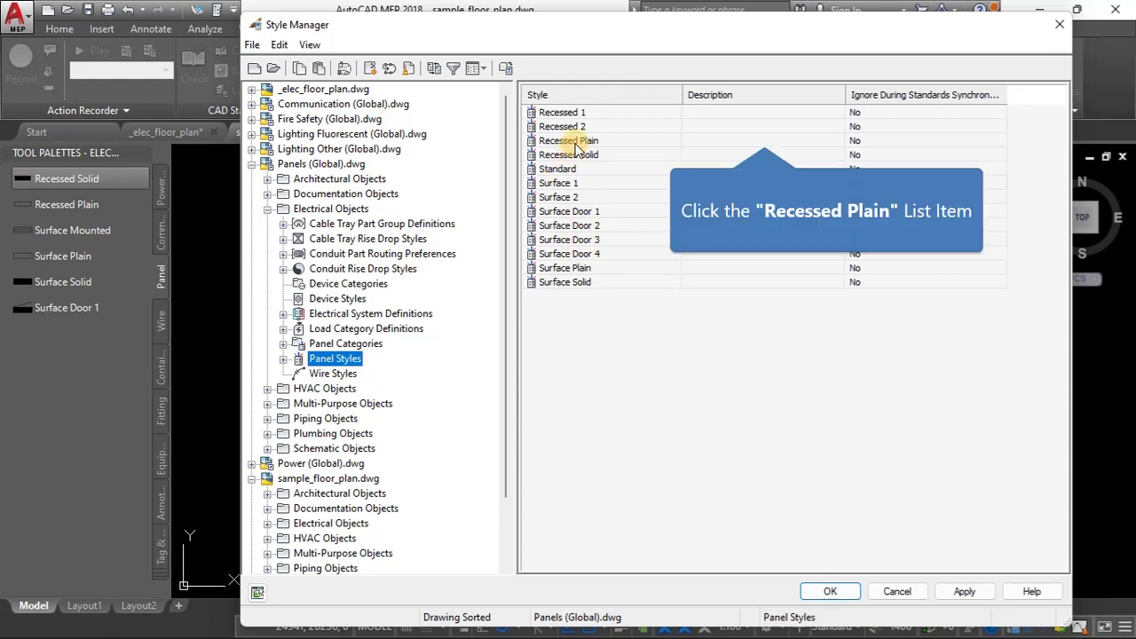
Drag the Recessed Plain and Recessed 1 styles onto the Panel palette, then apply and close.
left_click(569, 144)
left_click_drag(569, 144, 67, 345)
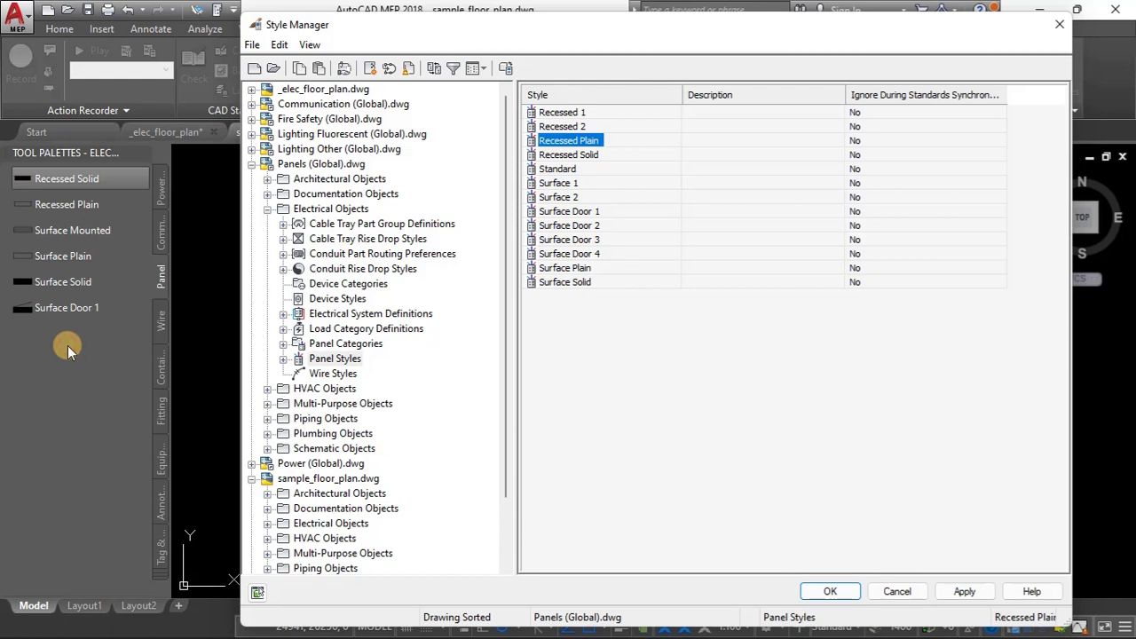
left_click_drag(67, 345, 67, 345)
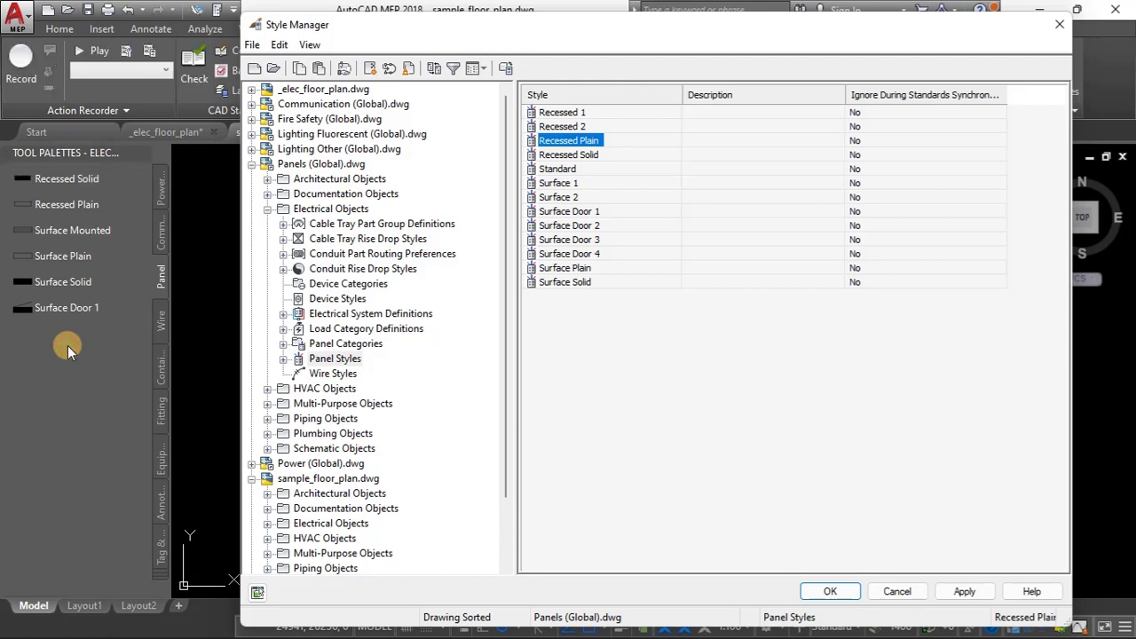
left_click(568, 113)
left_click_drag(567, 113, 58, 355)
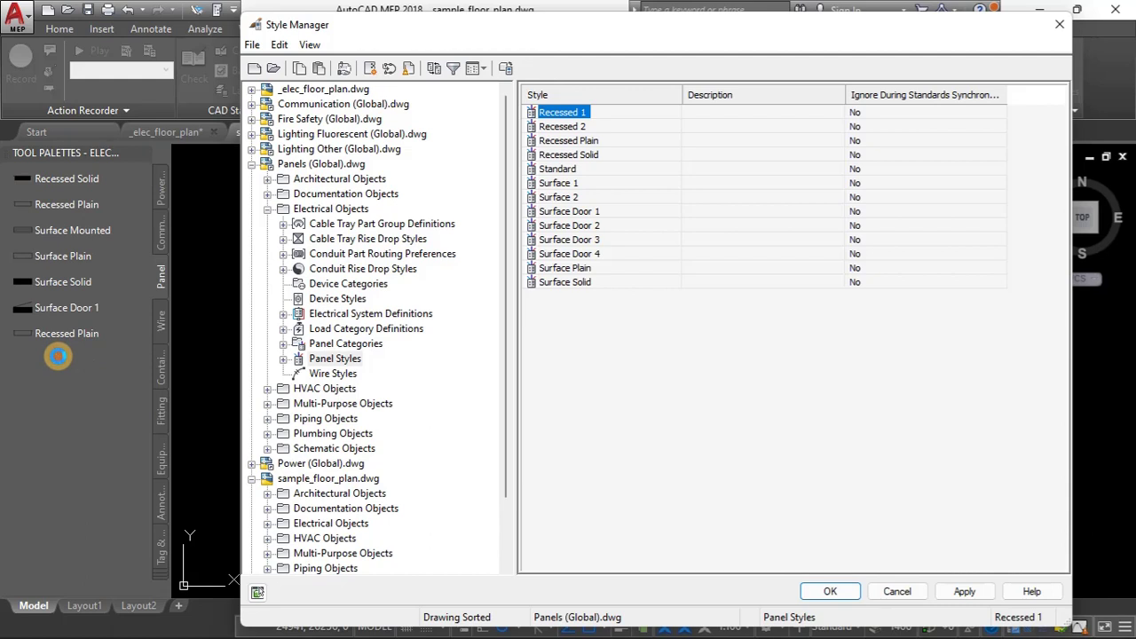
left_click_drag(59, 357, 59, 357)
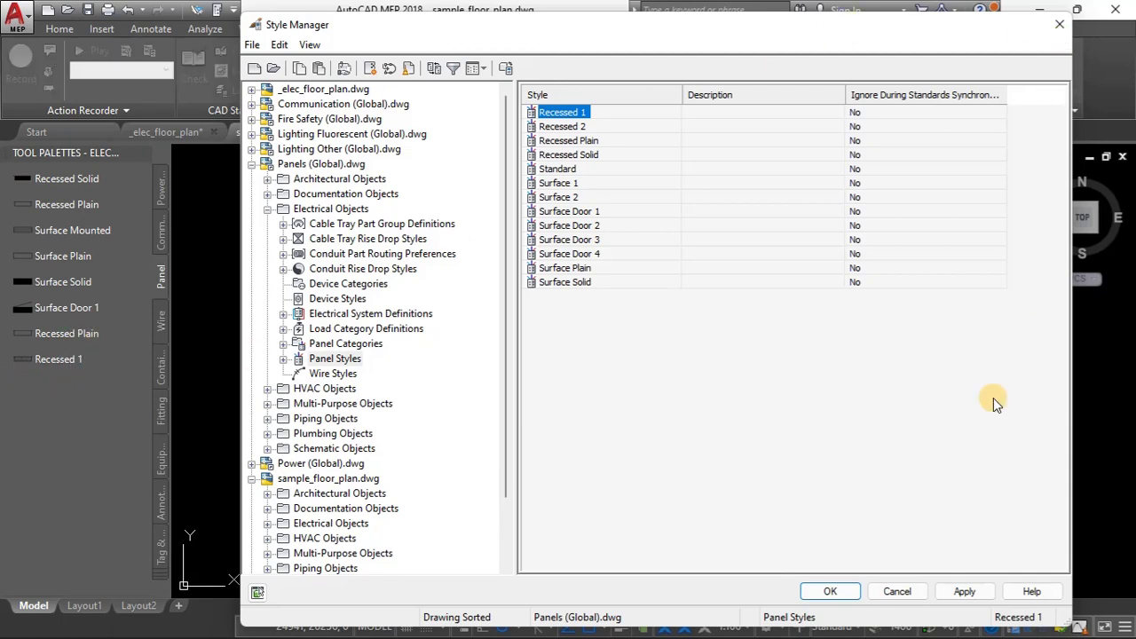
left_click(965, 591)
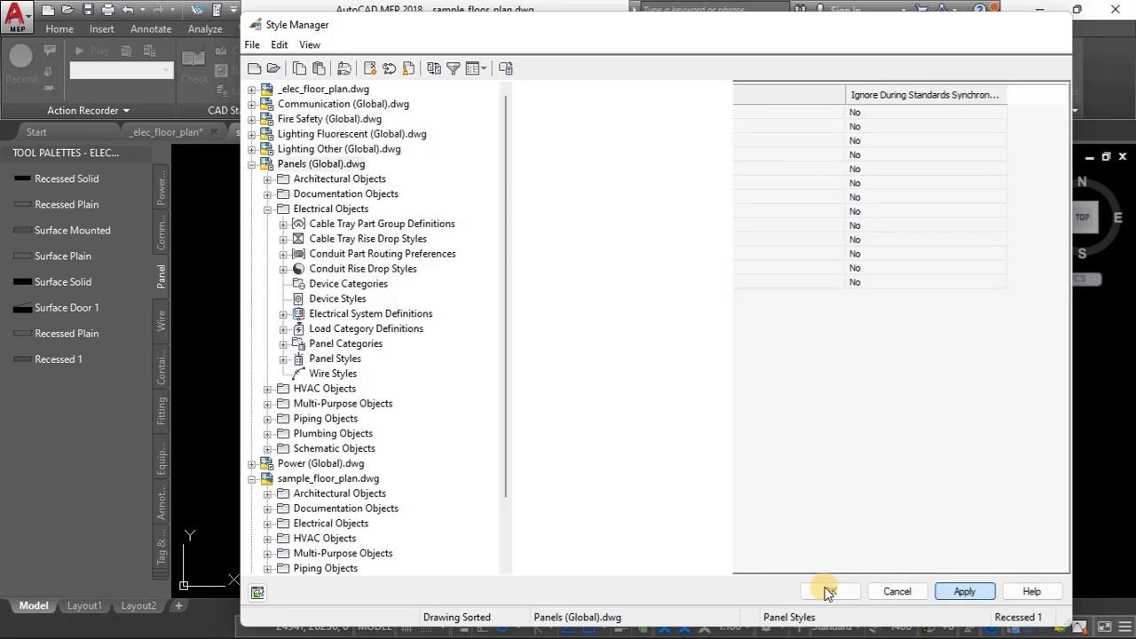
left_click(831, 591)
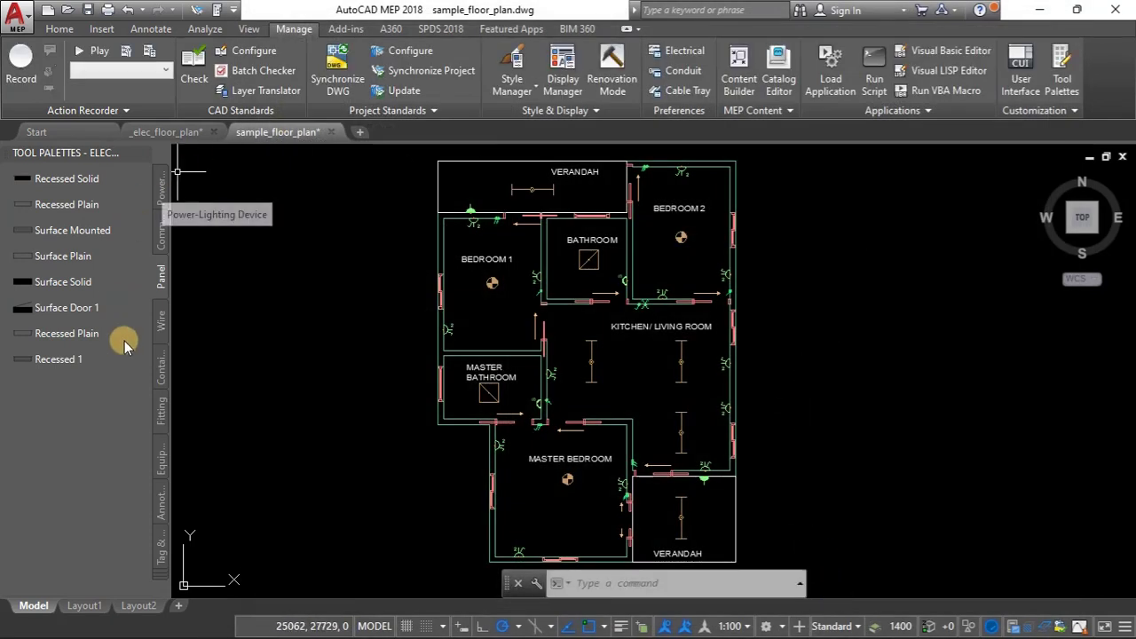
Place a Recessed 1 panel on the Master Bedroom's east wall, rotated 270°, and select it.
left_click(58, 360)
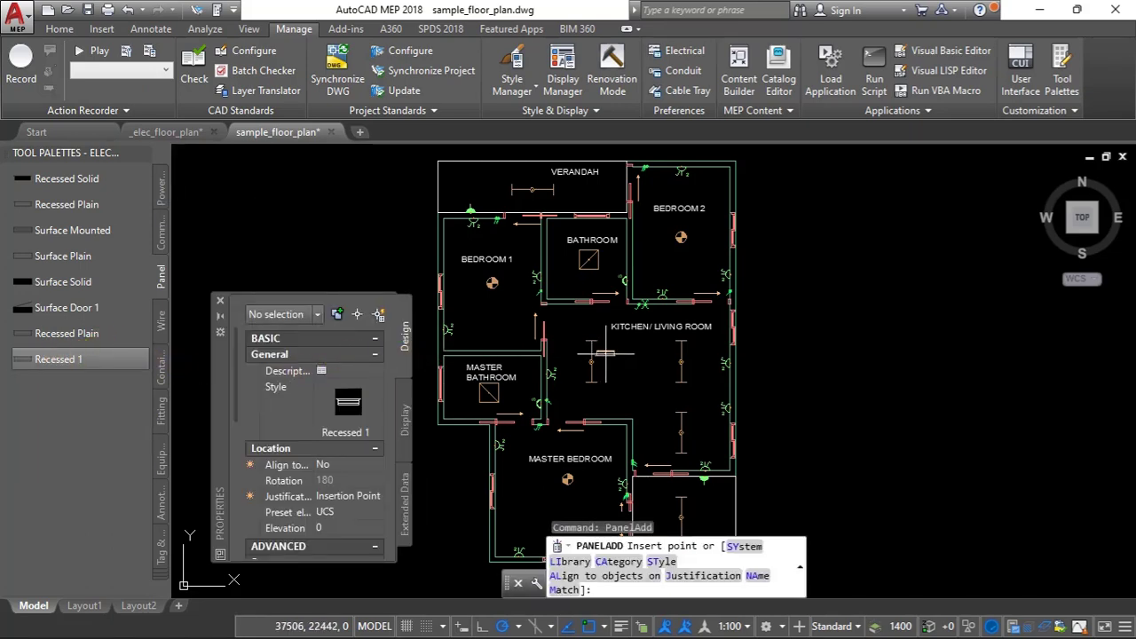
scroll(661, 372, "down", 1)
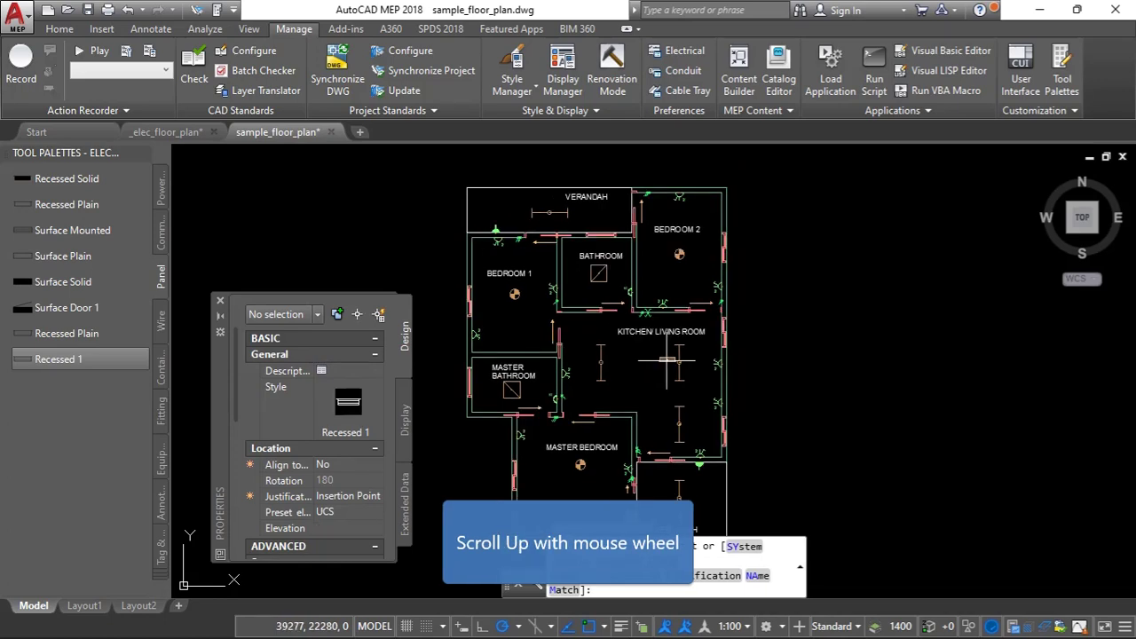
scroll(639, 468, "up", 2)
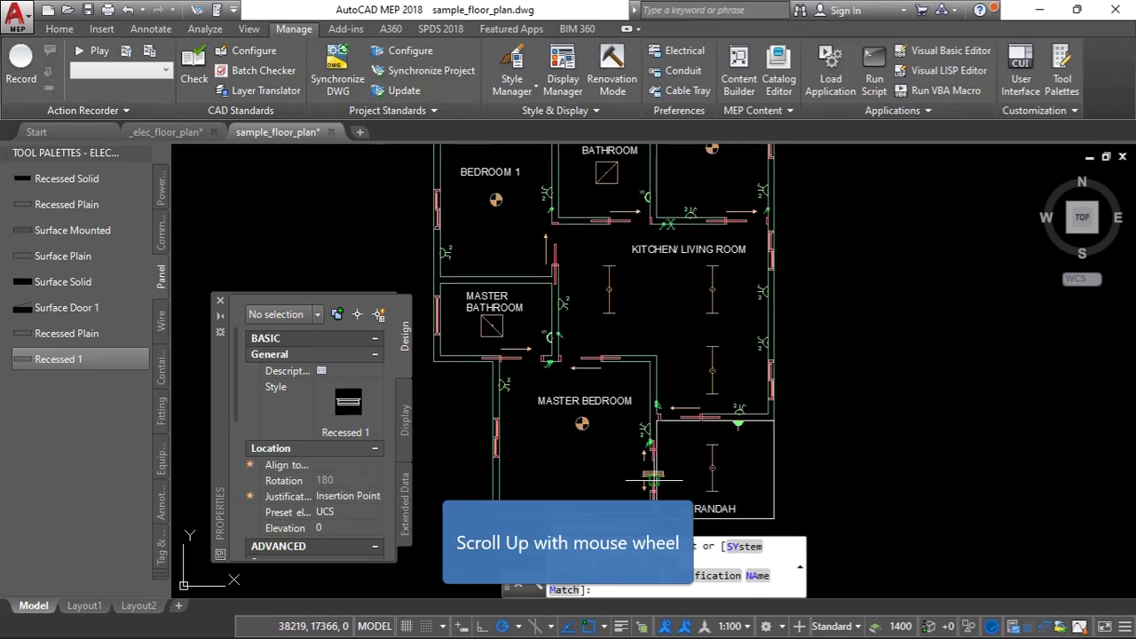
scroll(652, 405, "up", 5)
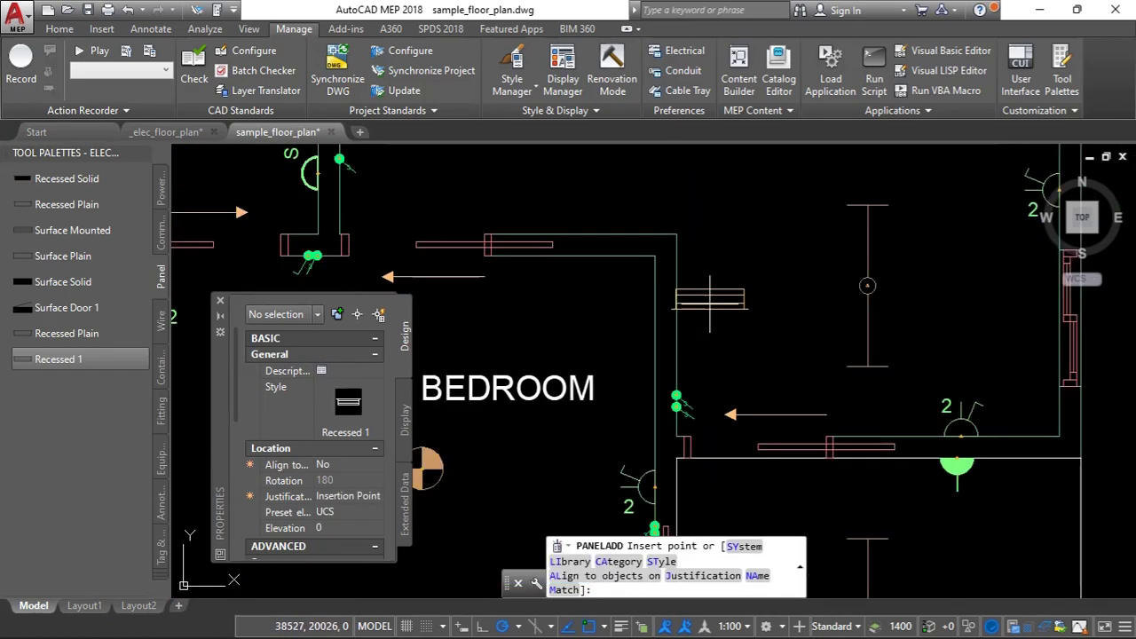
scroll(706, 301, "down", 2)
scroll(693, 304, "down", 1)
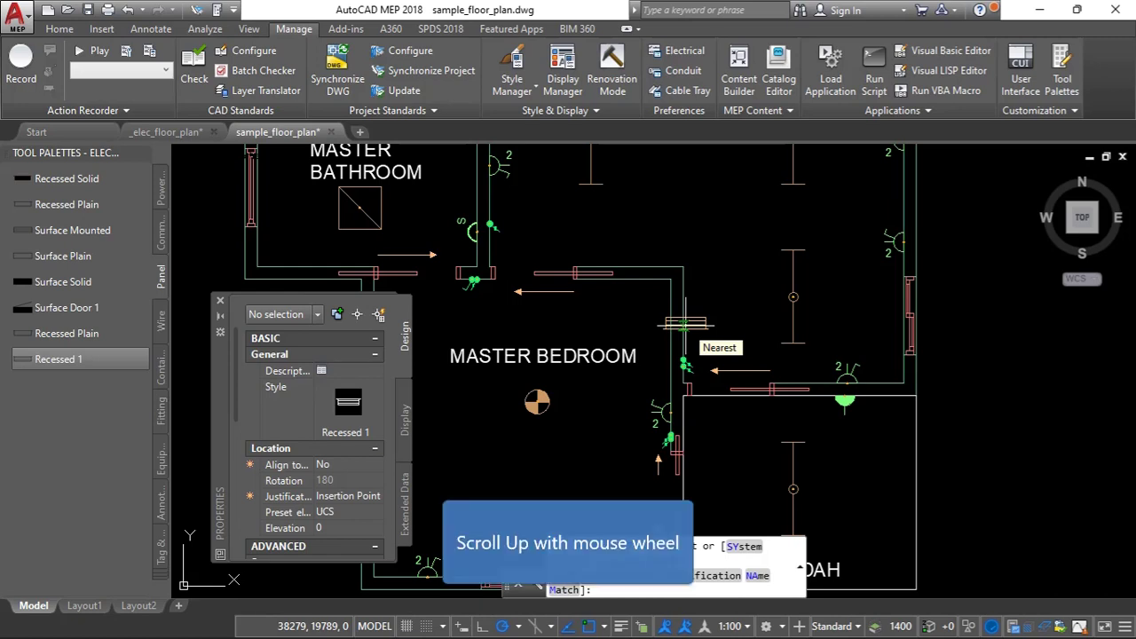
scroll(684, 325, "up", 3)
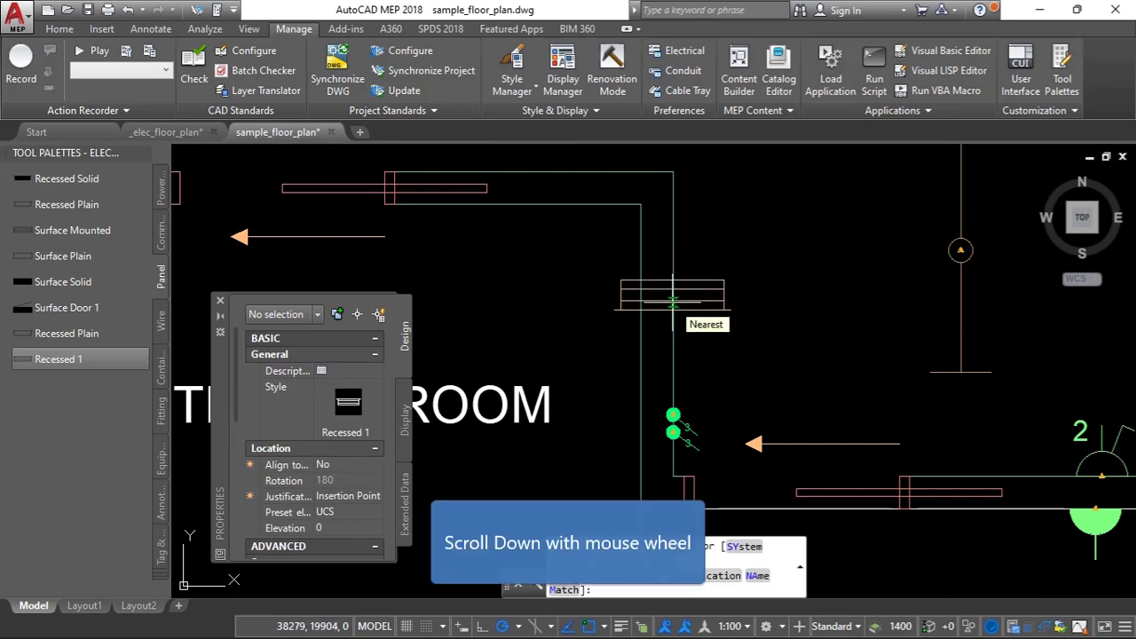
scroll(673, 303, "down", 6)
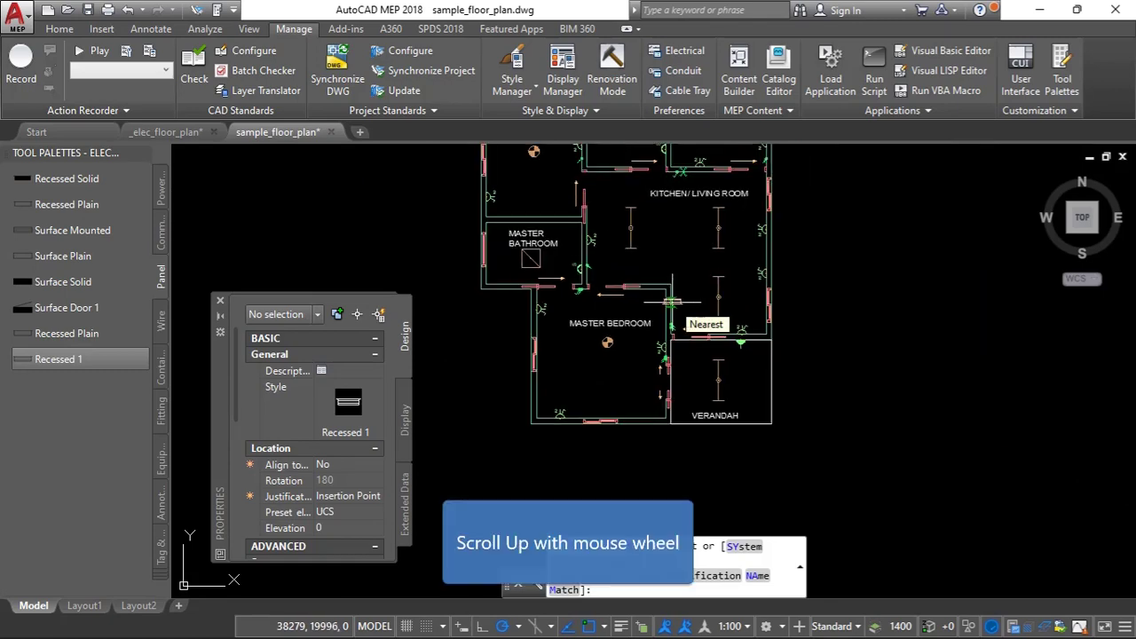
scroll(672, 303, "up", 6)
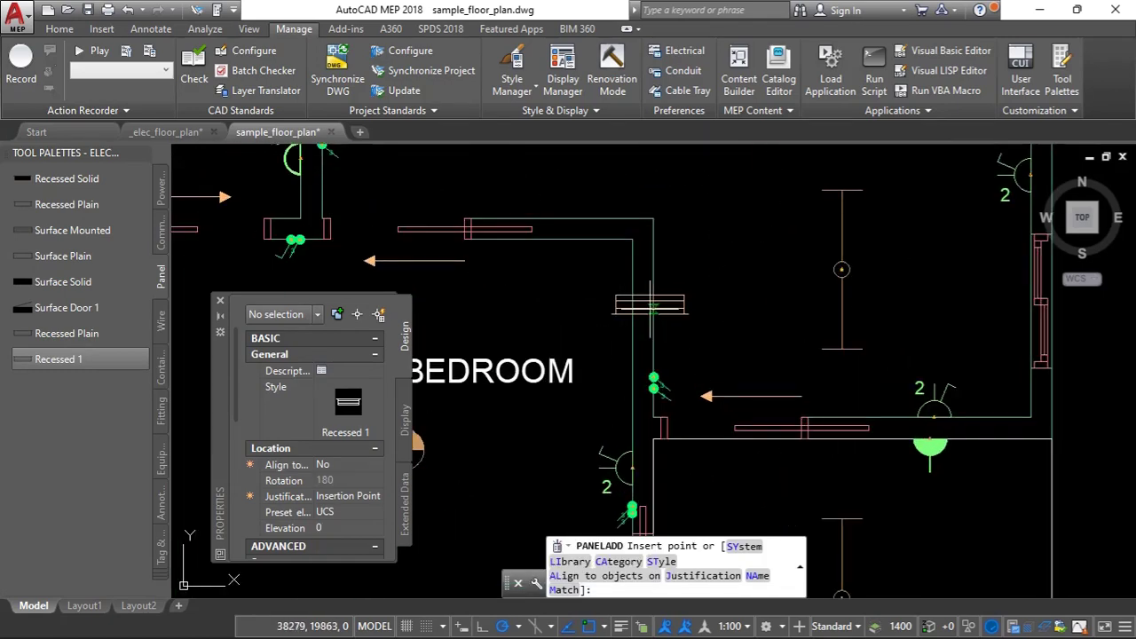
left_click(652, 308)
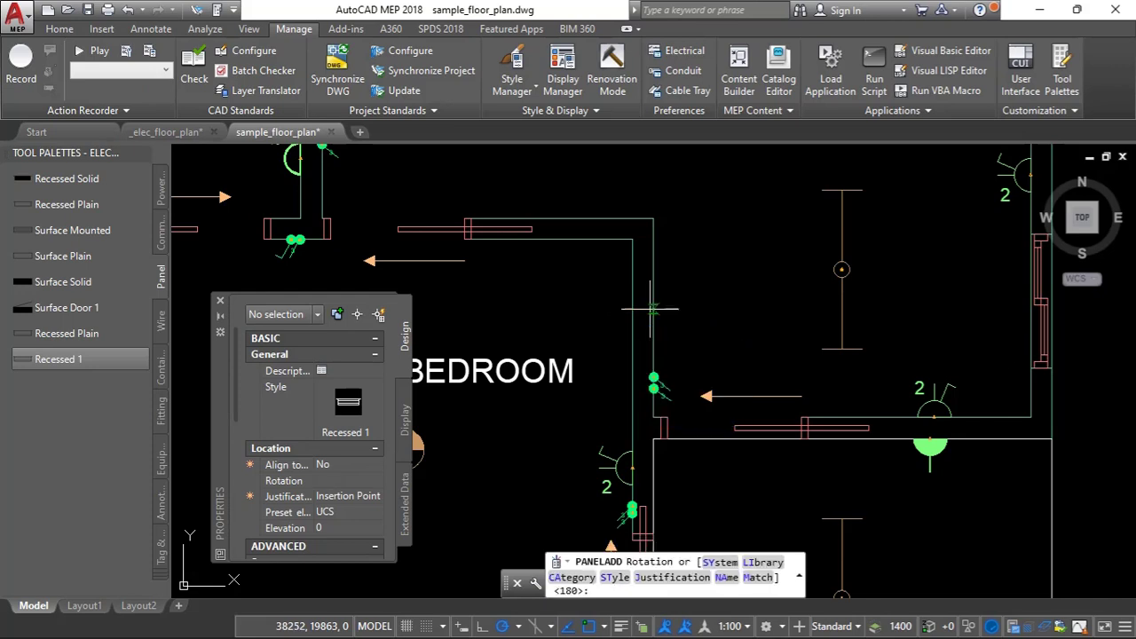
left_click(653, 352)
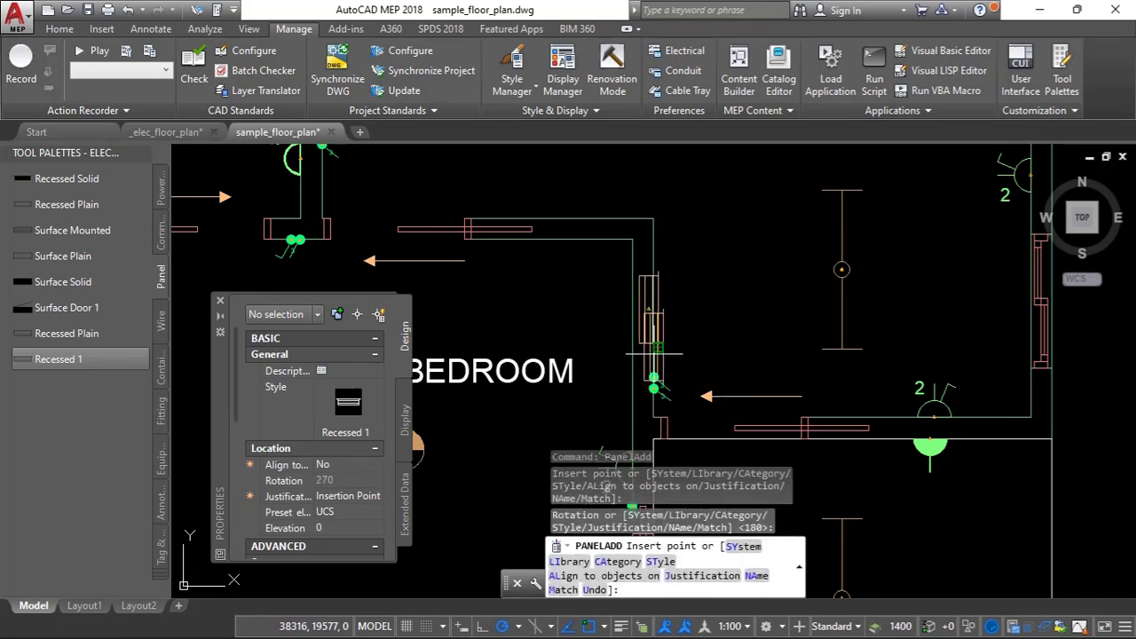
key("Escape")
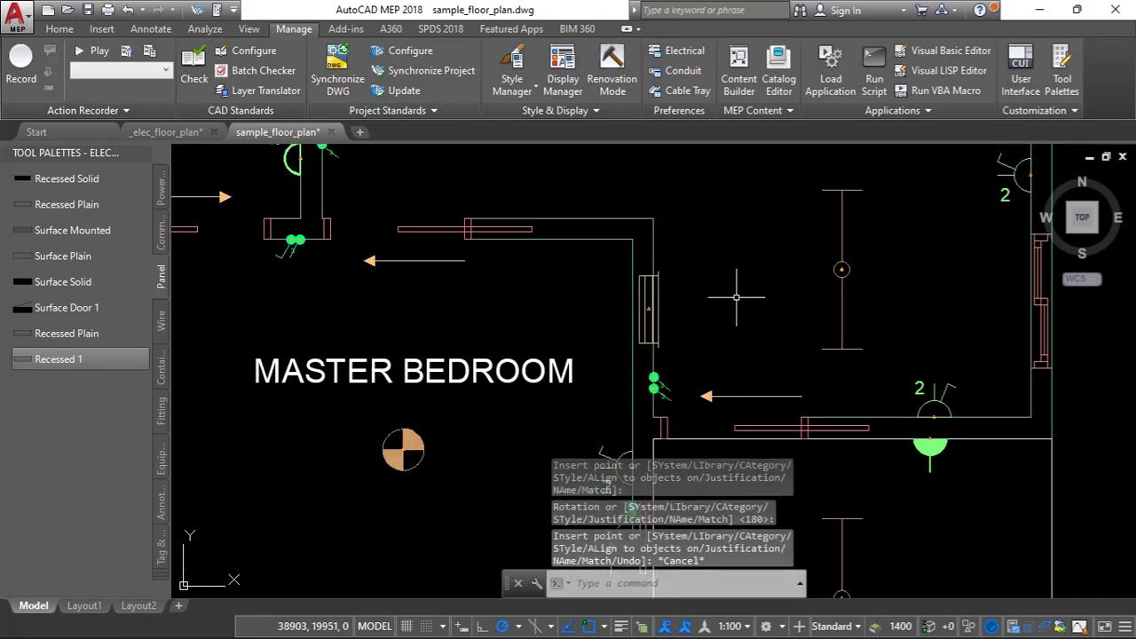
left_click(649, 306)
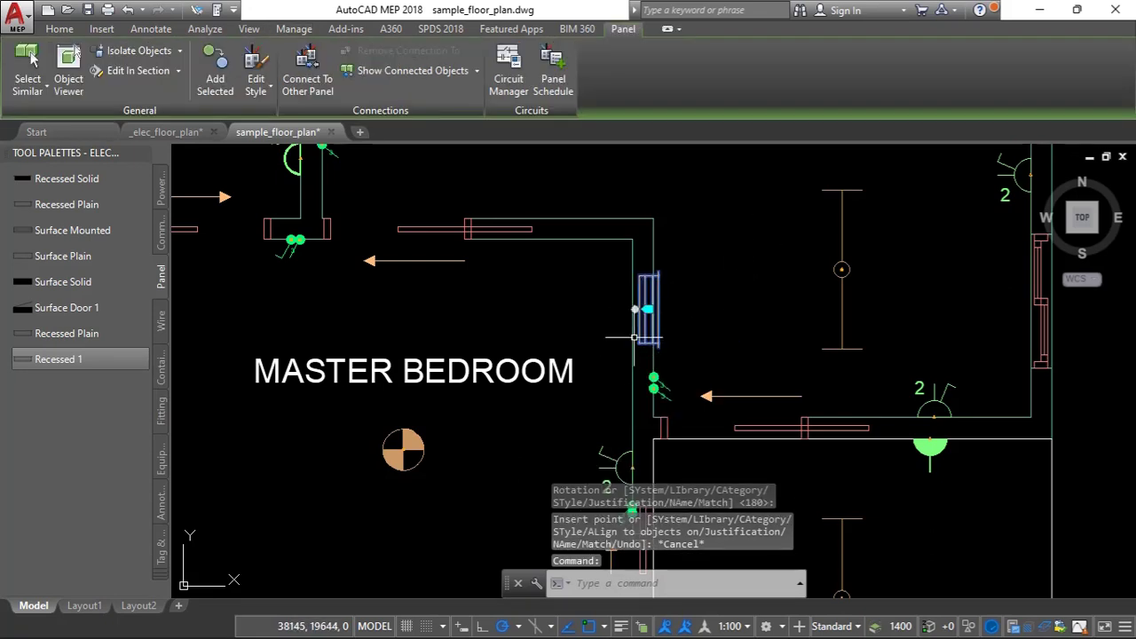
mouse_move(646, 310)
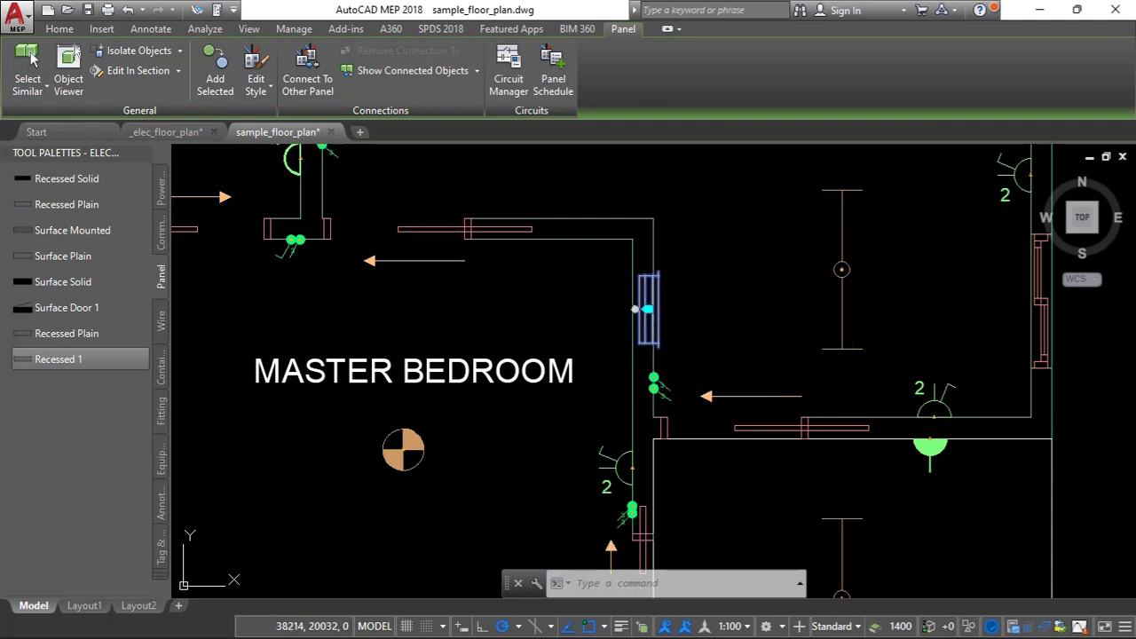
In the panel's Properties, name it DP1 and set its rating to 100.
right_click(646, 309)
left_click(706, 627)
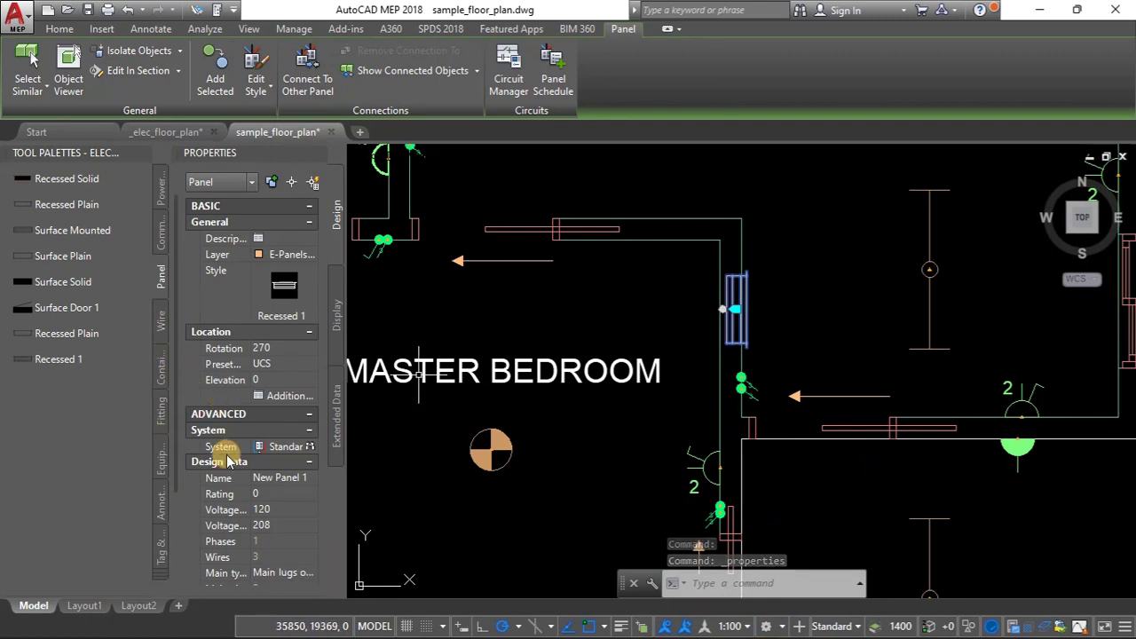
left_click(299, 479)
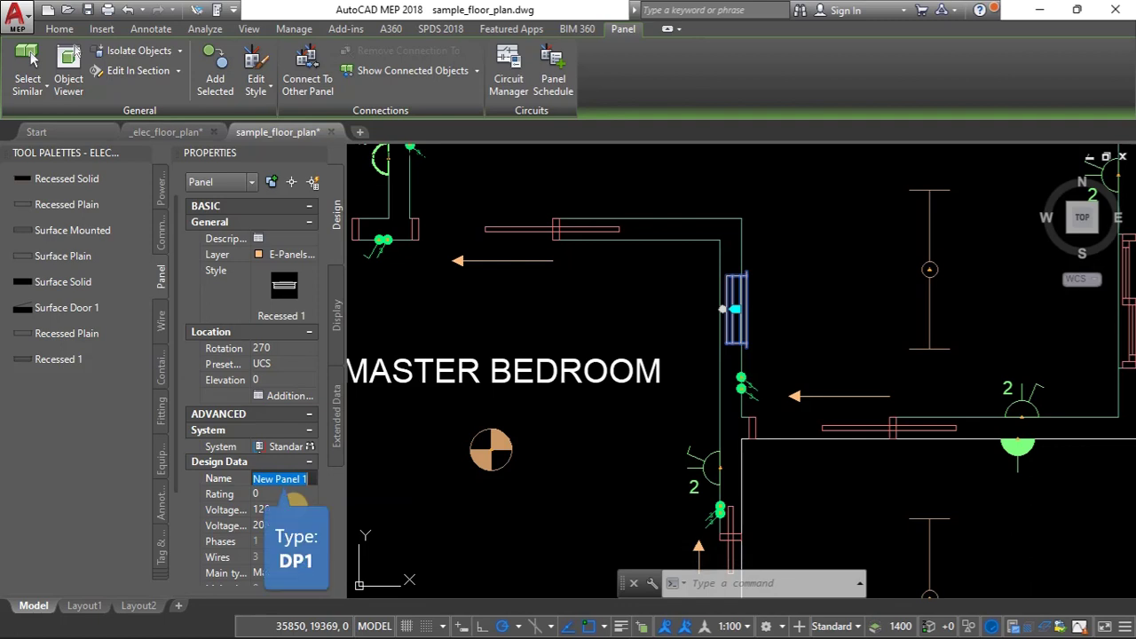
type("DP1")
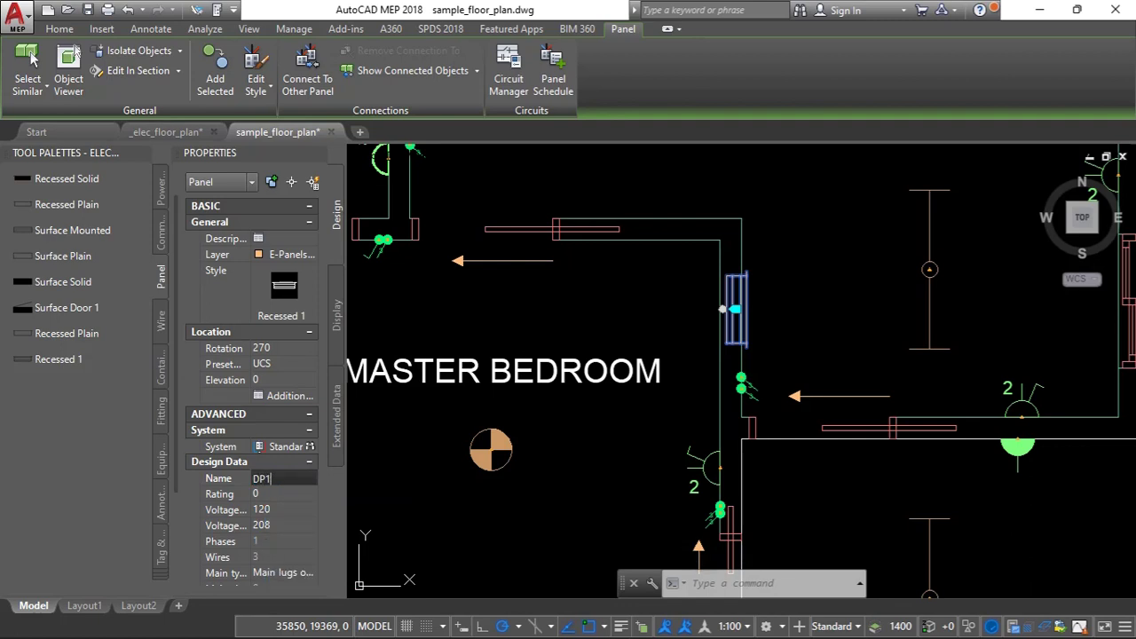
left_click(275, 494)
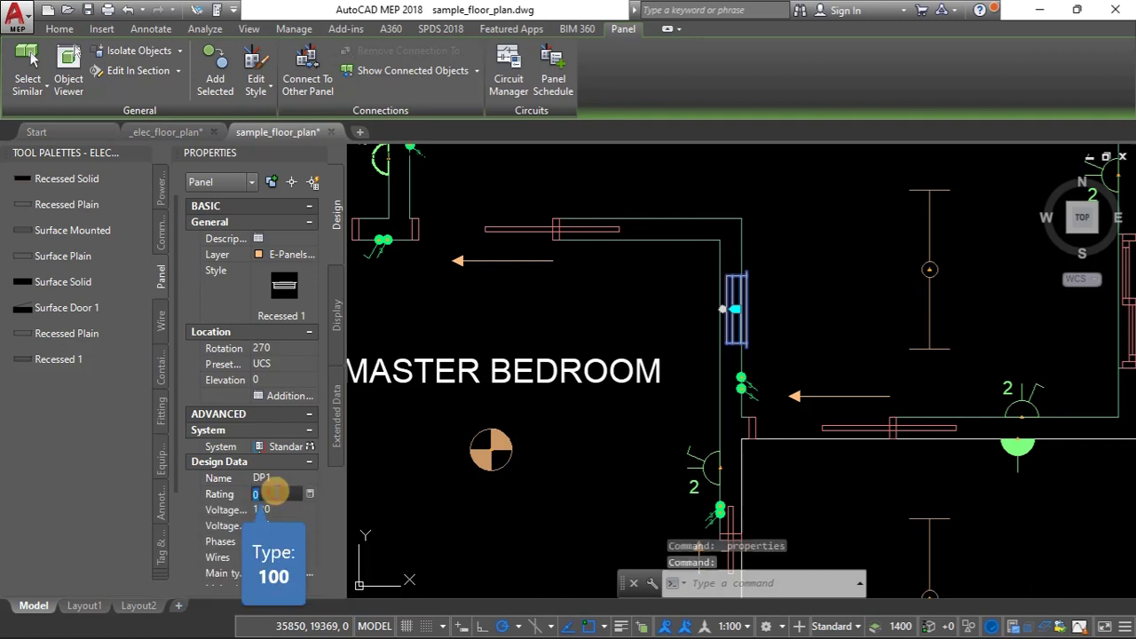
type("1")
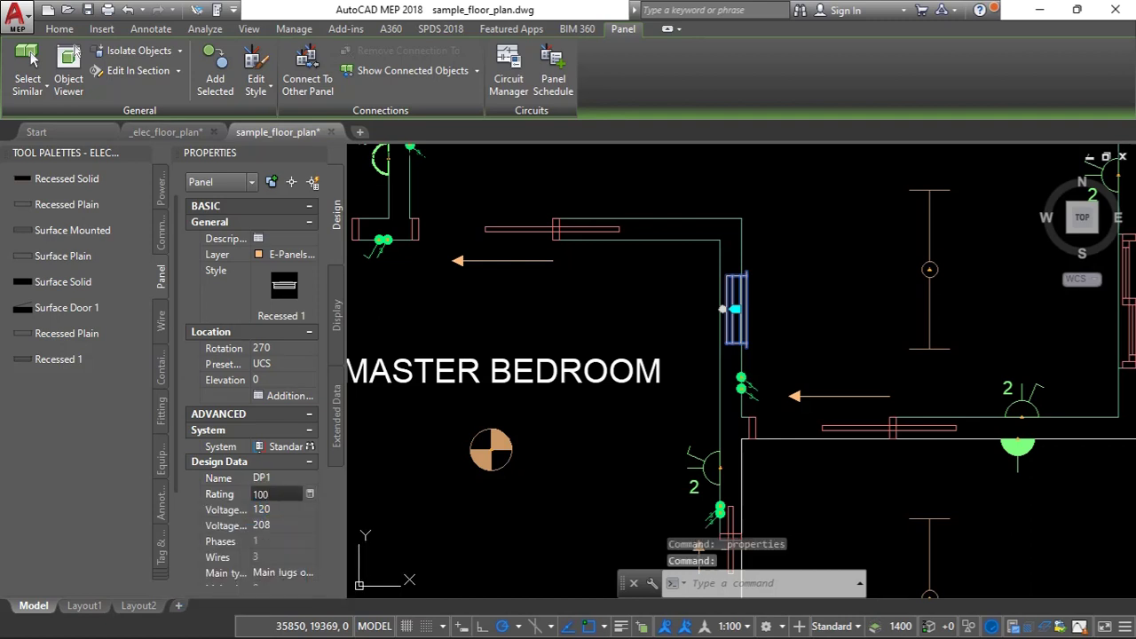
type("00")
Set the panel's voltages to 230 V phase-to-neutral and 400 V phase-to-phase.
left_click(282, 510)
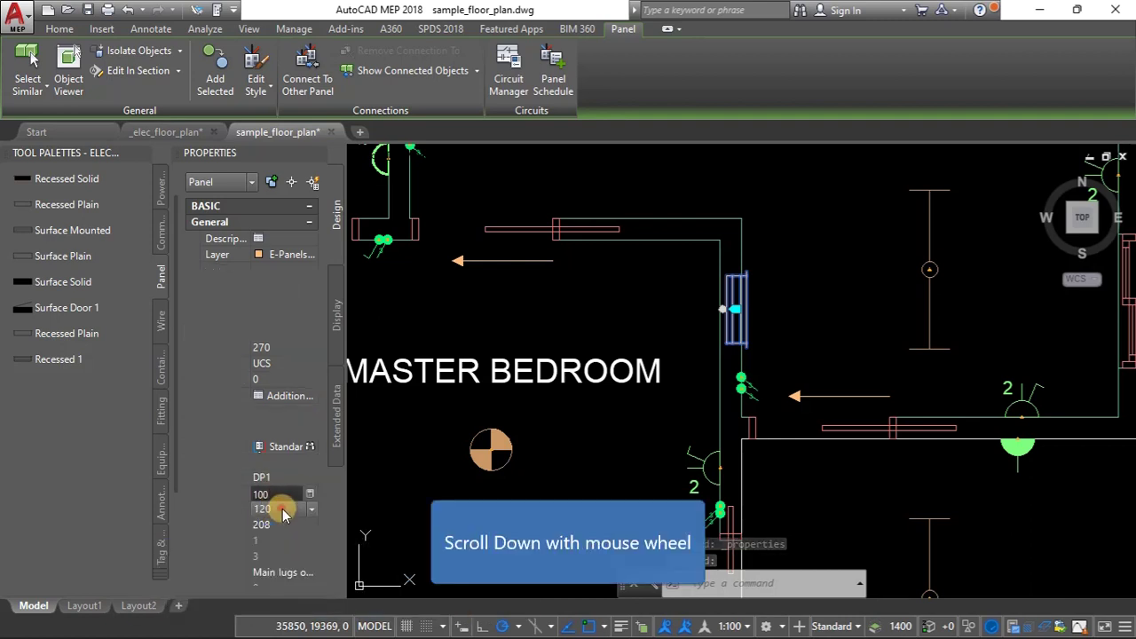
scroll(282, 511, "down", 3)
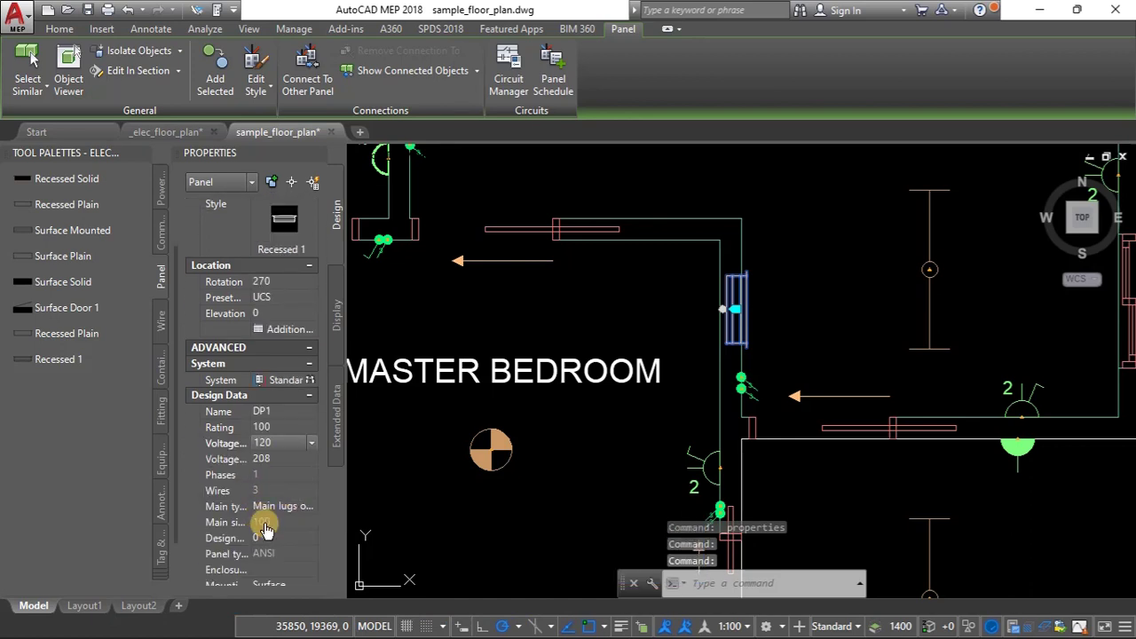
left_click(310, 443)
left_click(265, 474)
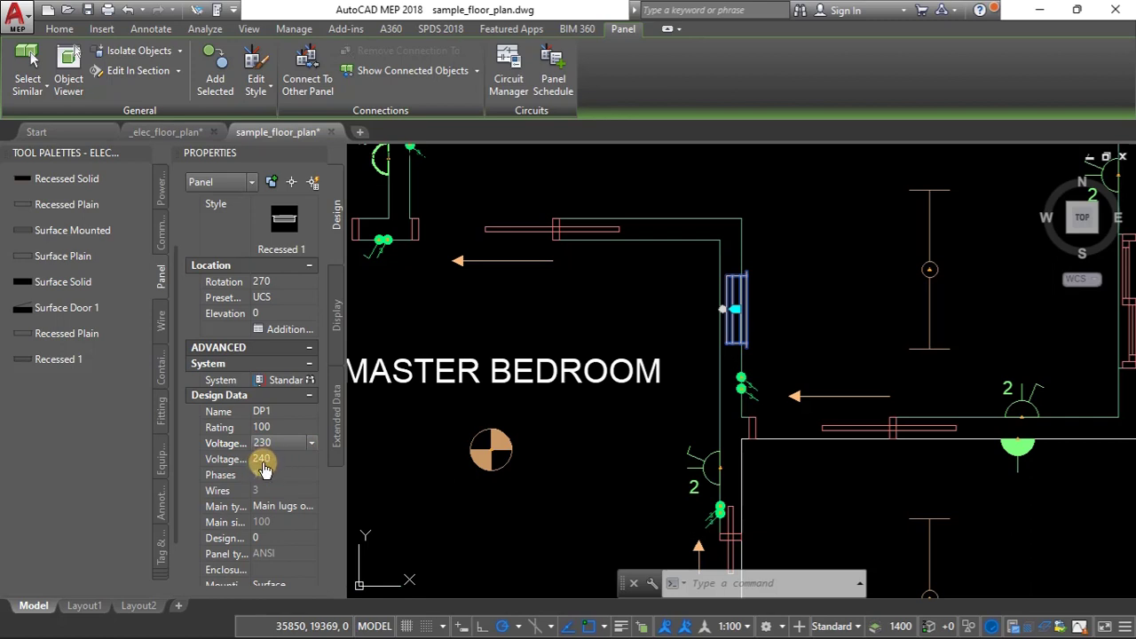
double_click(267, 553)
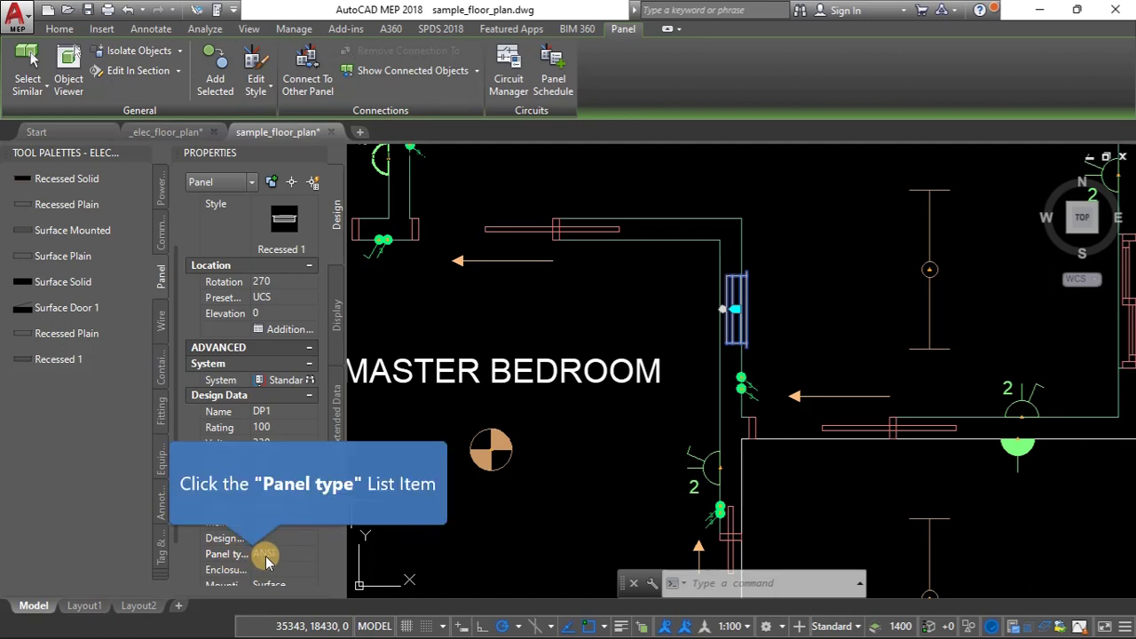
left_click(268, 557)
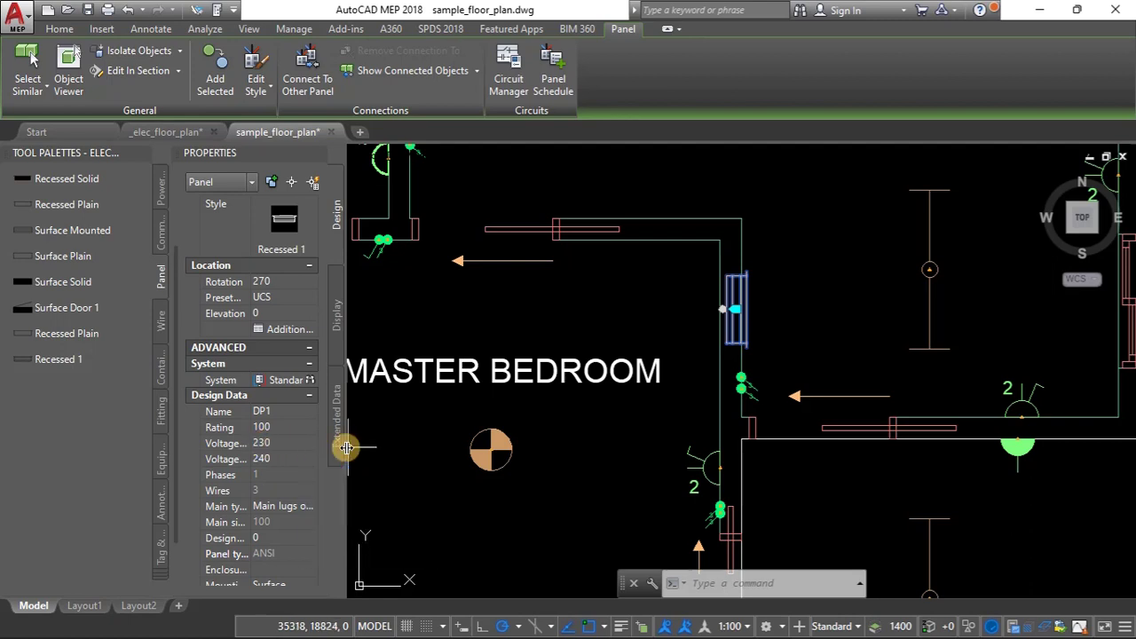
left_click_drag(346, 447, 491, 444)
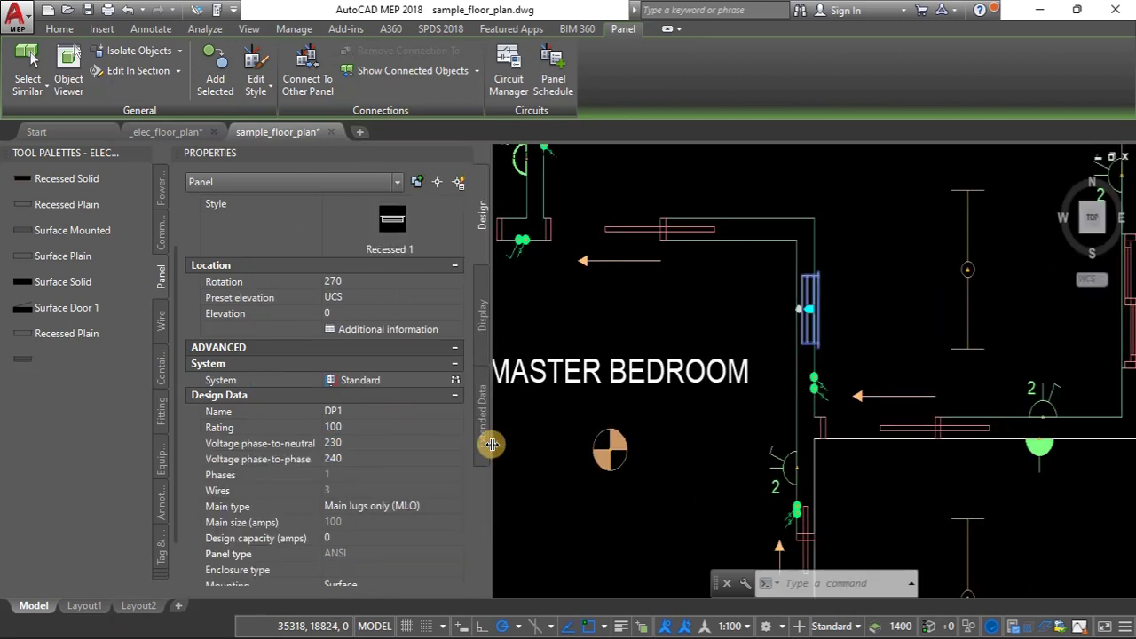
left_click(341, 460)
left_click(366, 458)
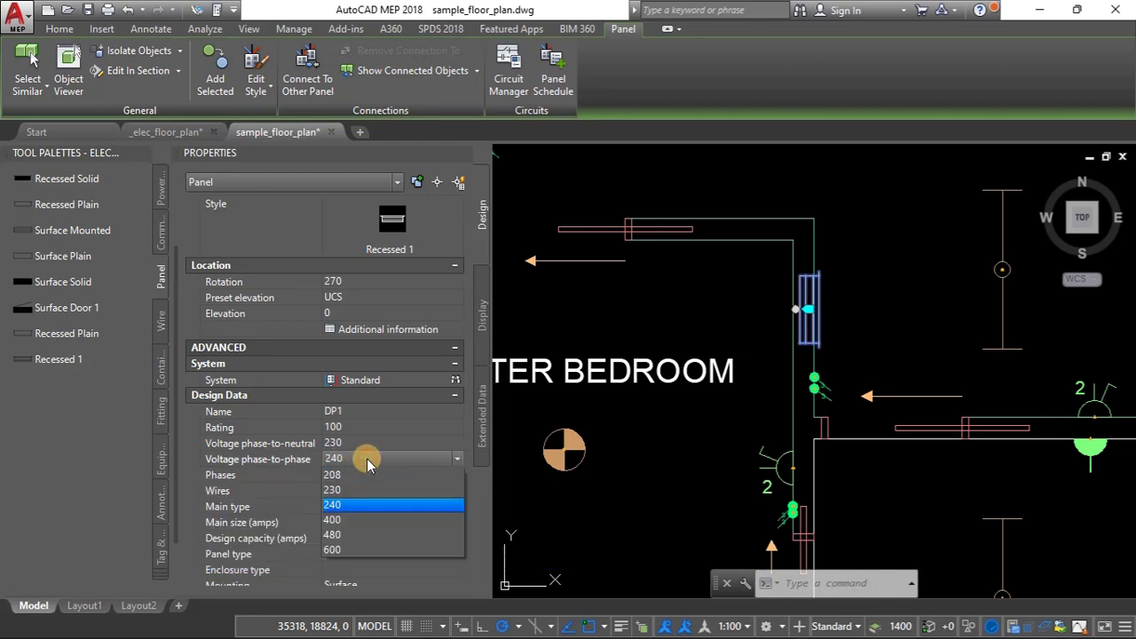
left_click(363, 519)
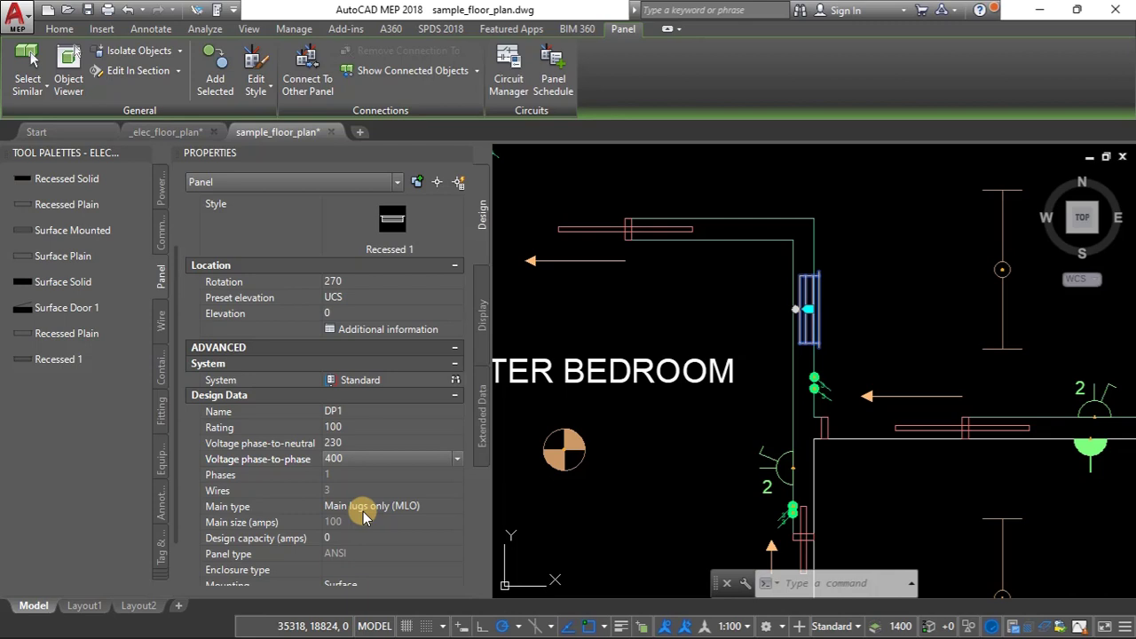
Make the main type MCB with design capacity 100, then narrow the Properties palette.
double_click(369, 507)
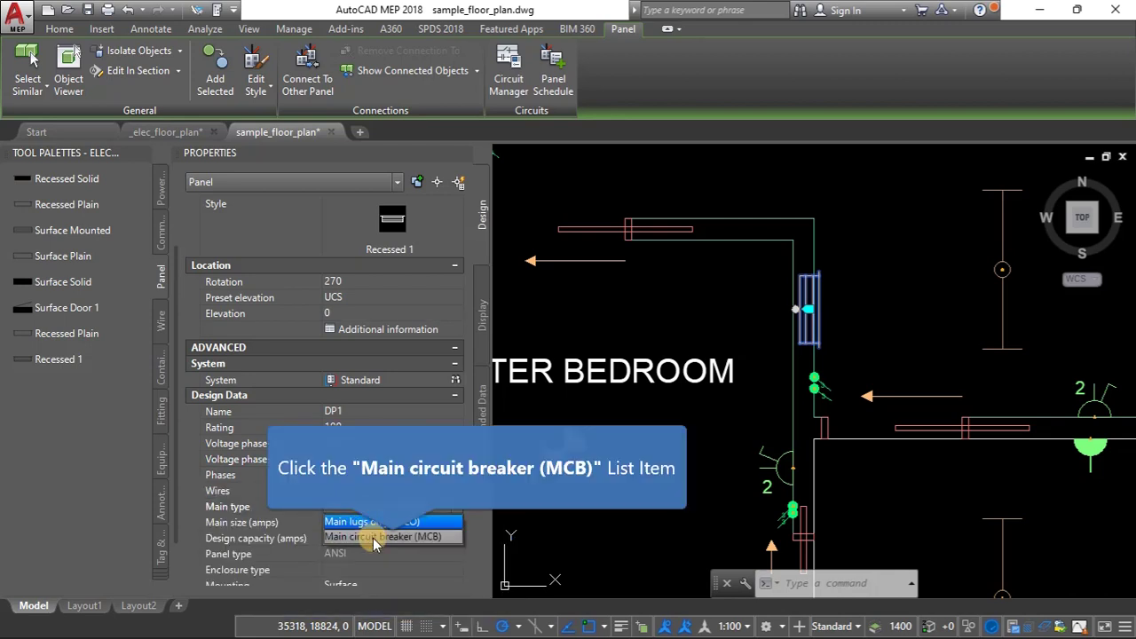
left_click(373, 538)
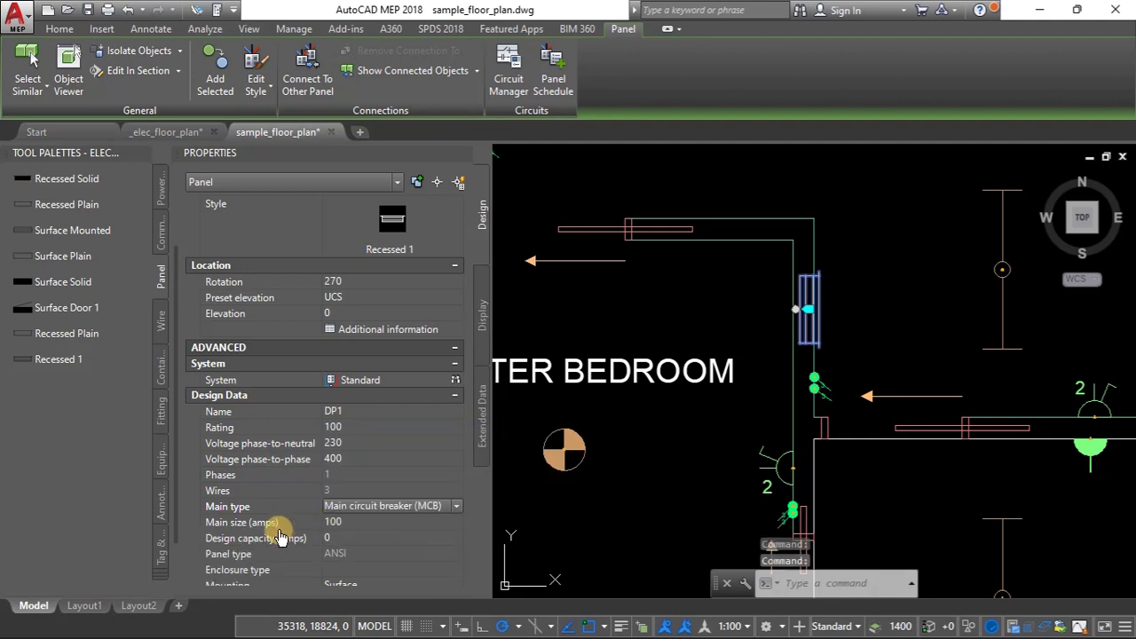
left_click(342, 538)
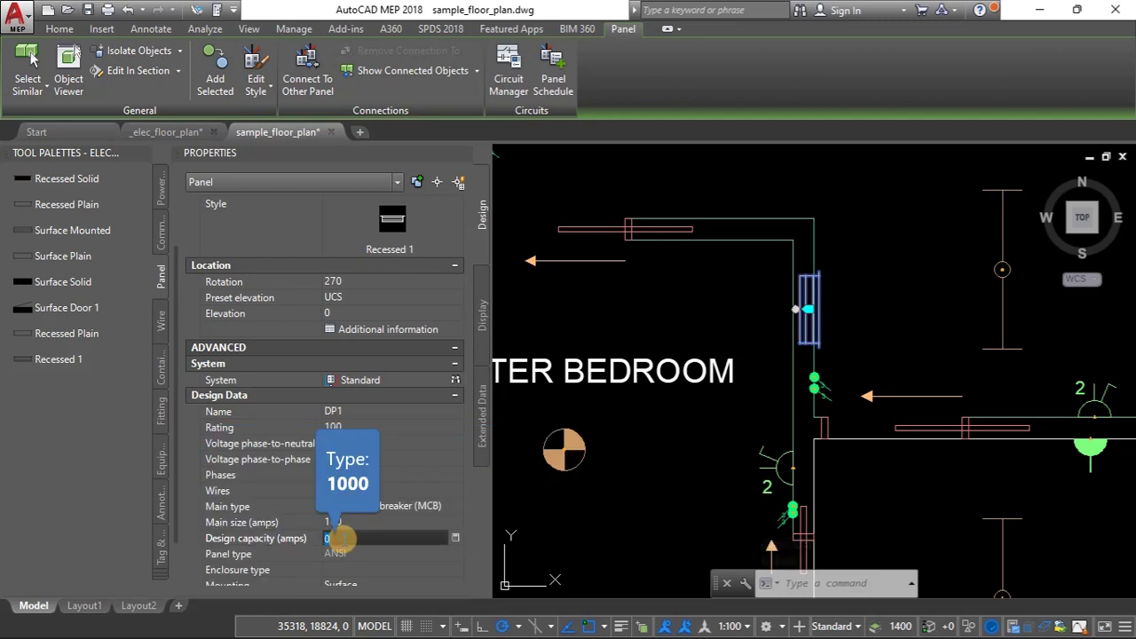
type("1000")
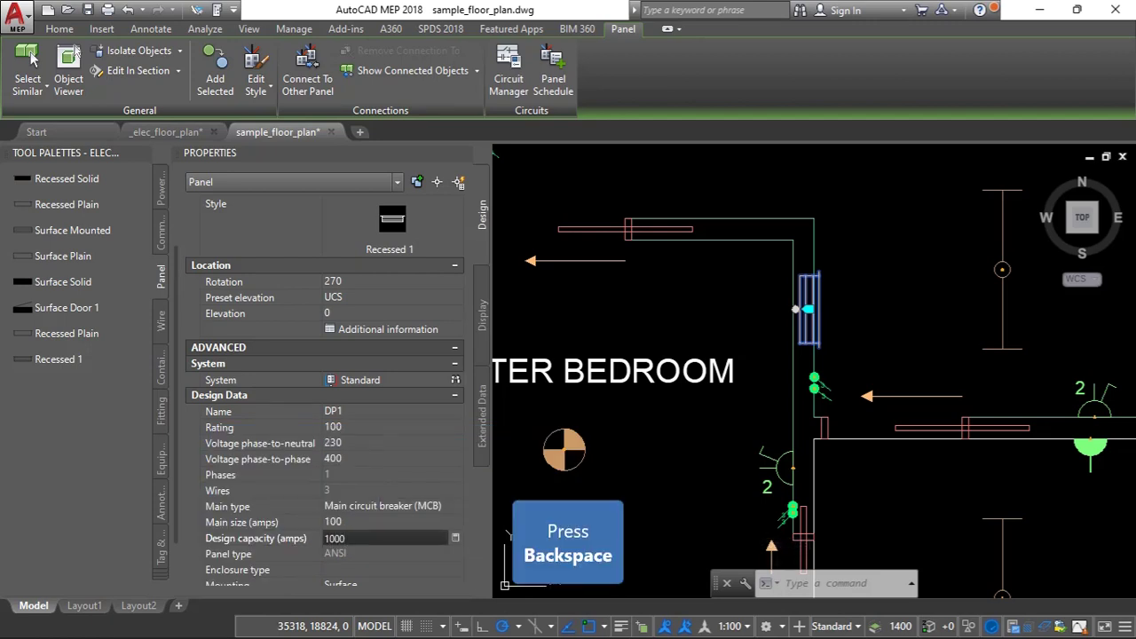
key("BackSpace")
scroll(355, 535, "down", 2)
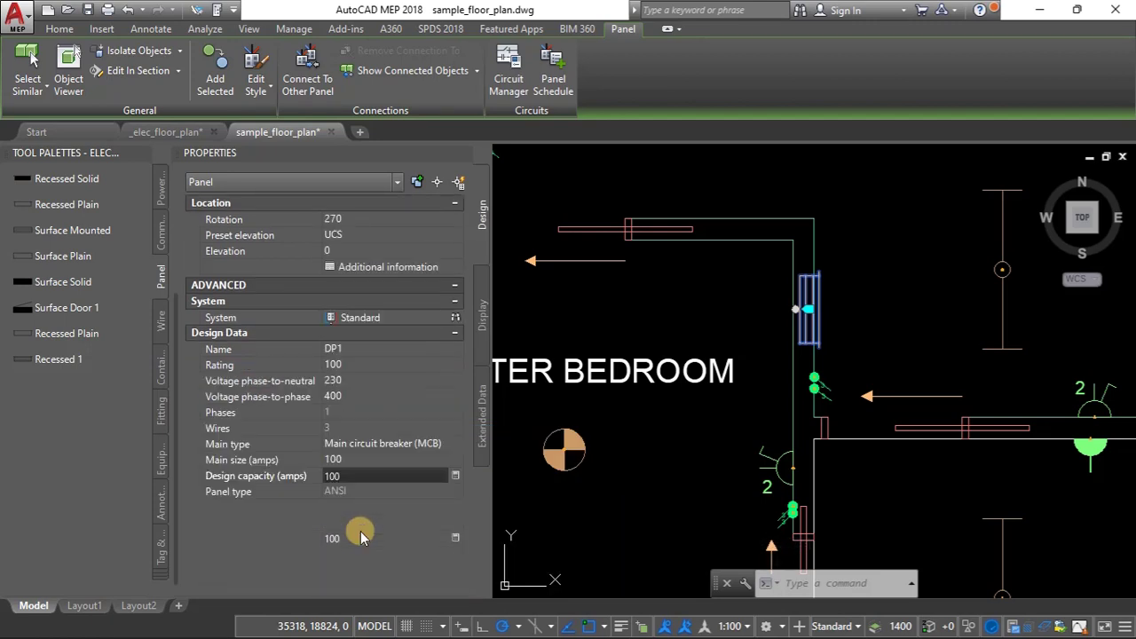
key("Return")
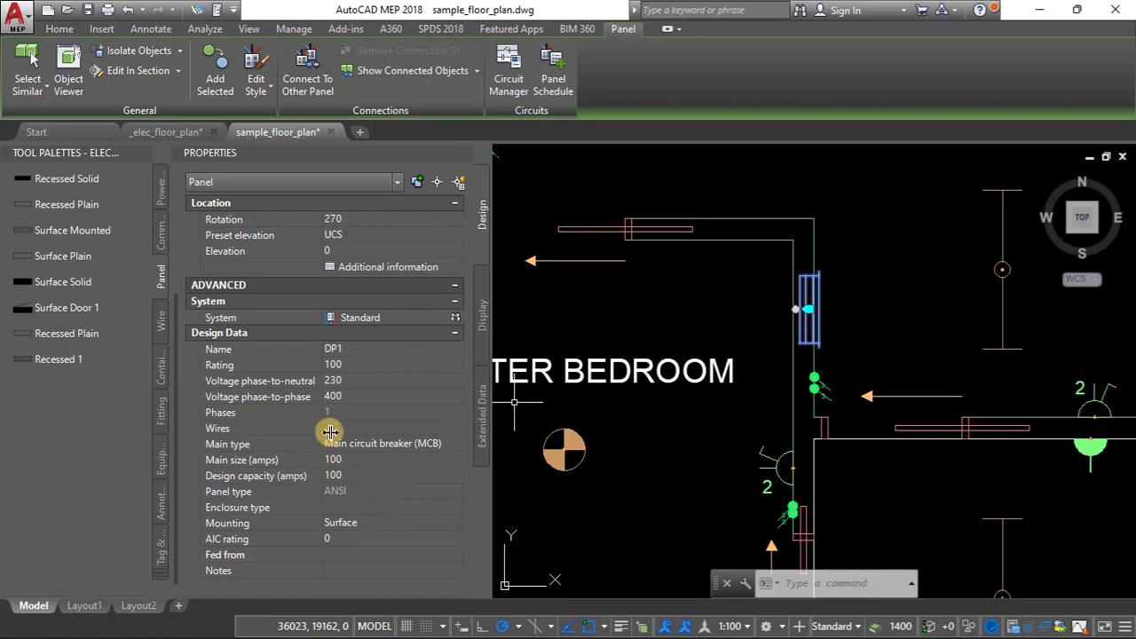
scroll(378, 410, "up", 3)
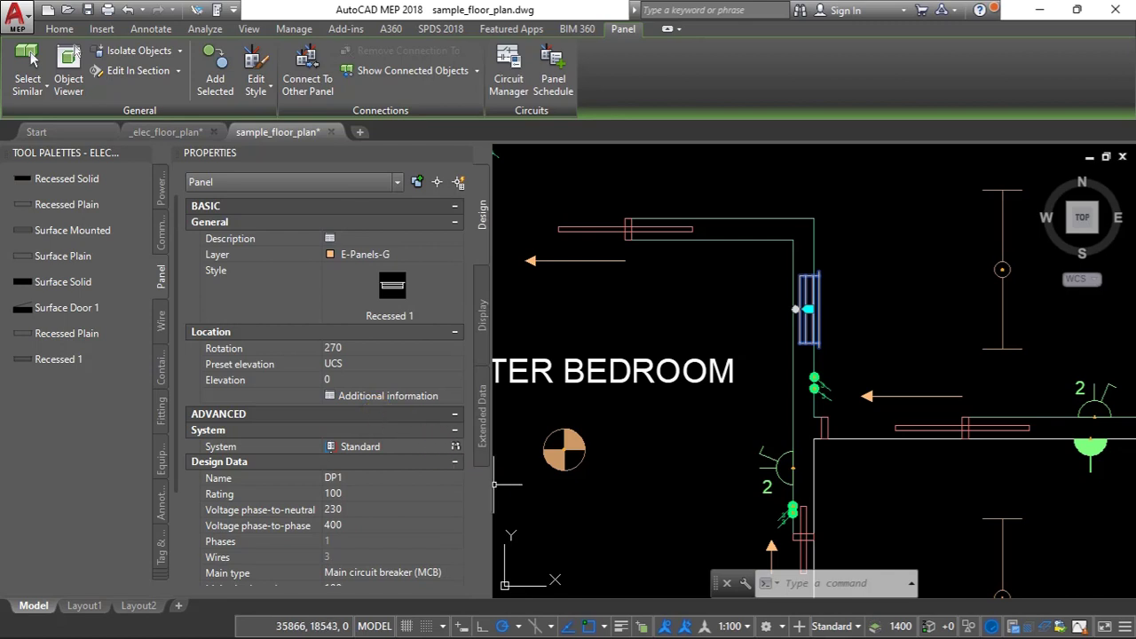
left_click_drag(489, 492, 280, 482)
Open Circuit Manager for DP1, start New Multiple Circuits, and close it without creating any.
scroll(745, 457, "down", 2)
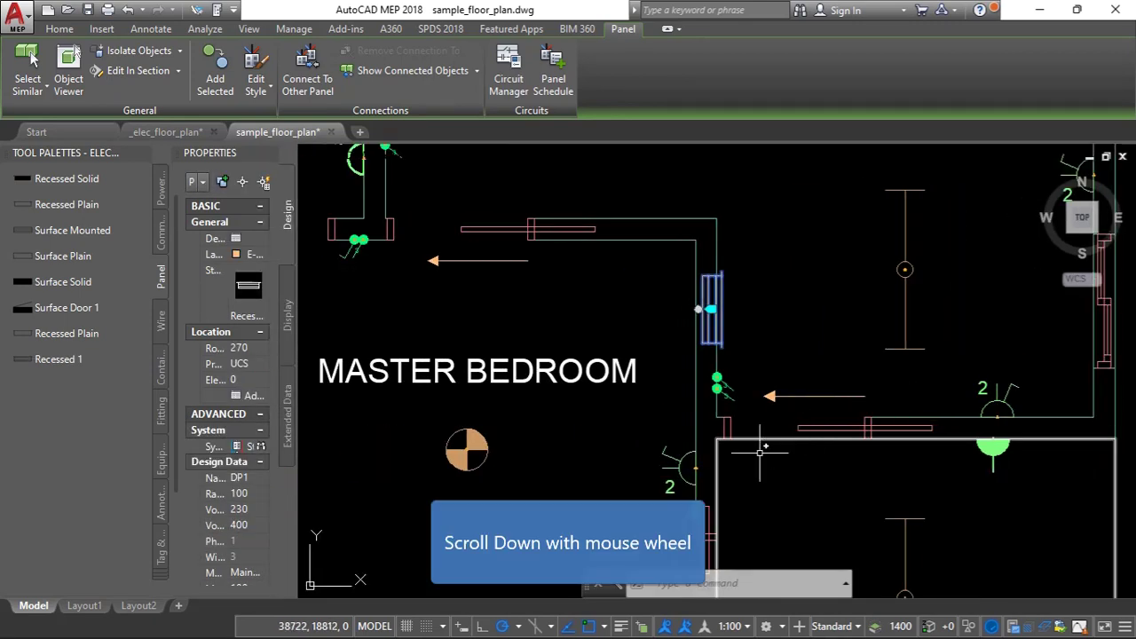
scroll(542, 373, "down", 2)
scroll(542, 373, "down", 3)
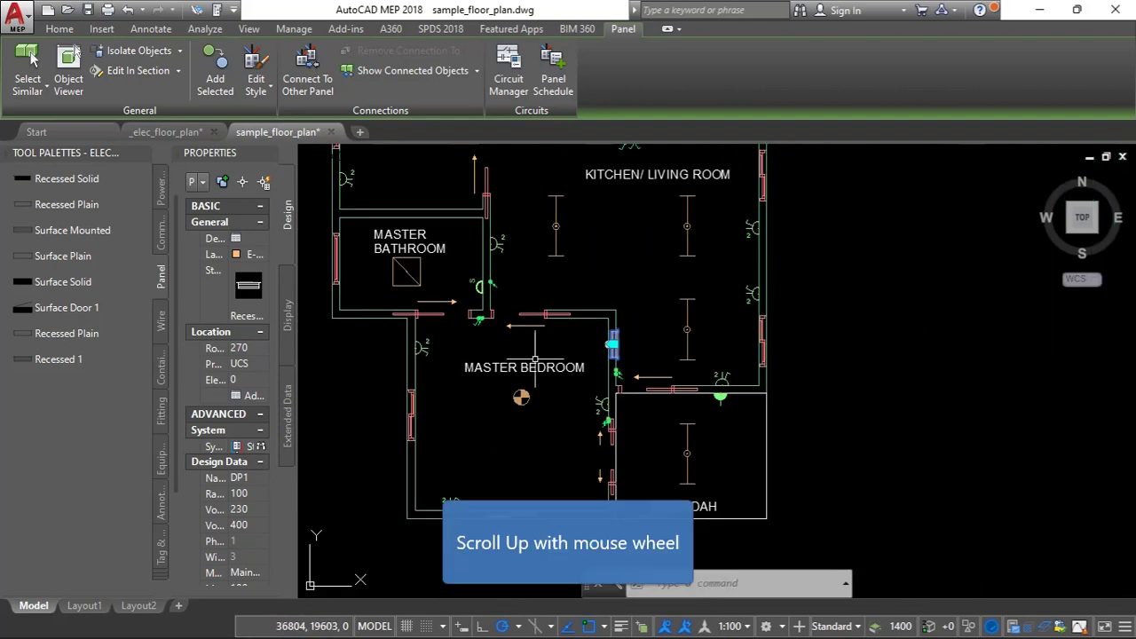
scroll(480, 349, "up", 1)
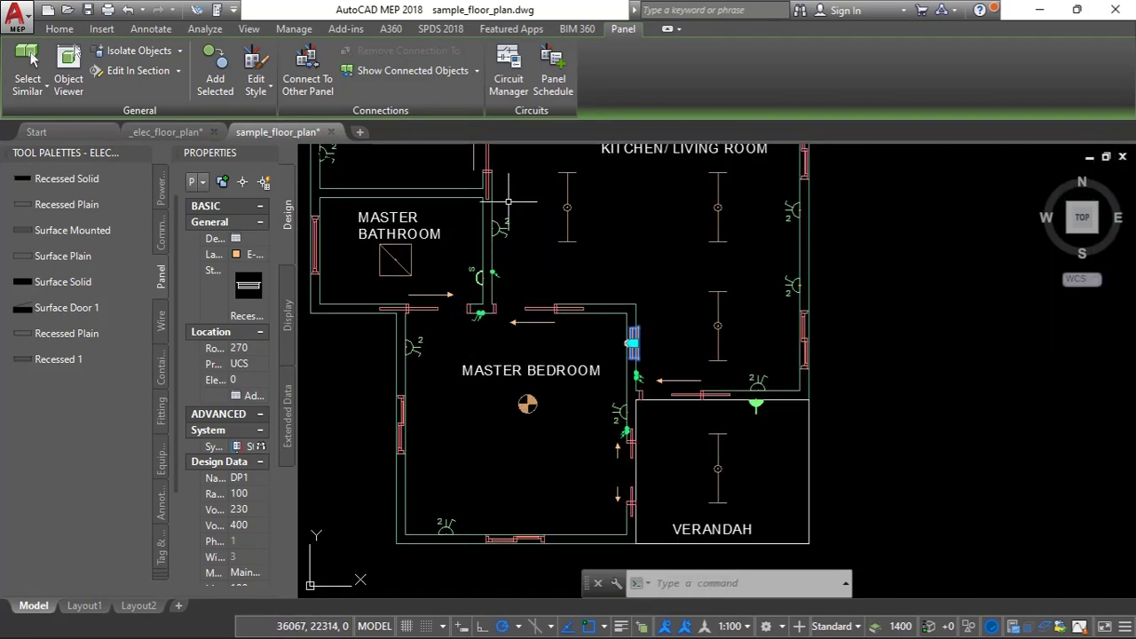
left_click(506, 67)
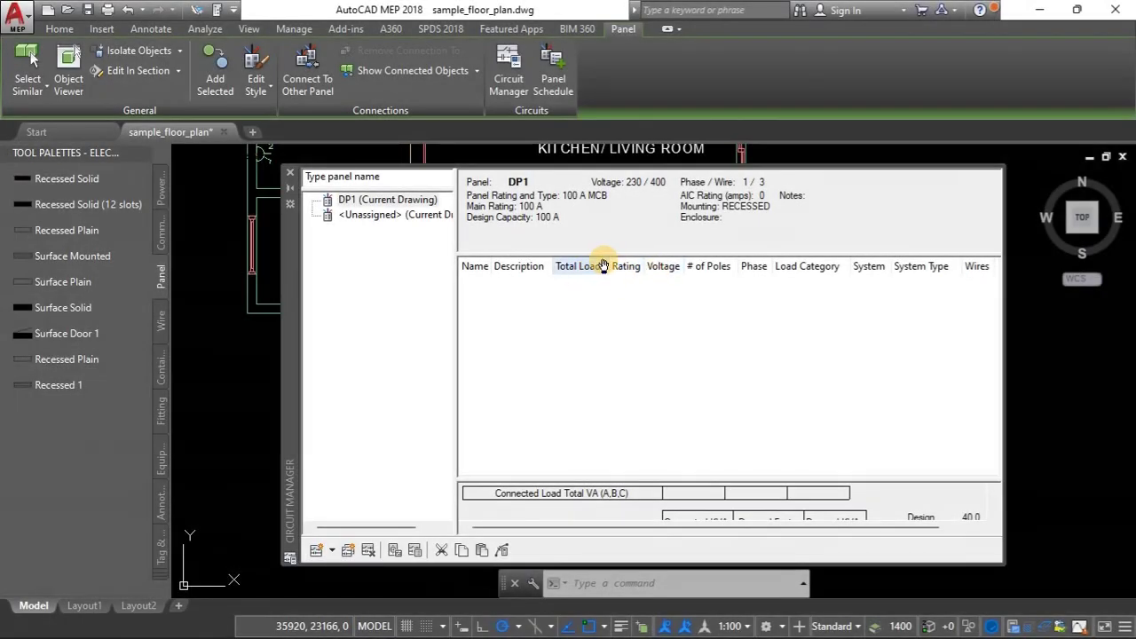
left_click(347, 202)
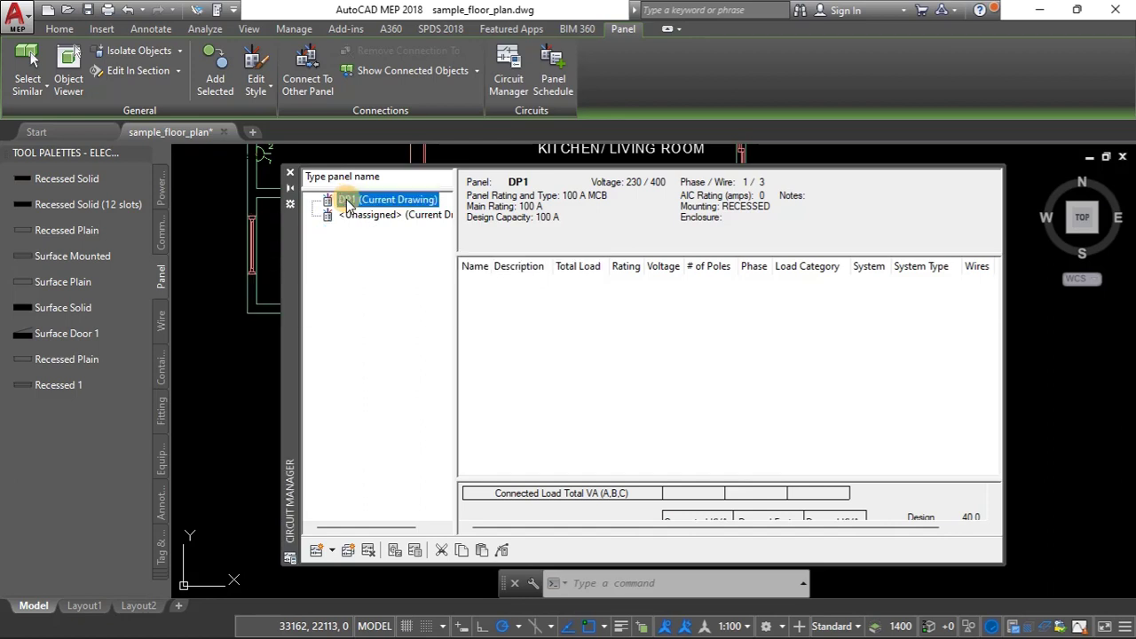
right_click(347, 201)
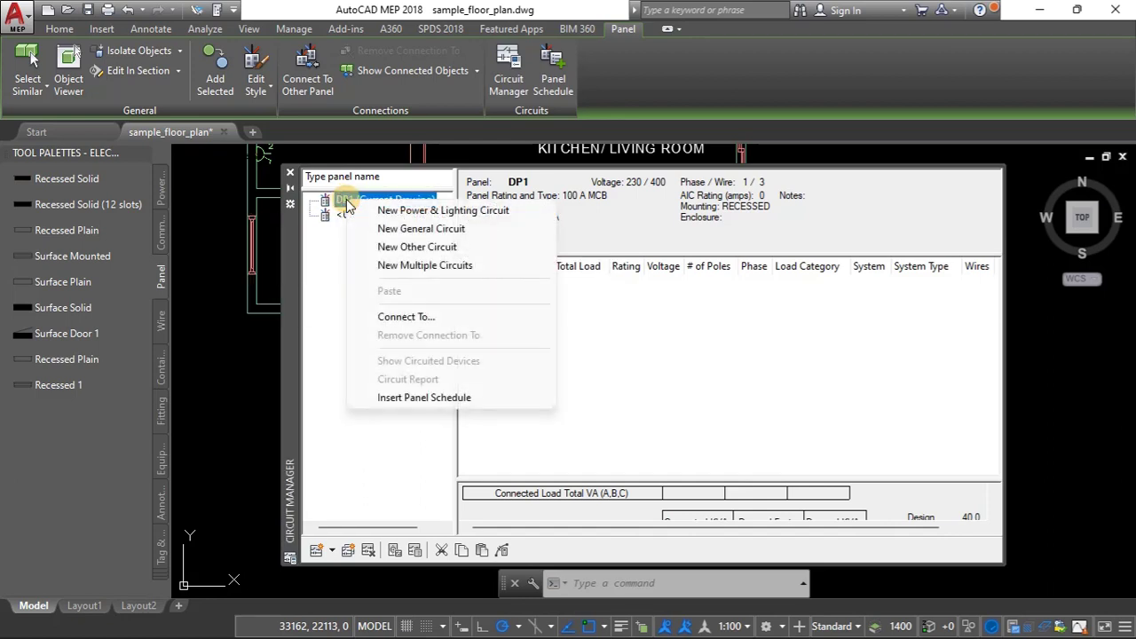
left_click(448, 267)
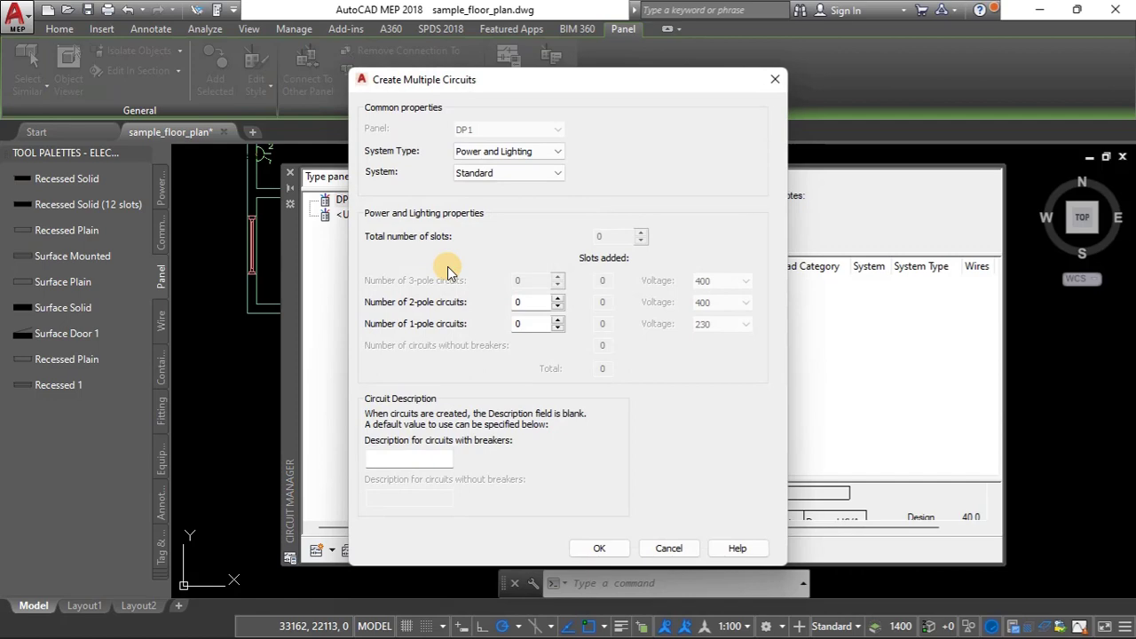
left_click(772, 81)
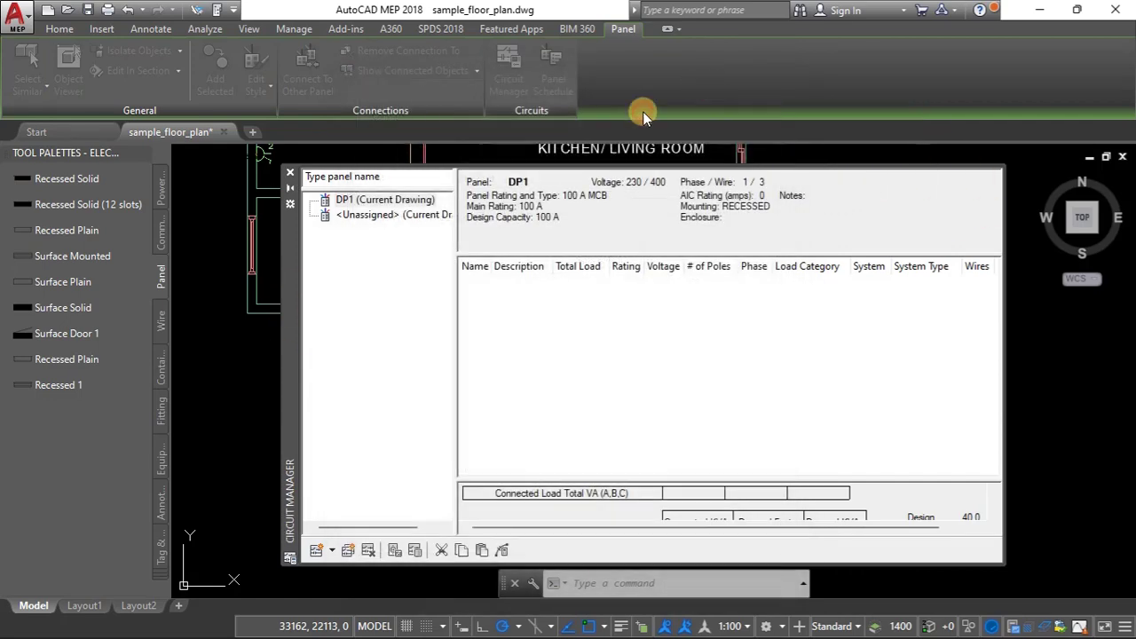
Close Circuit Manager and zoom in on the Master Bedroom wall holding panel DP1.
left_click(293, 177)
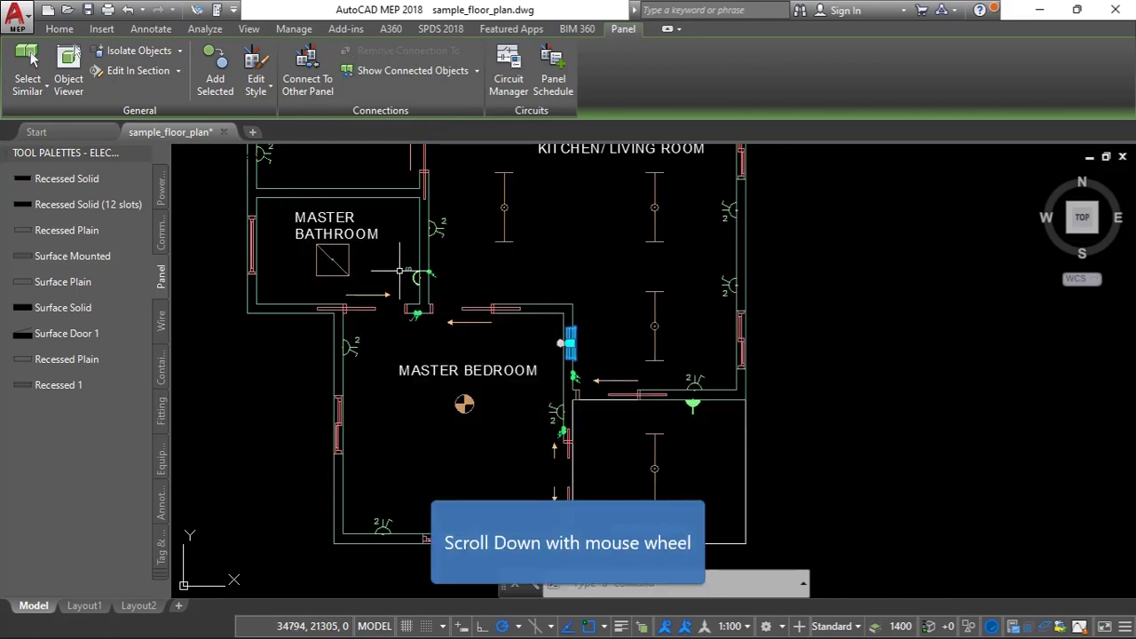
scroll(545, 180, "down", 4)
scroll(545, 180, "up", 3)
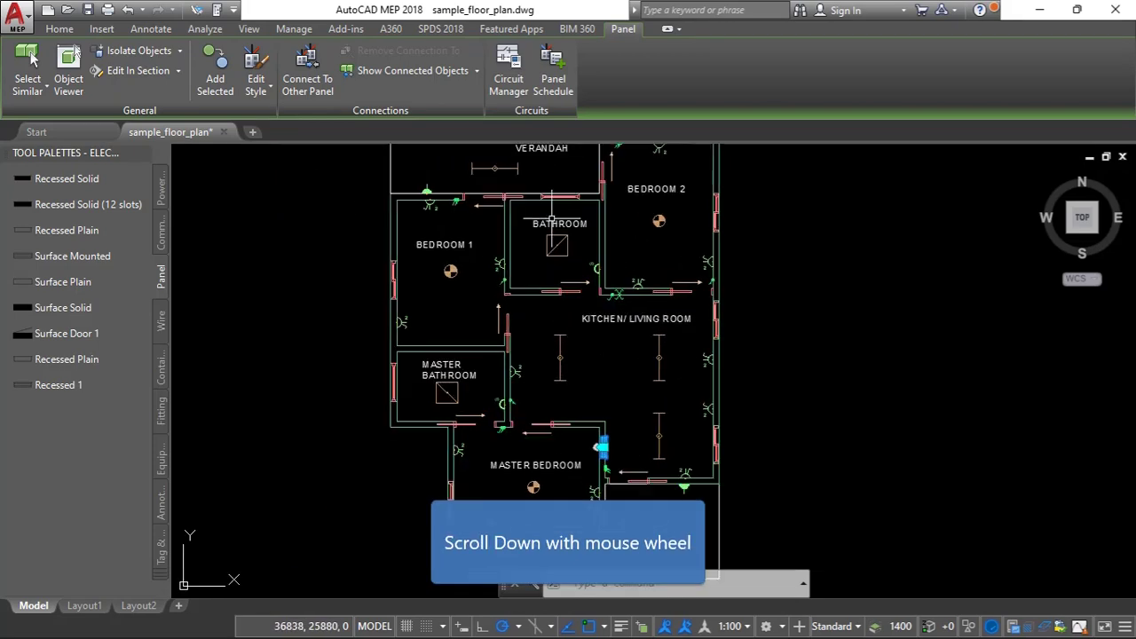
scroll(545, 240, "down", 3)
scroll(551, 173, "up", 2)
scroll(561, 233, "down", 2)
scroll(624, 444, "up", 3)
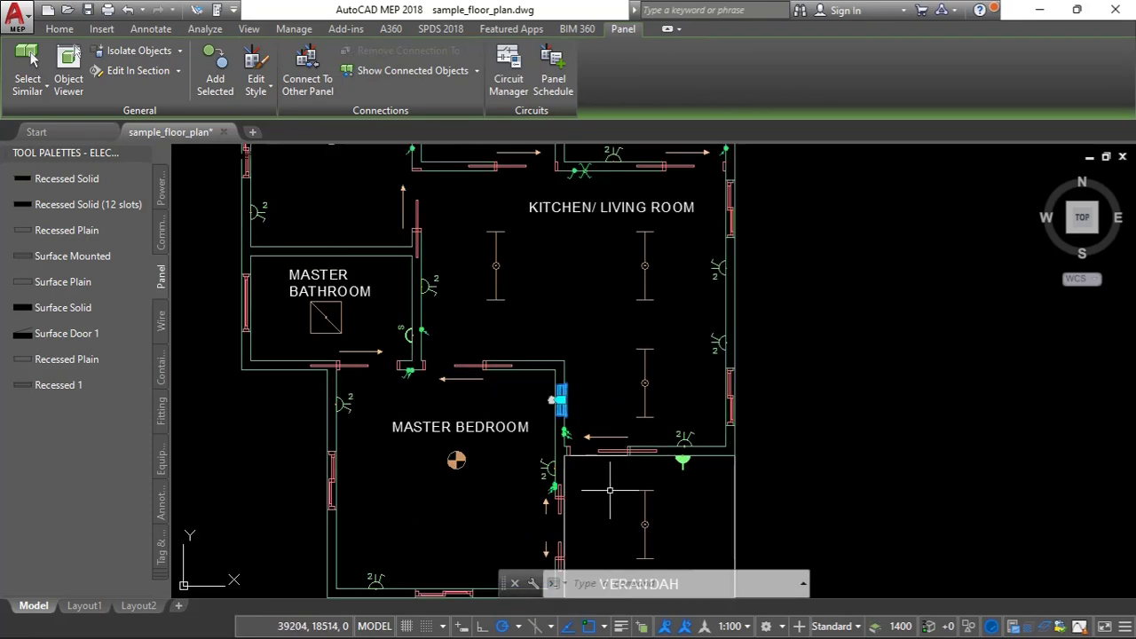
scroll(621, 448, "down", 1)
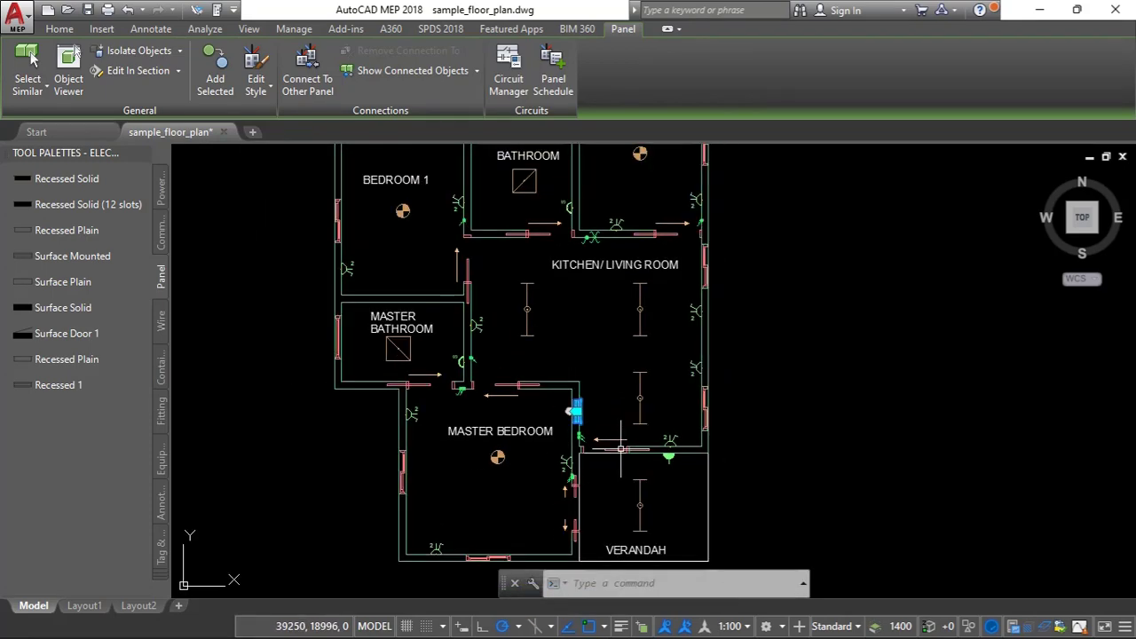
scroll(577, 411, "up", 1)
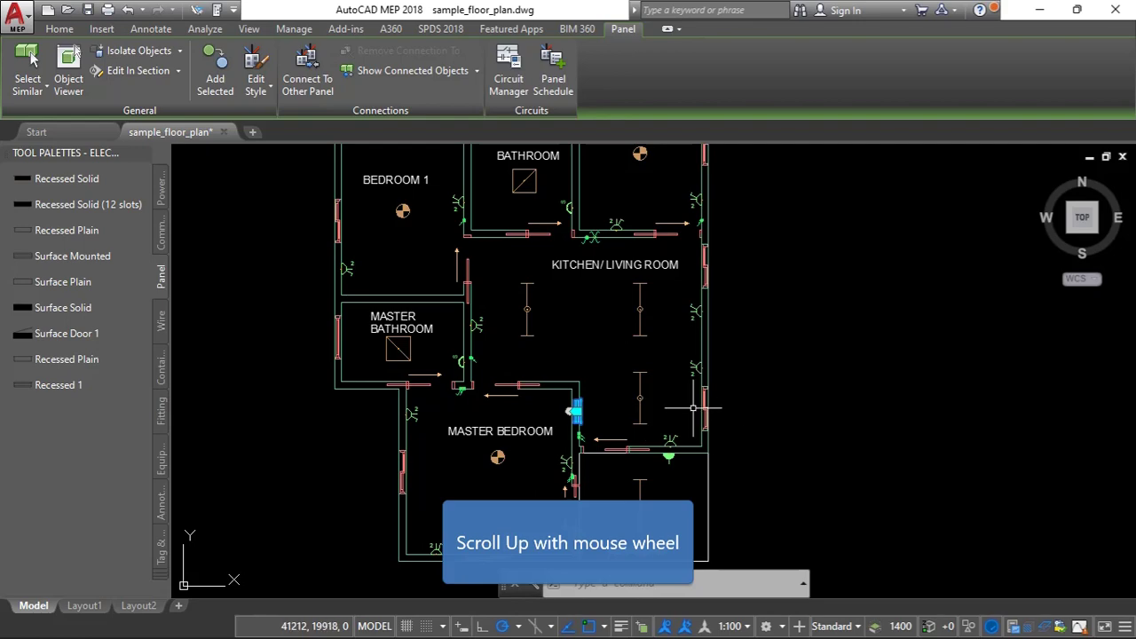
scroll(693, 408, "up", 2)
scroll(685, 438, "down", 2)
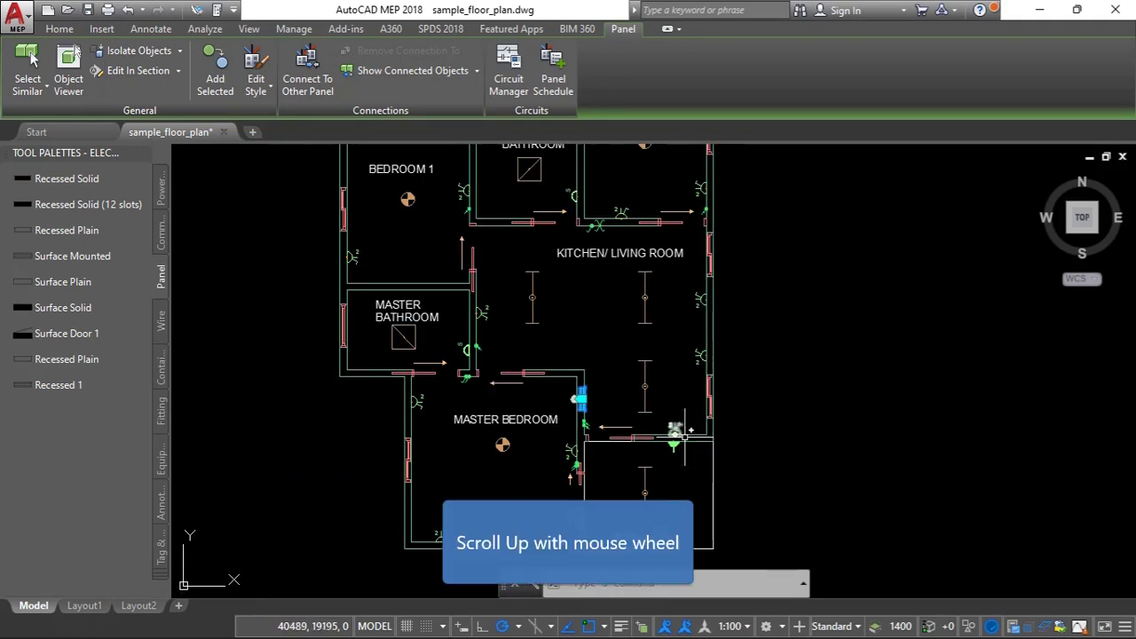
scroll(685, 439, "up", 1)
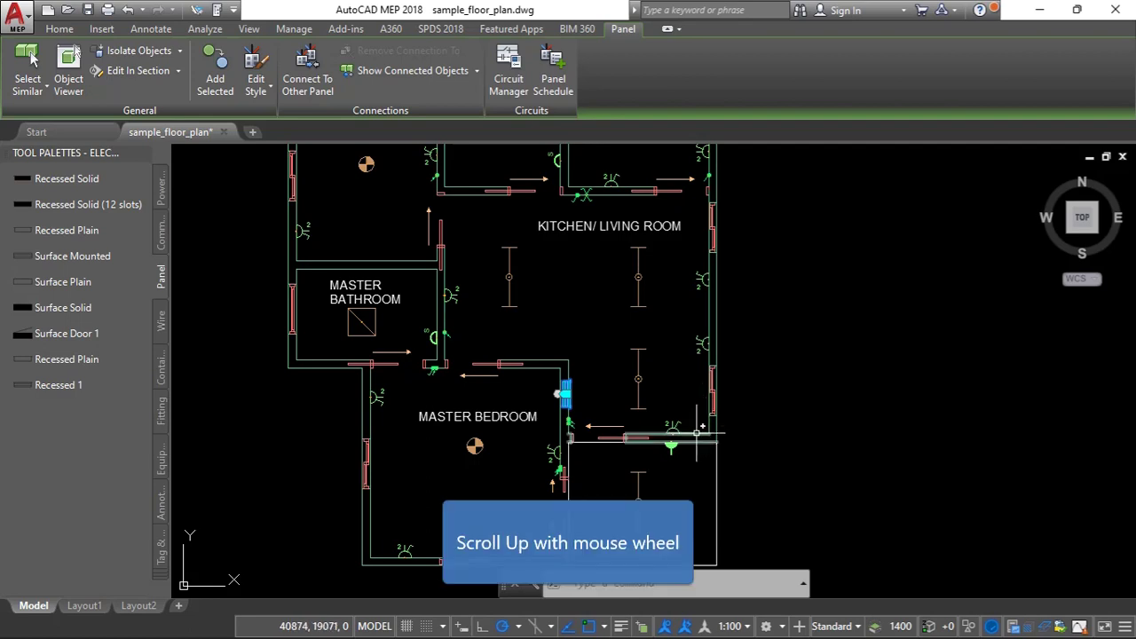
scroll(697, 433, "up", 2)
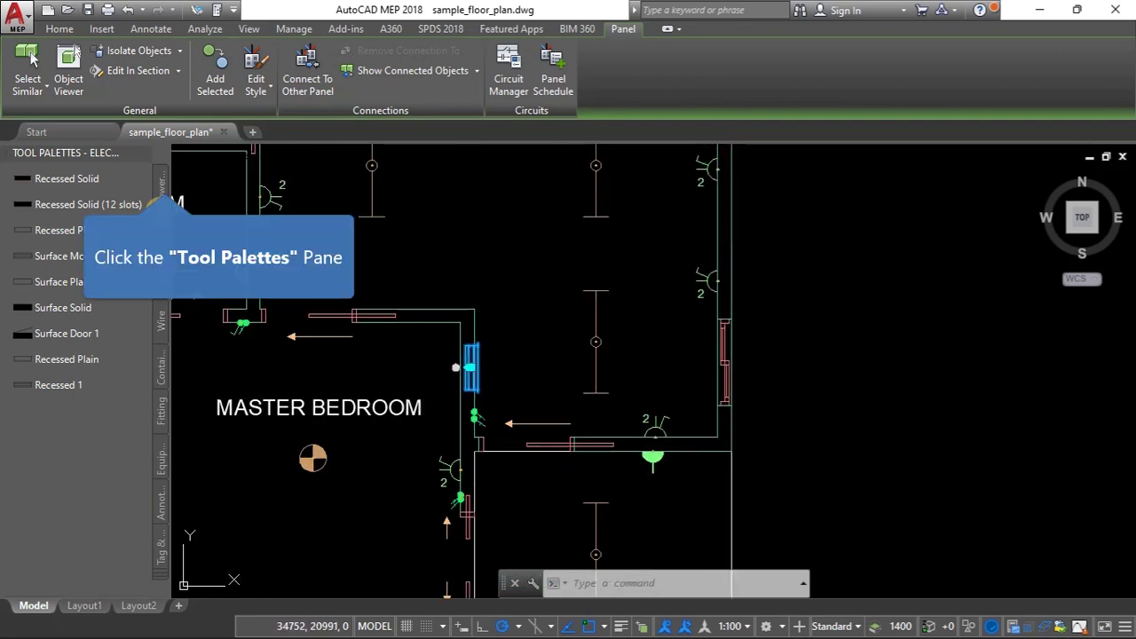
Place a Cooker Outlet from the Power palette on the kitchen wall above the verandah.
left_click(161, 186)
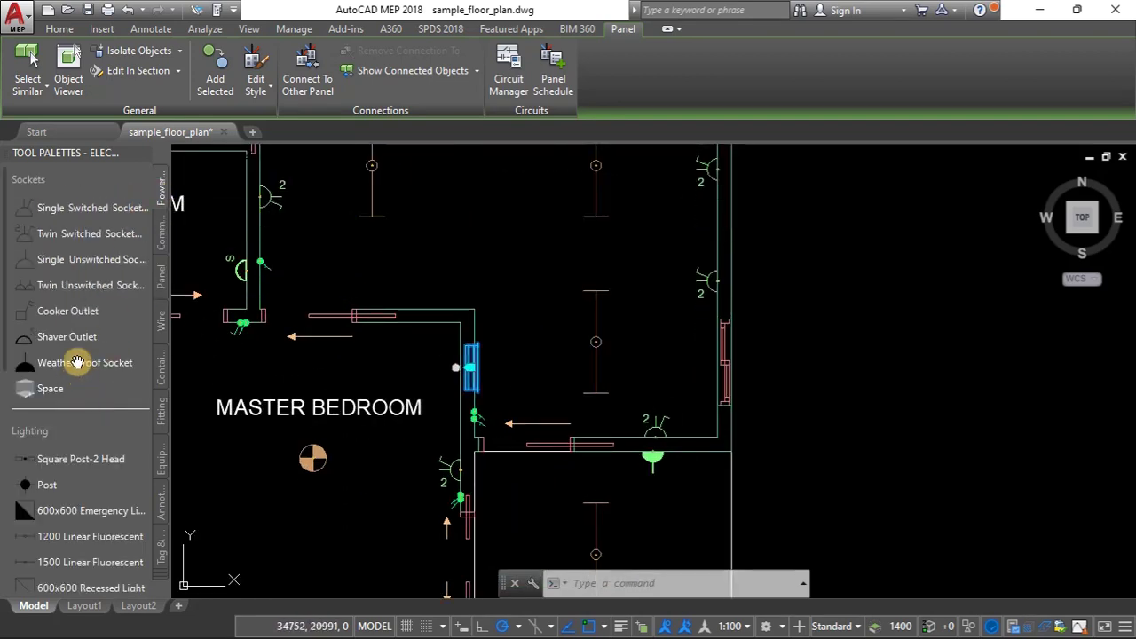
left_click(69, 316)
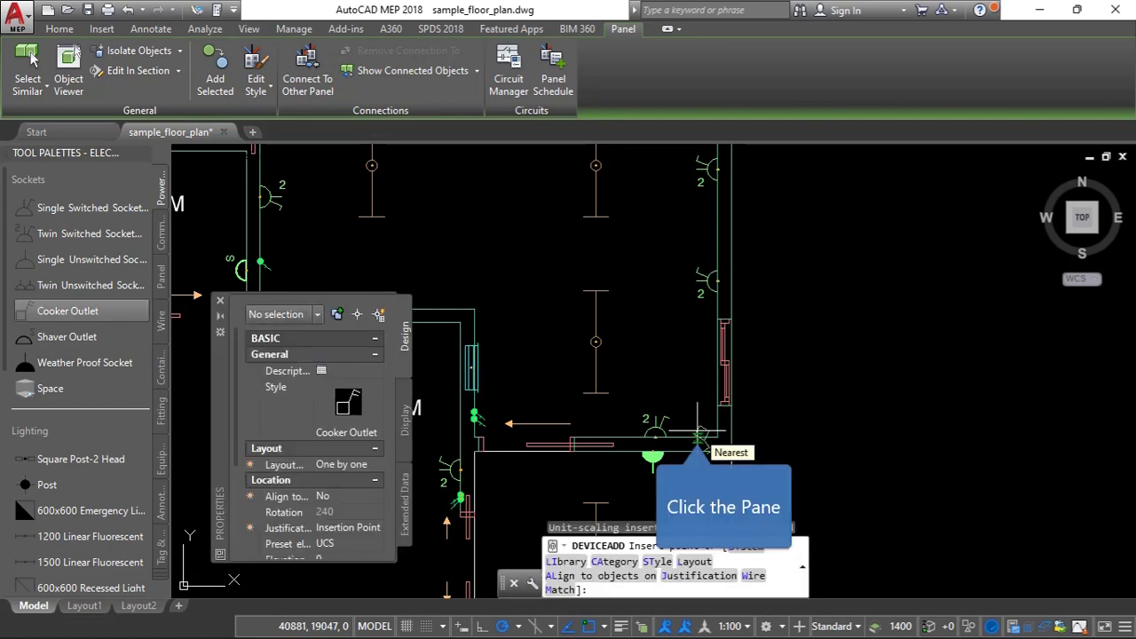
left_click(699, 437)
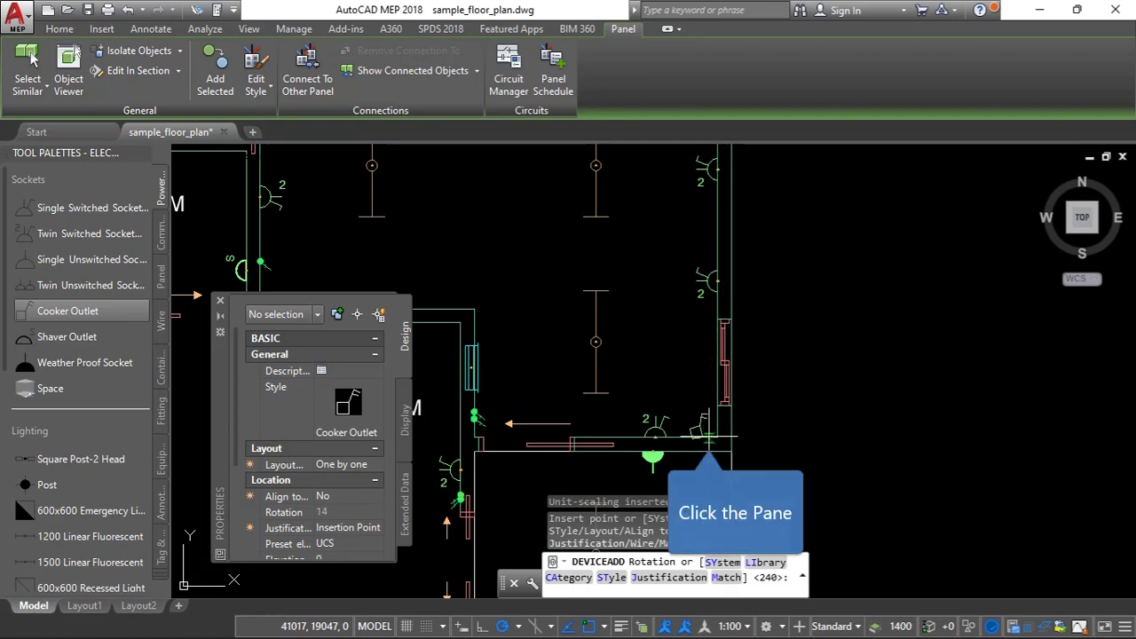
left_click(706, 436)
scroll(896, 412, "down", 6)
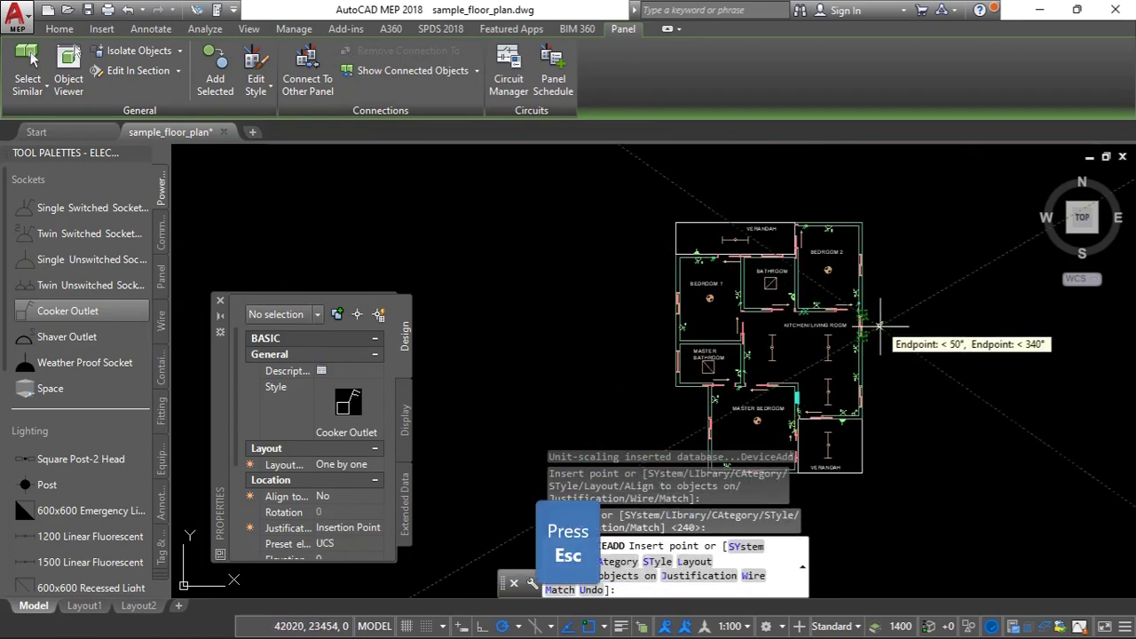
key("Escape")
Zoom around the floor plan, briefly selecting and deselecting the kitchen light fixture.
scroll(885, 408, "up", 6)
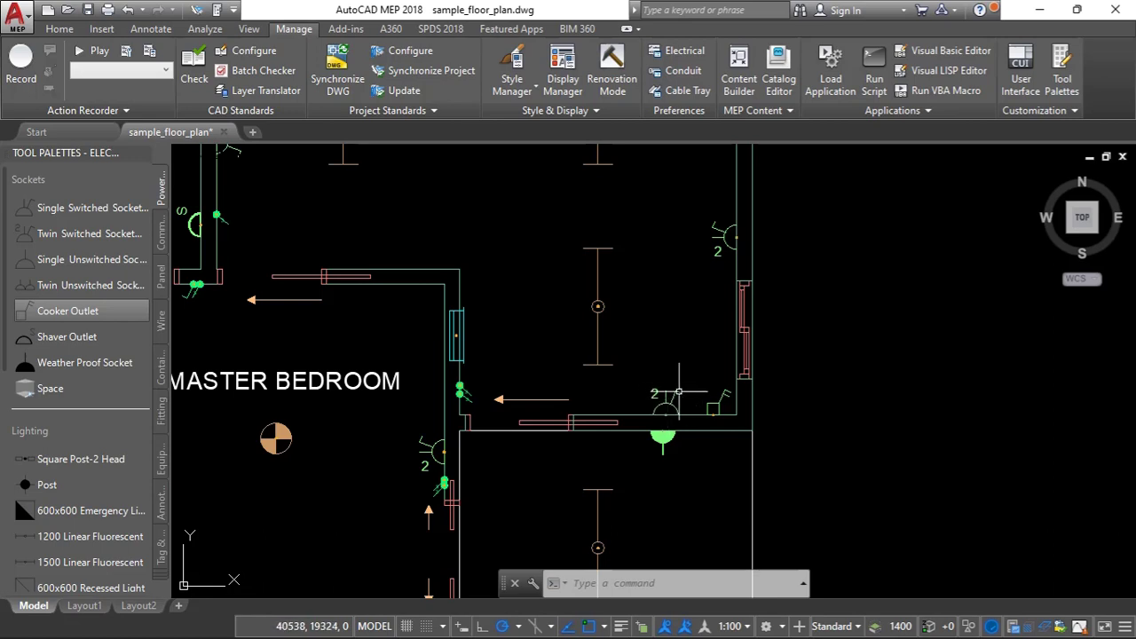
scroll(677, 395, "down", 3)
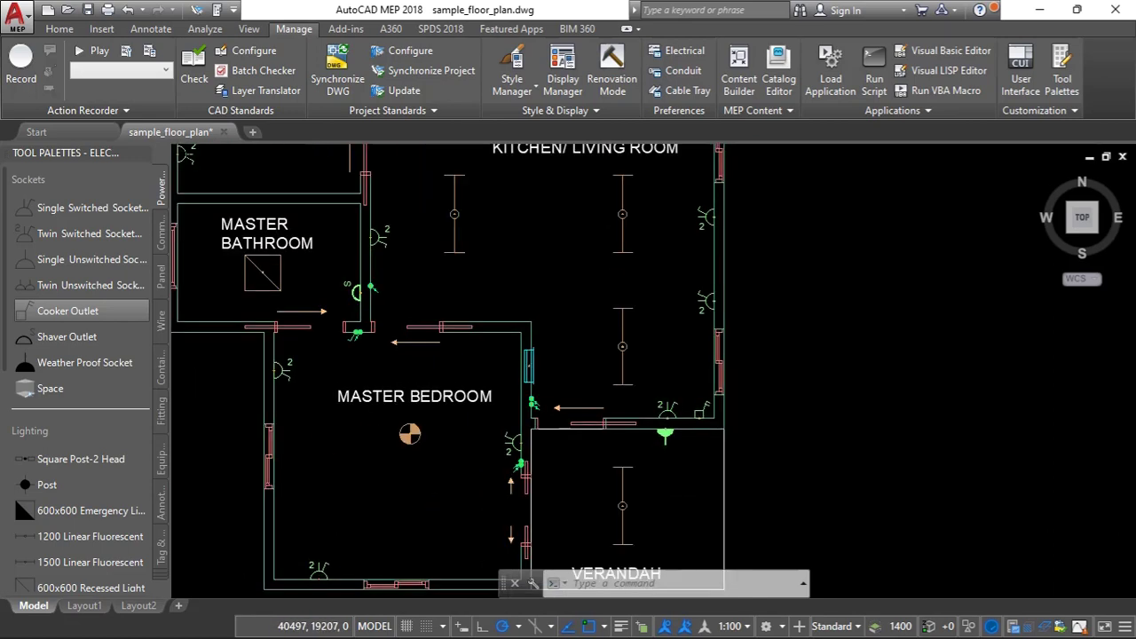
scroll(674, 408, "up", 1)
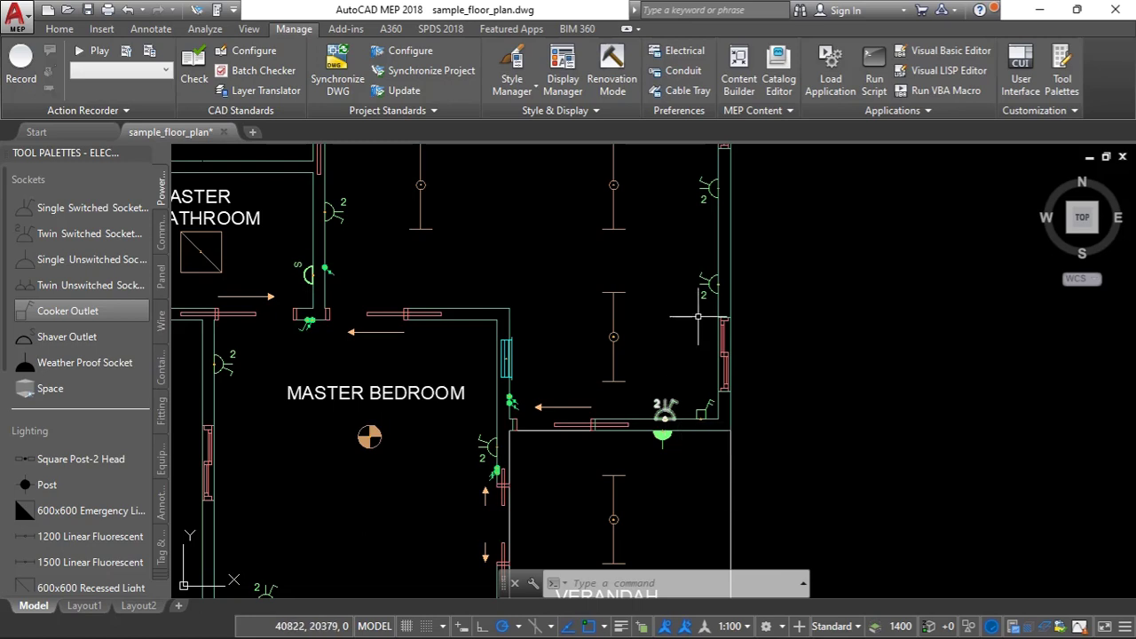
scroll(692, 395, "down", 1)
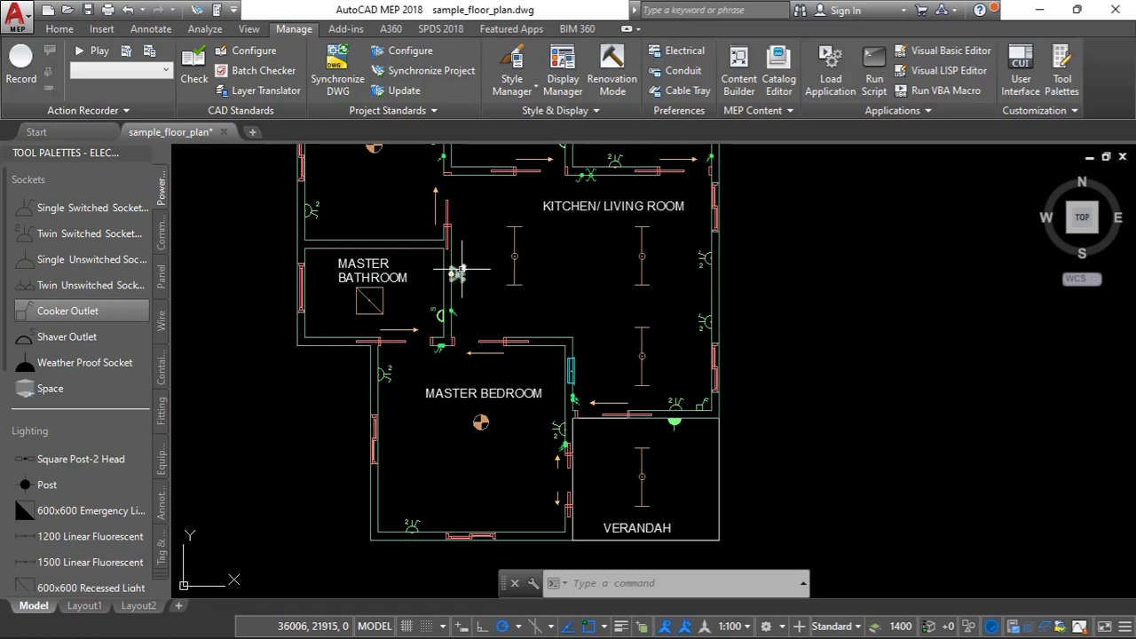
scroll(463, 271, "up", 1)
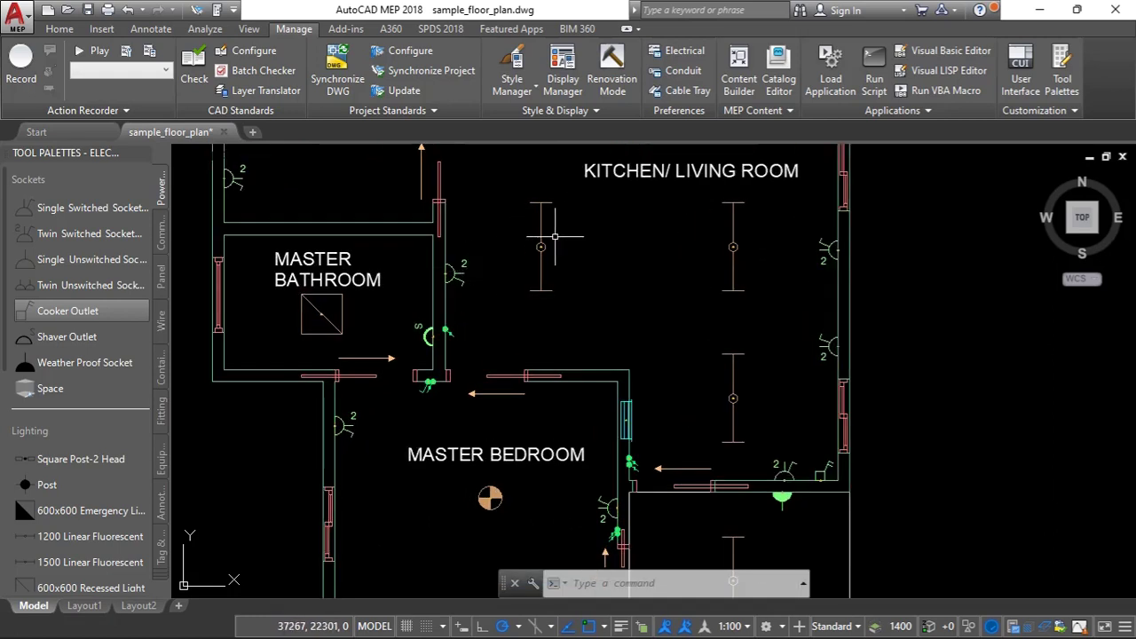
left_click(735, 406)
key("Escape")
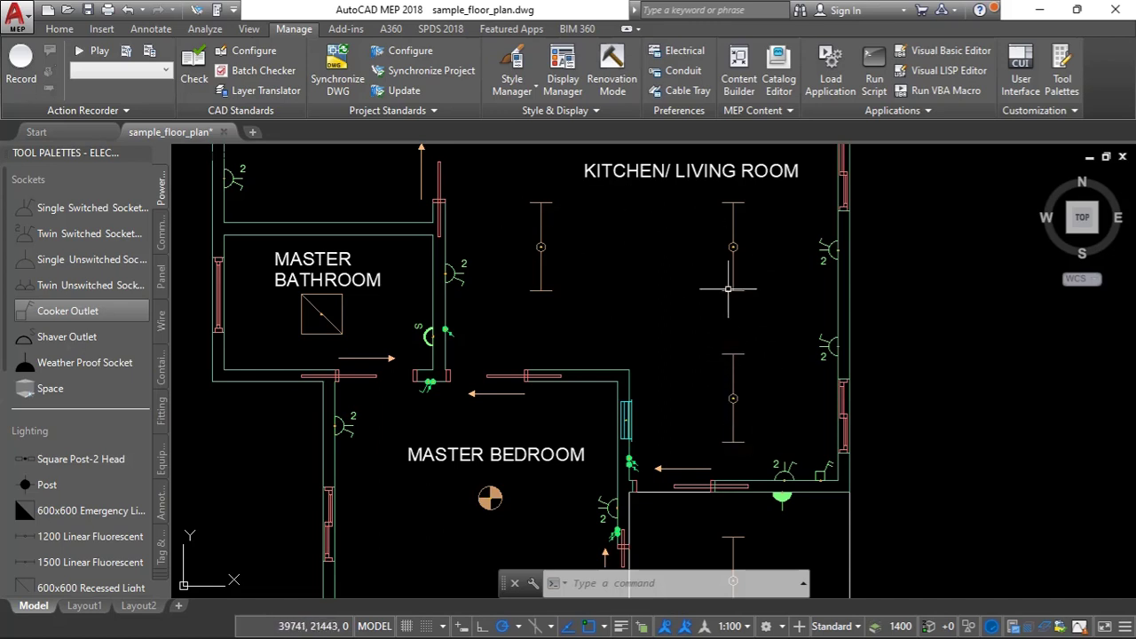
Scroll the Electrical palette to the Other Power group: Heater, Starter, Motor and Disconnect.
scroll(676, 245, "down", 2)
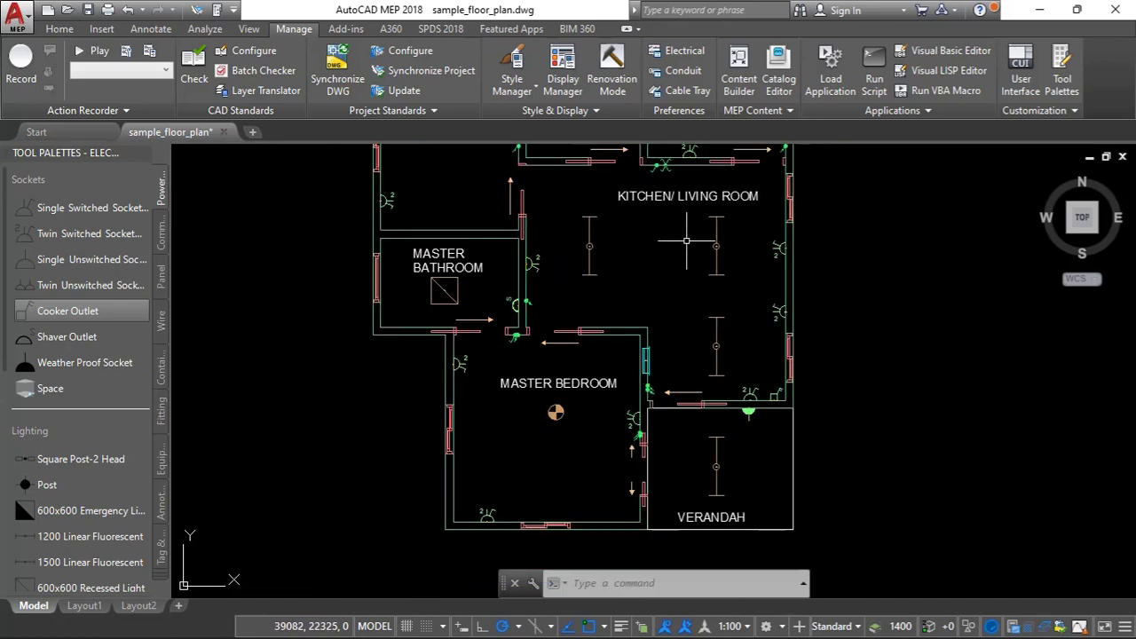
scroll(723, 409, "up", 2)
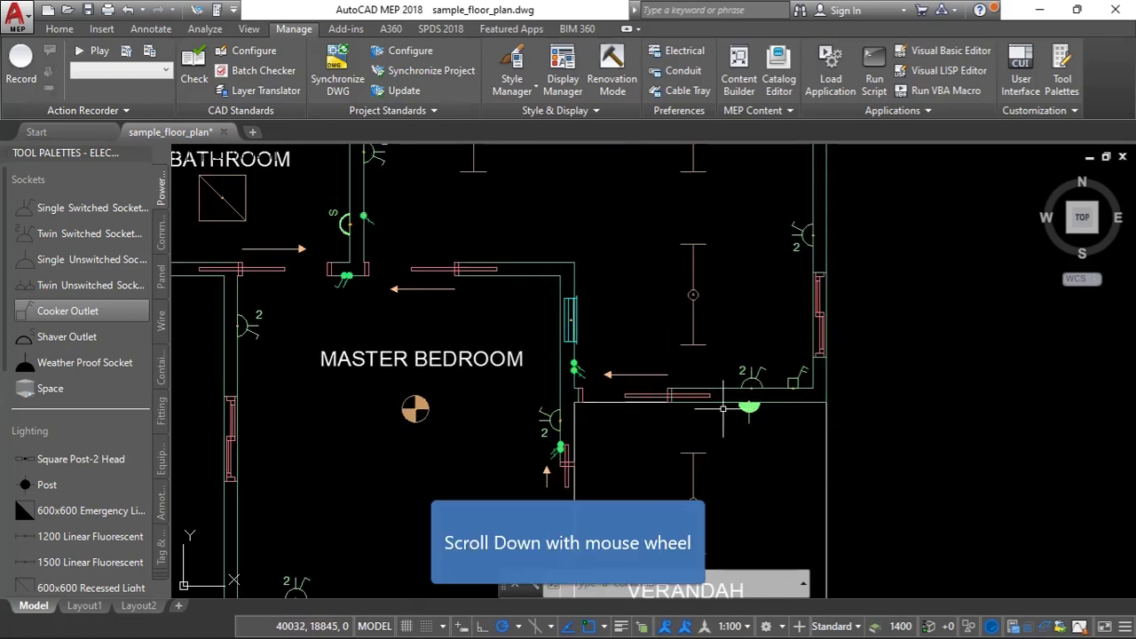
scroll(750, 378, "down", 2)
scroll(710, 456, "up", 3)
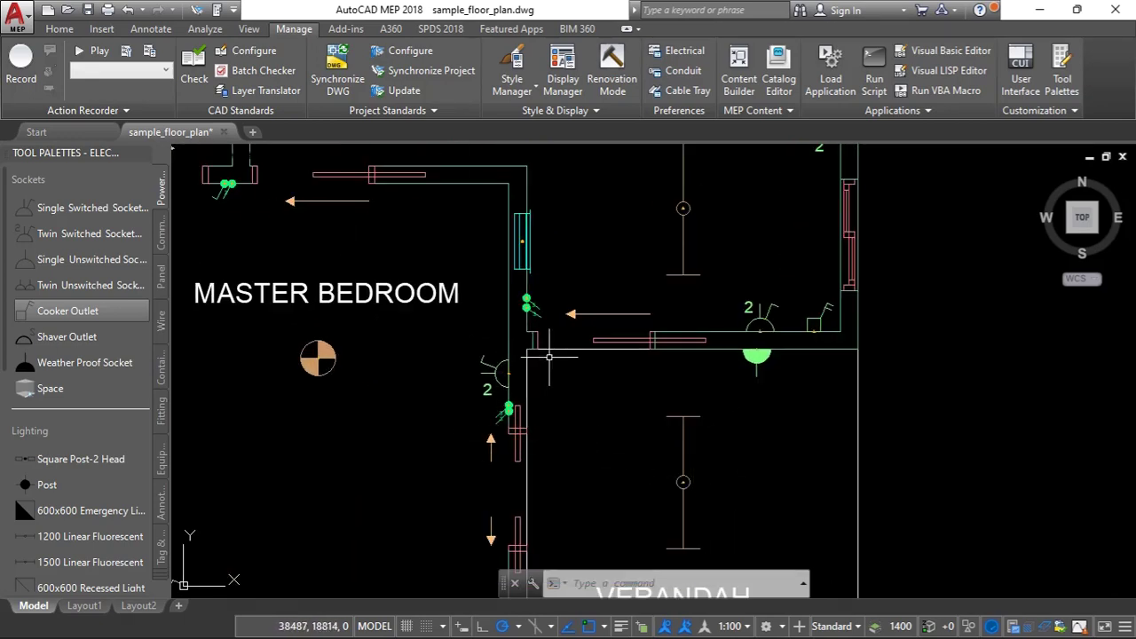
scroll(561, 367, "down", 3)
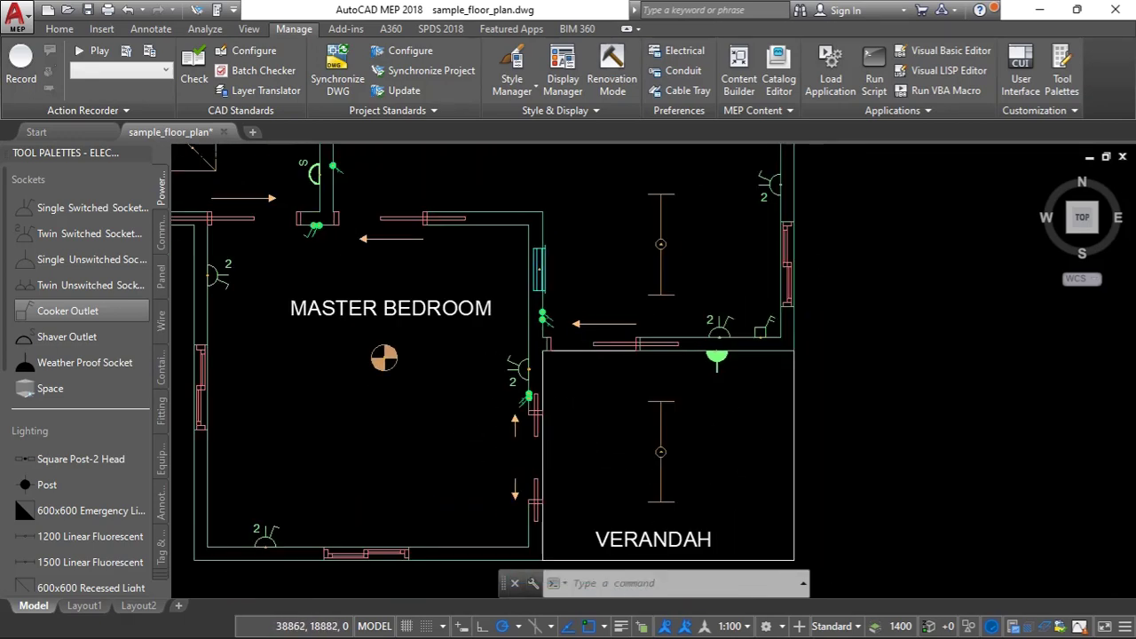
scroll(646, 417, "up", 2)
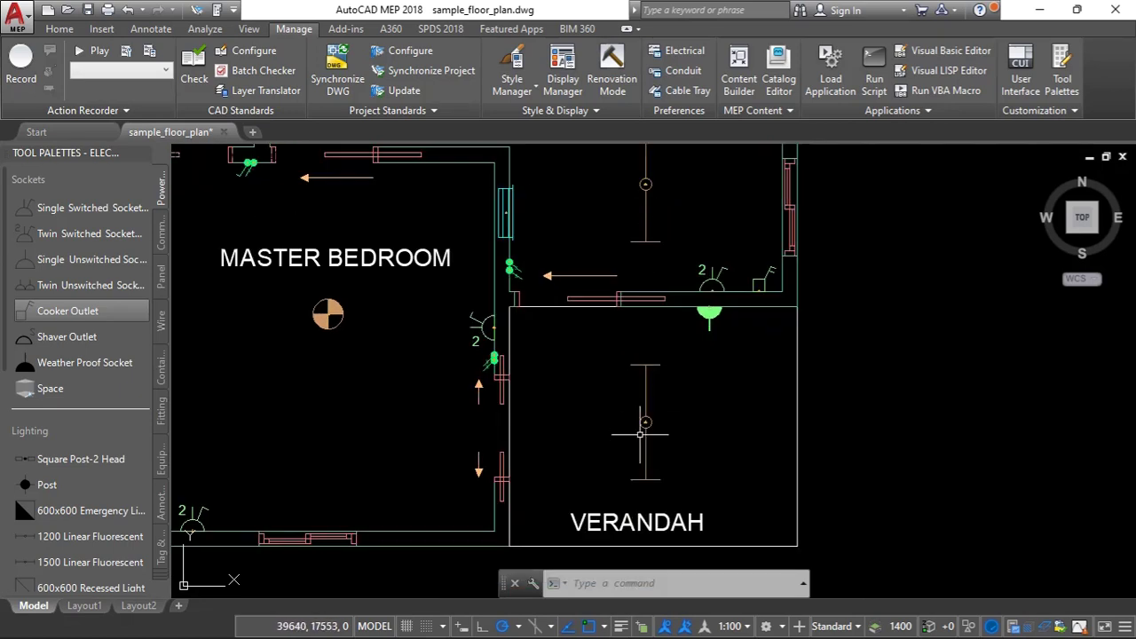
scroll(510, 264, "down", 5)
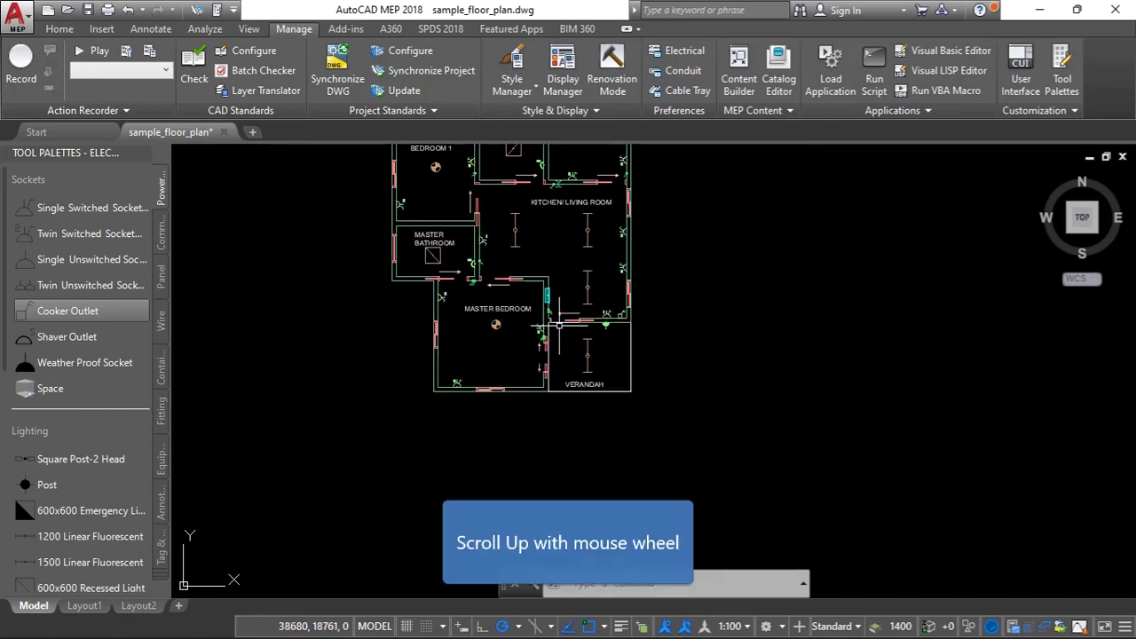
scroll(531, 179, "up", 5)
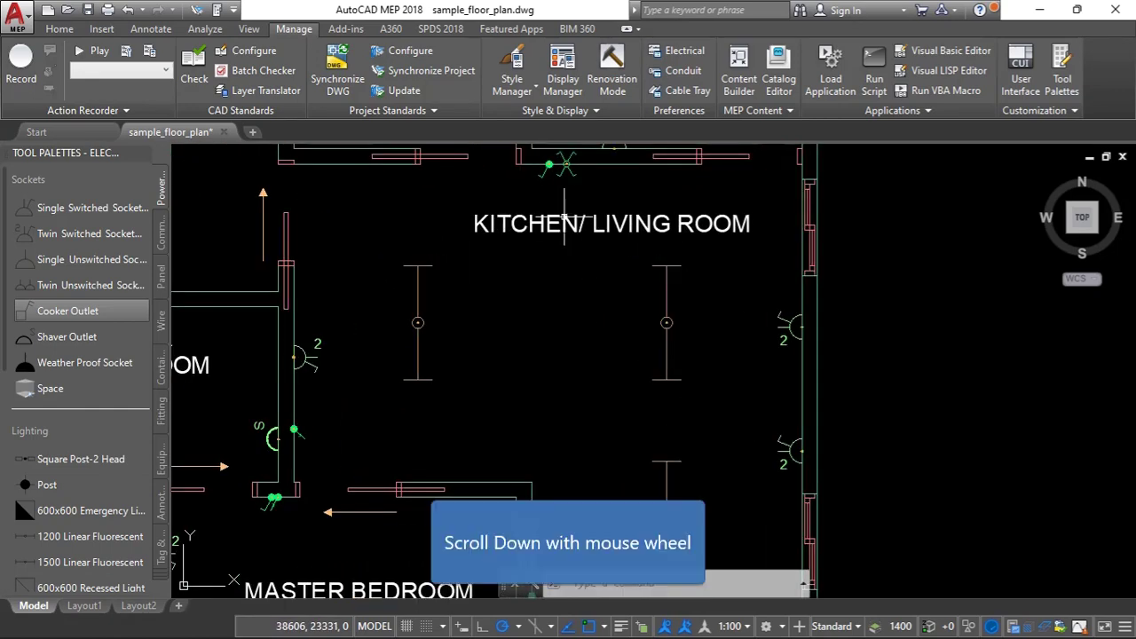
scroll(587, 184, "down", 2)
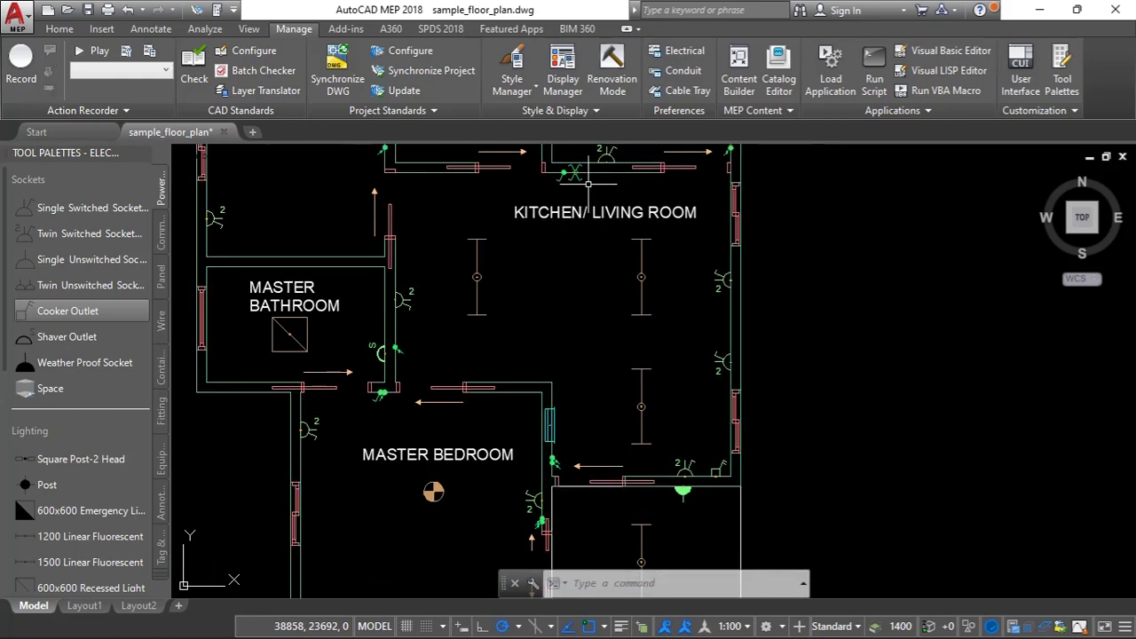
scroll(588, 184, "down", 2)
scroll(561, 351, "up", 4)
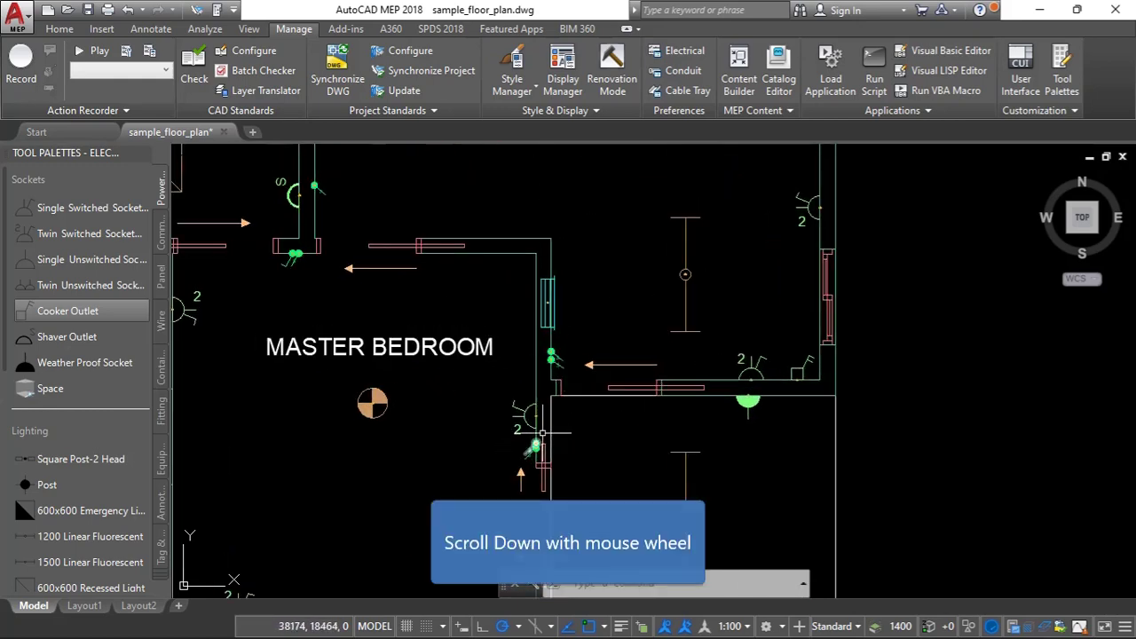
scroll(543, 431, "down", 5)
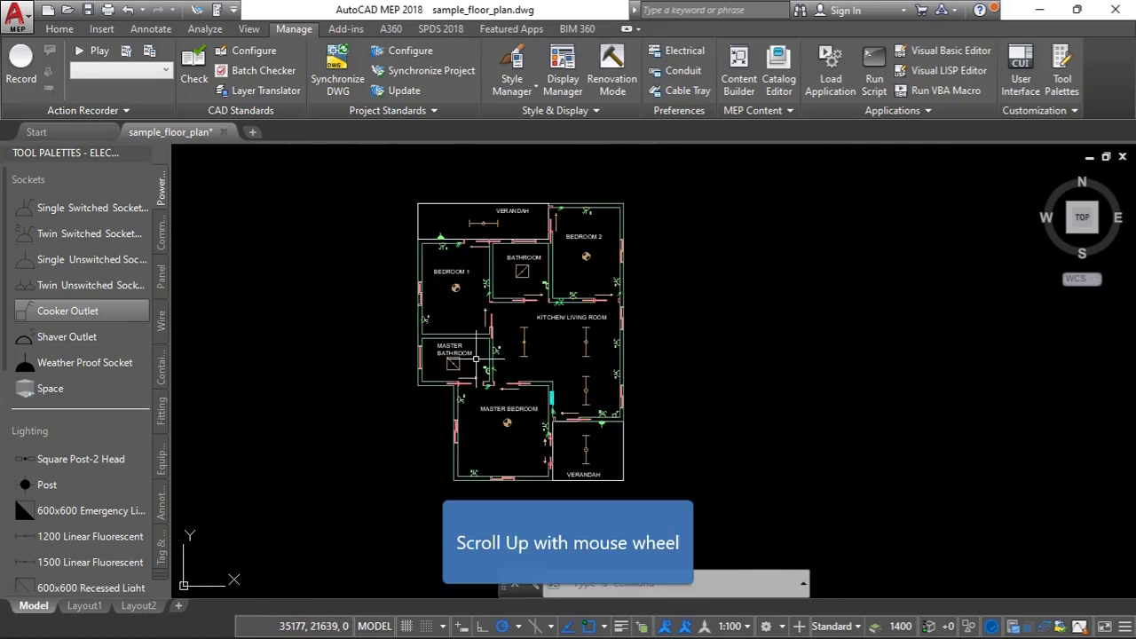
scroll(474, 363, "up", 3)
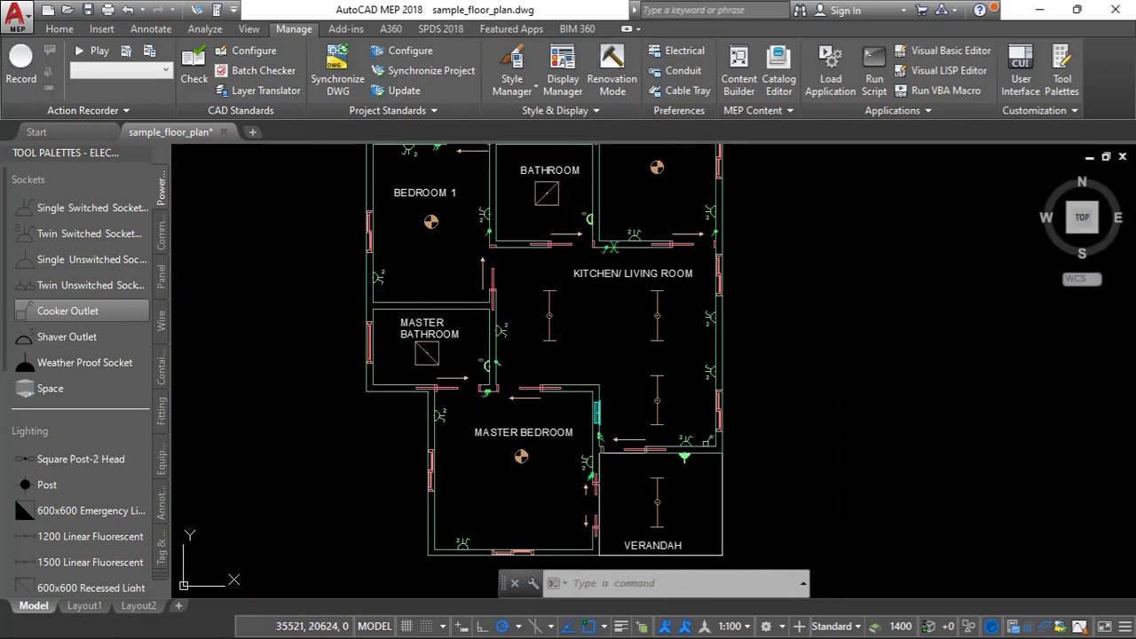
scroll(648, 360, "up", 1)
scroll(472, 423, "up", 4)
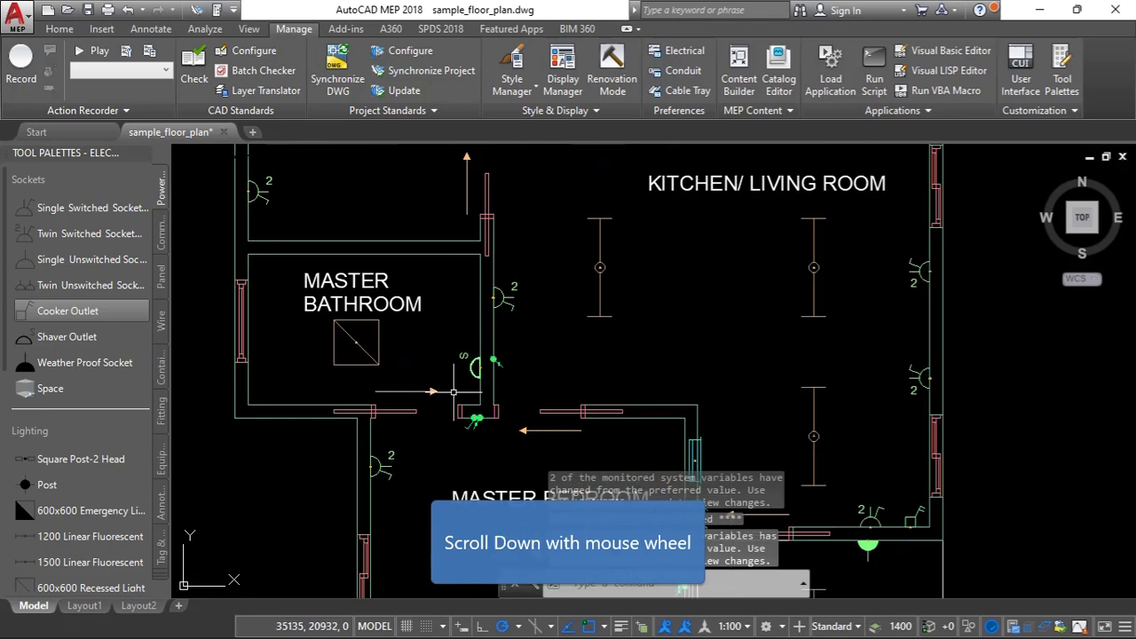
scroll(472, 423, "down", 5)
scroll(533, 429, "up", 2)
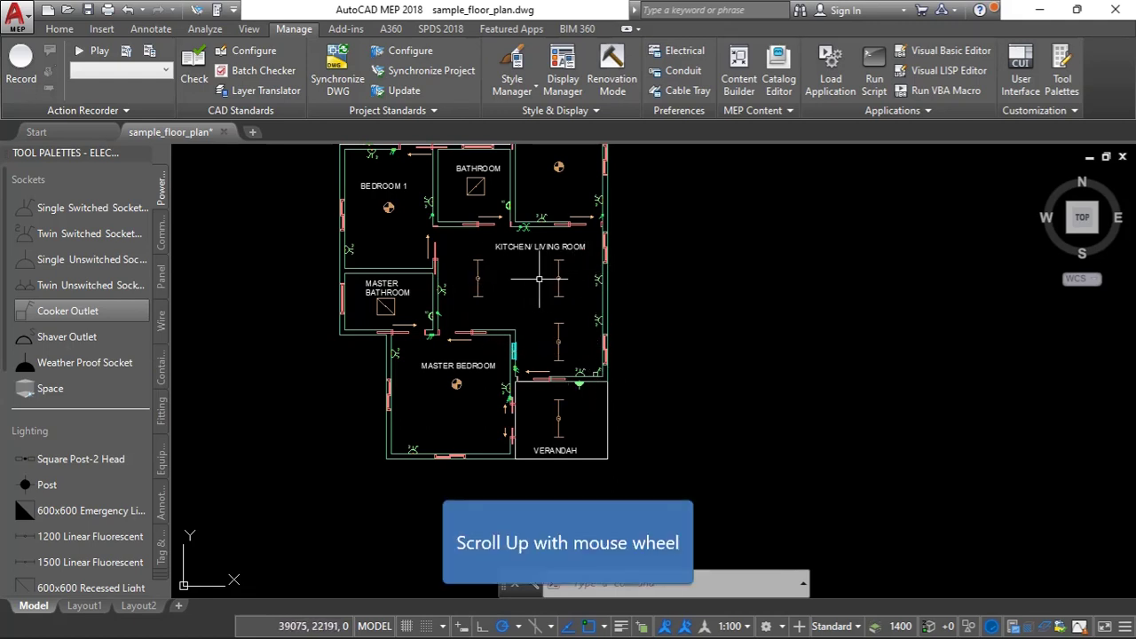
scroll(435, 400, "up", 3)
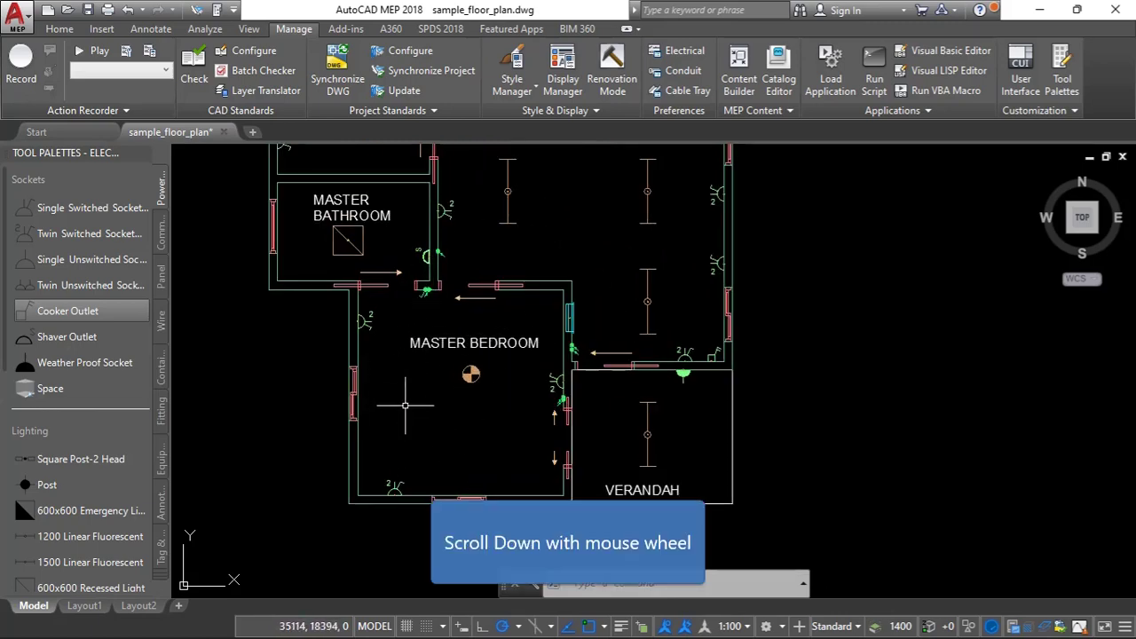
scroll(485, 434, "down", 2)
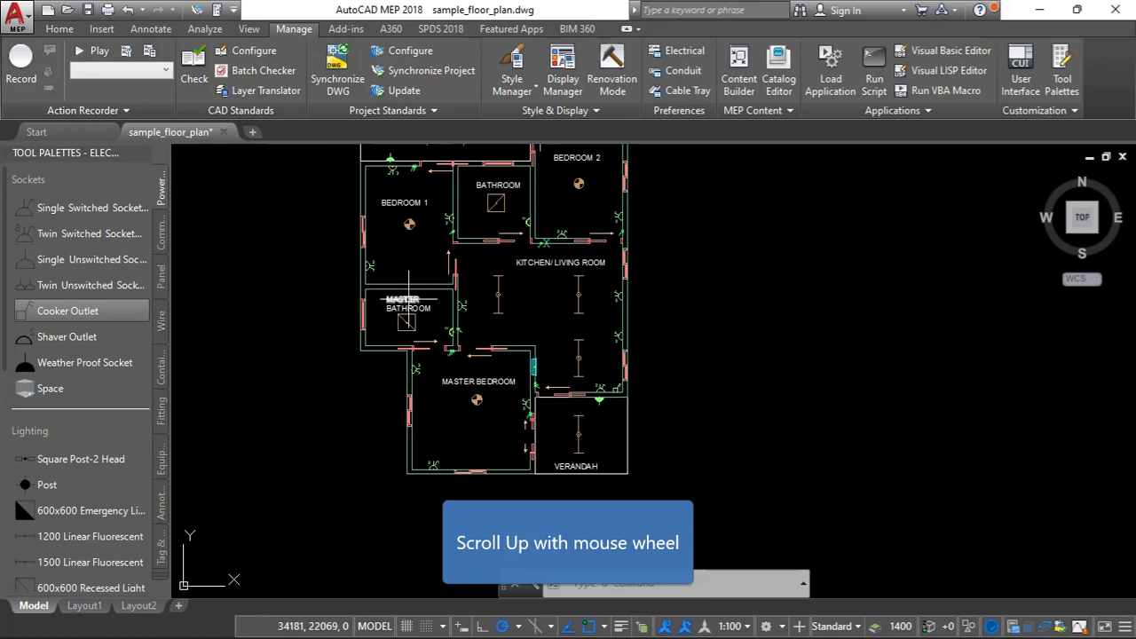
scroll(404, 303, "up", 3)
scroll(414, 321, "up", 2)
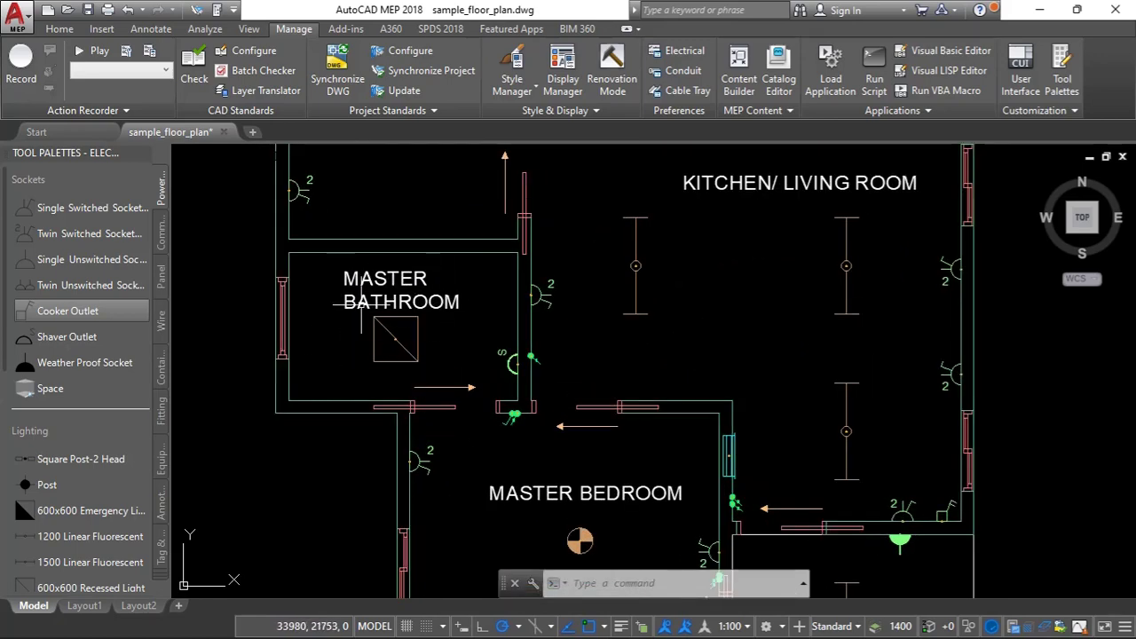
scroll(60, 382, "down", 5)
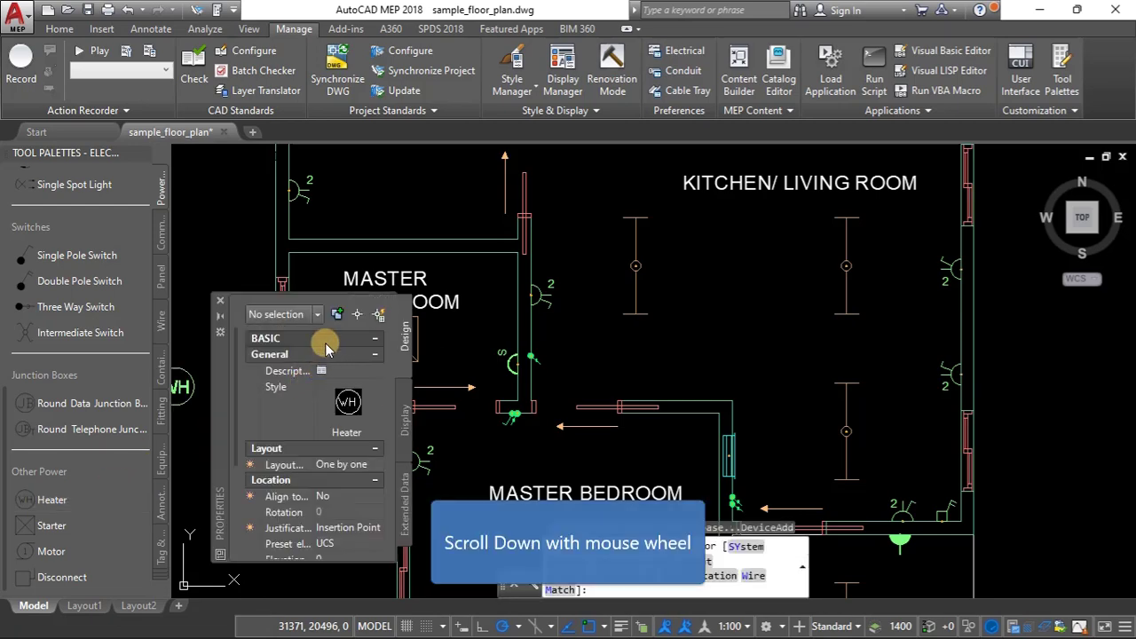
Place WH heaters at 270° on the Master Bathroom and Bathroom walls, then end placement.
scroll(550, 346, "down", 4)
scroll(533, 319, "up", 2)
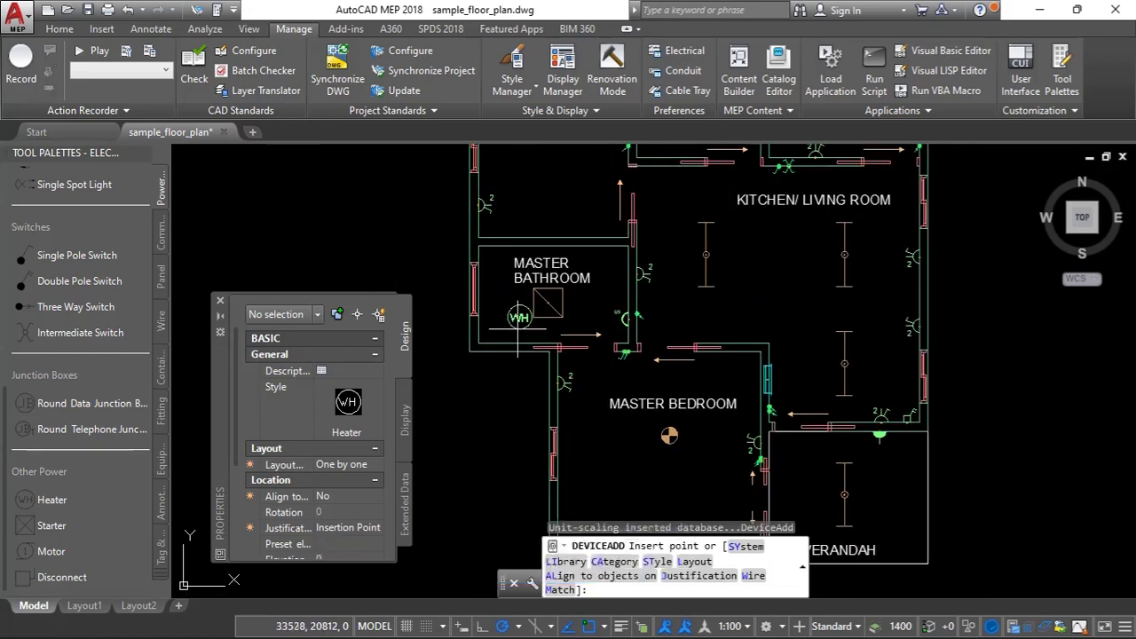
scroll(495, 273, "up", 6)
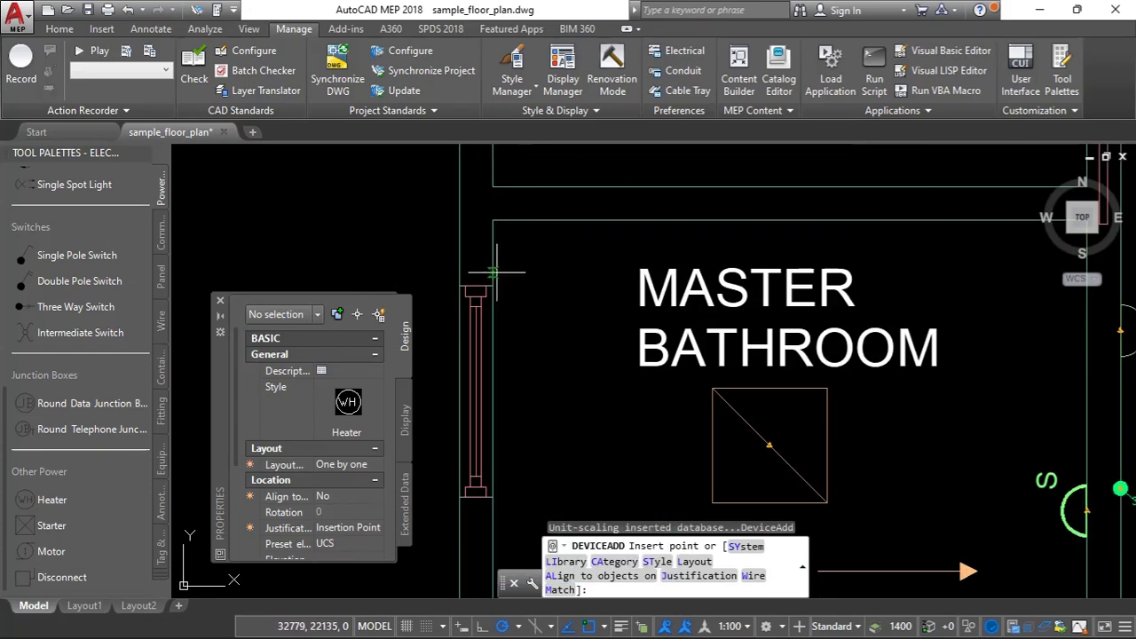
left_click(492, 285)
left_click(491, 424)
scroll(490, 424, "down", 6)
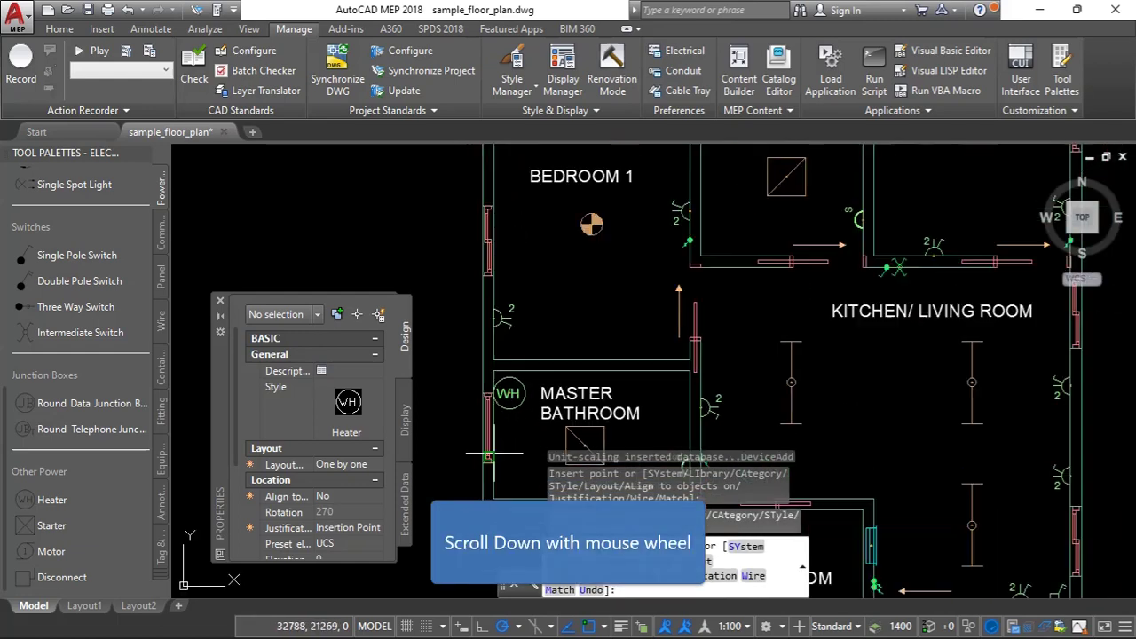
scroll(583, 349, "up", 3)
scroll(583, 349, "up", 3)
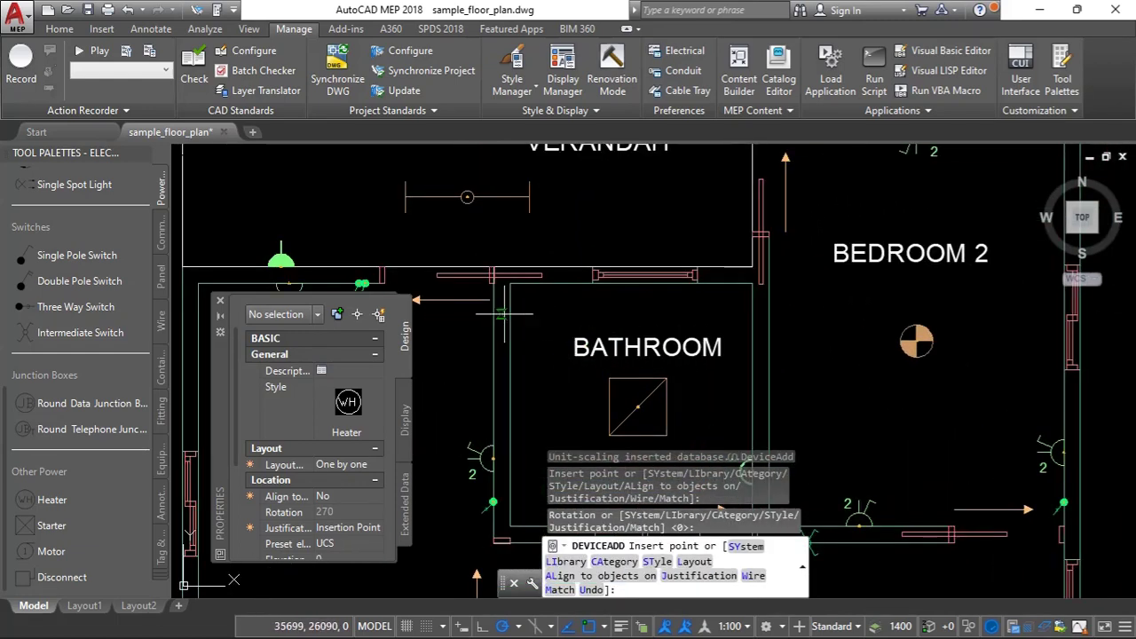
left_click(510, 338)
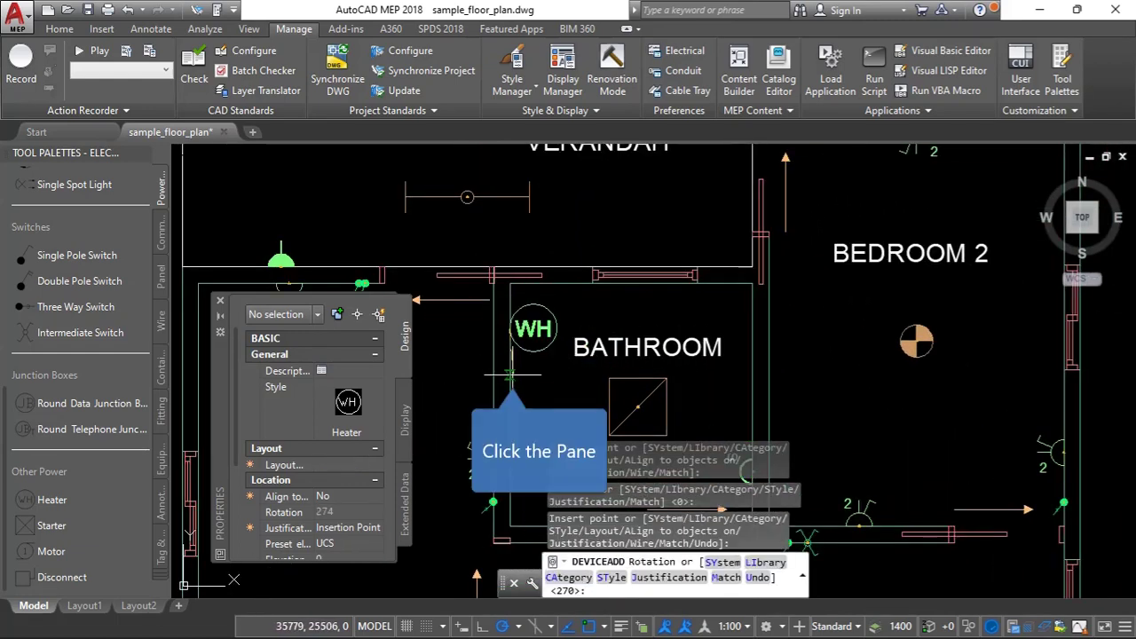
left_click(510, 376)
scroll(510, 375, "down", 6)
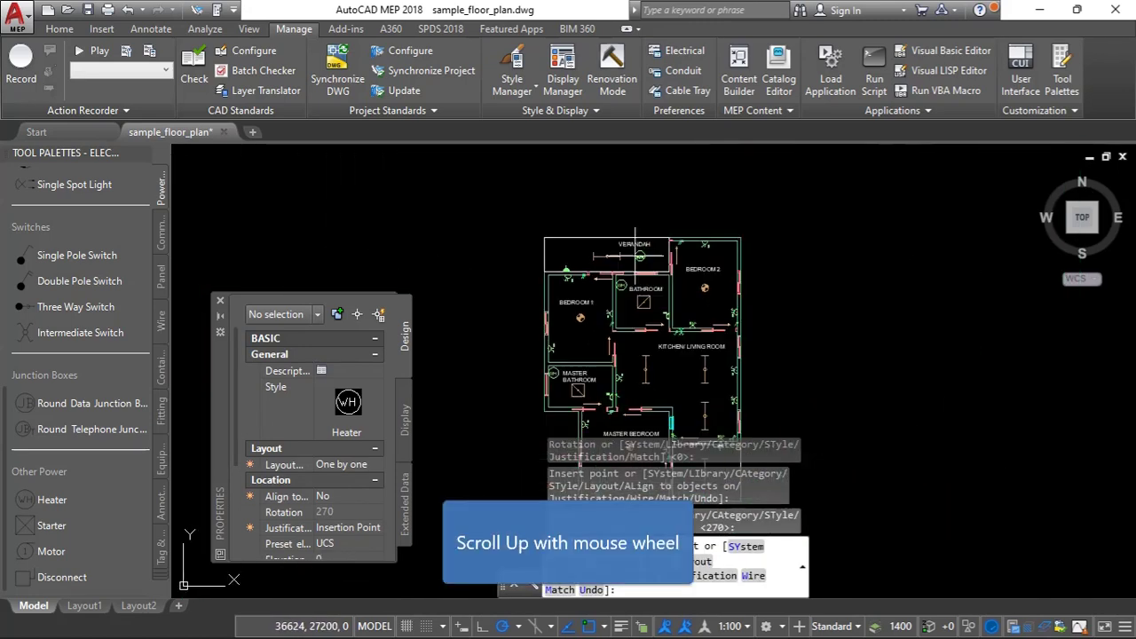
scroll(626, 334, "up", 5)
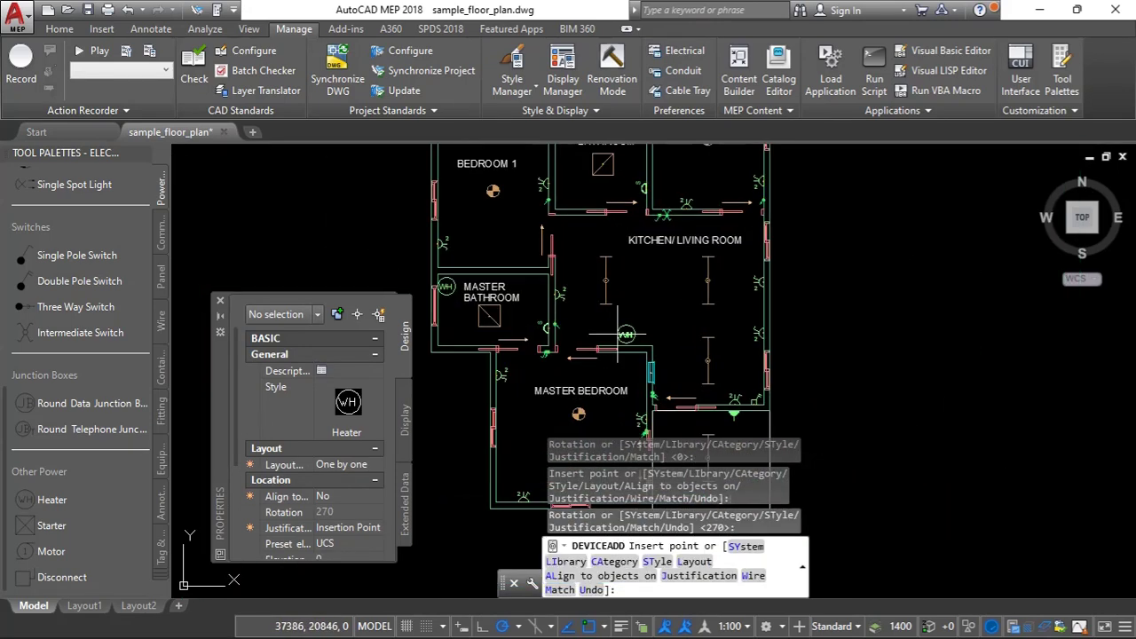
key("Escape")
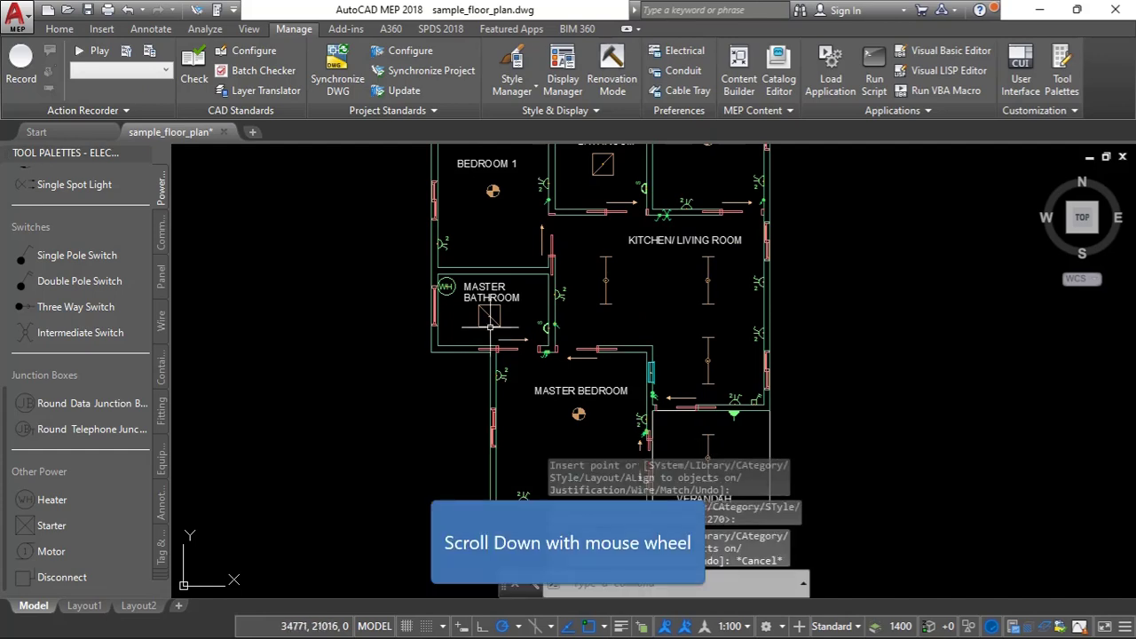
scroll(658, 354, "down", 4)
scroll(659, 353, "up", 3)
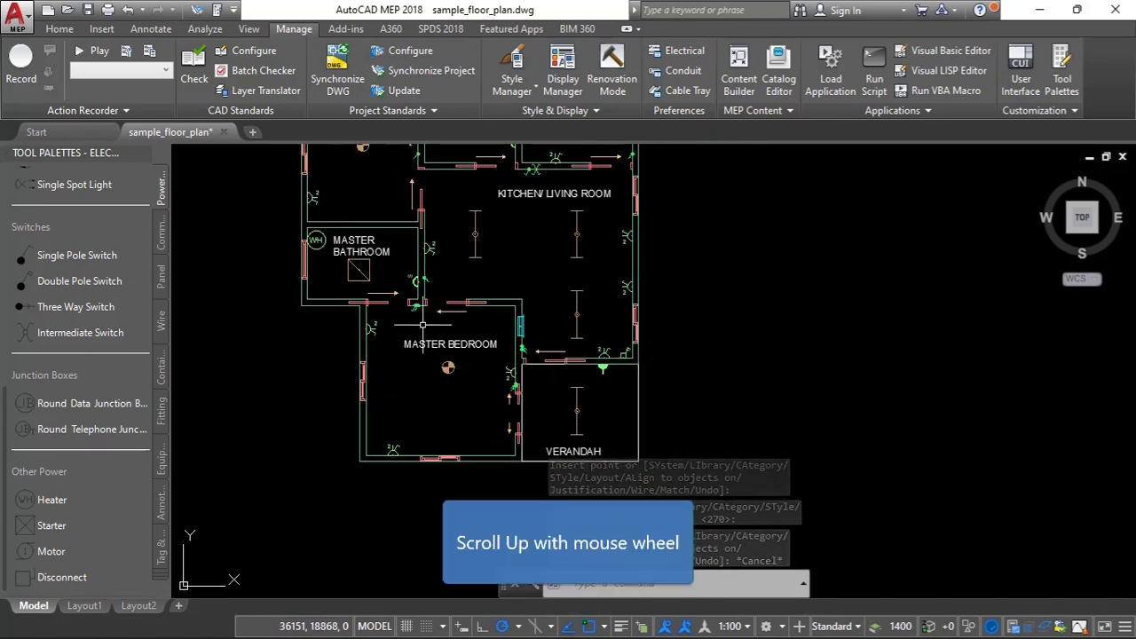
scroll(323, 251, "up", 3)
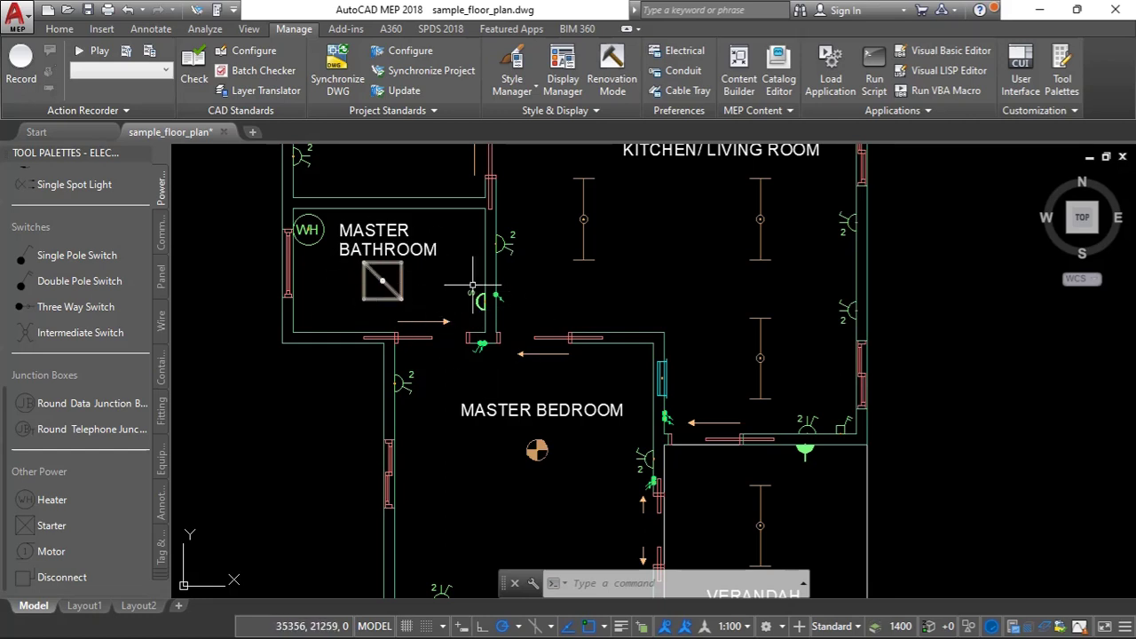
scroll(531, 352, "down", 2)
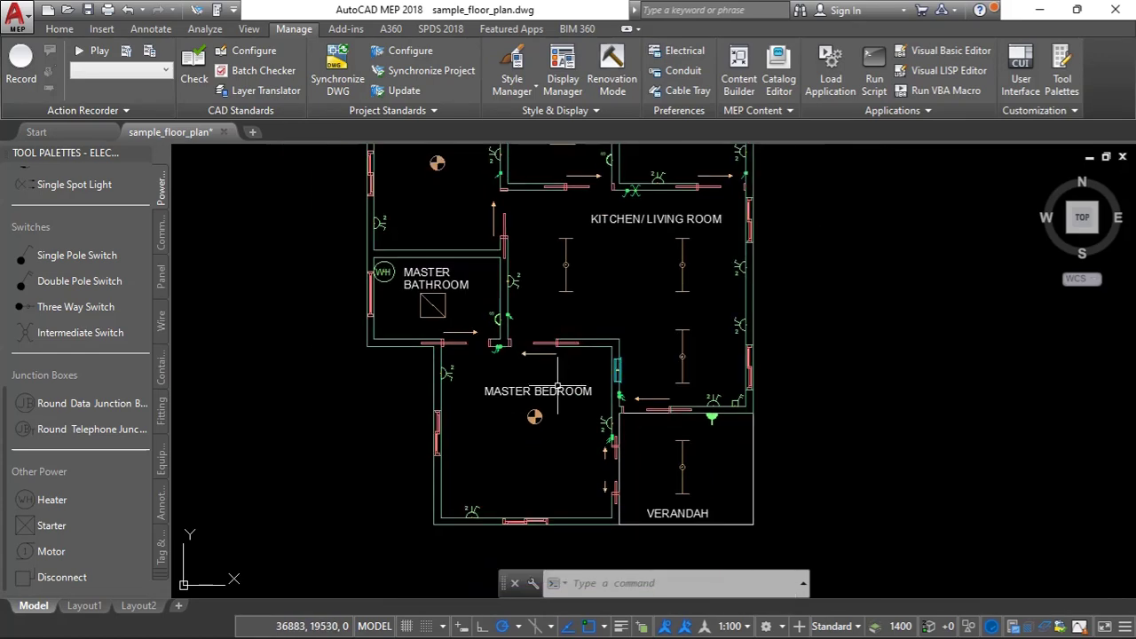
scroll(563, 391, "up", 3)
scroll(488, 236, "up", 2)
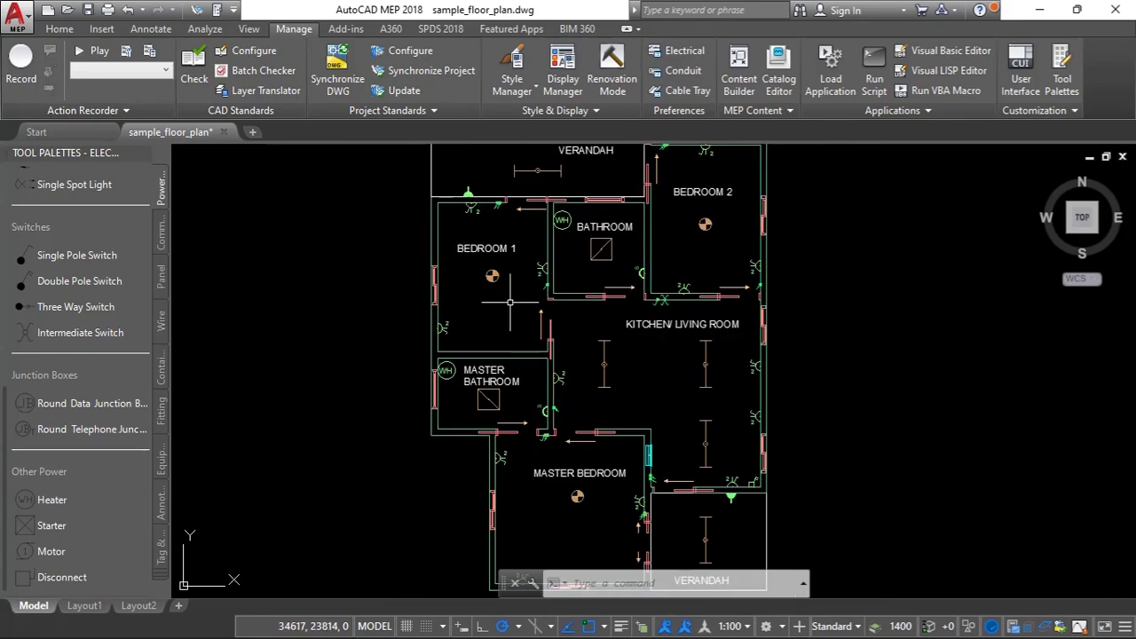
scroll(496, 203, "down", 2)
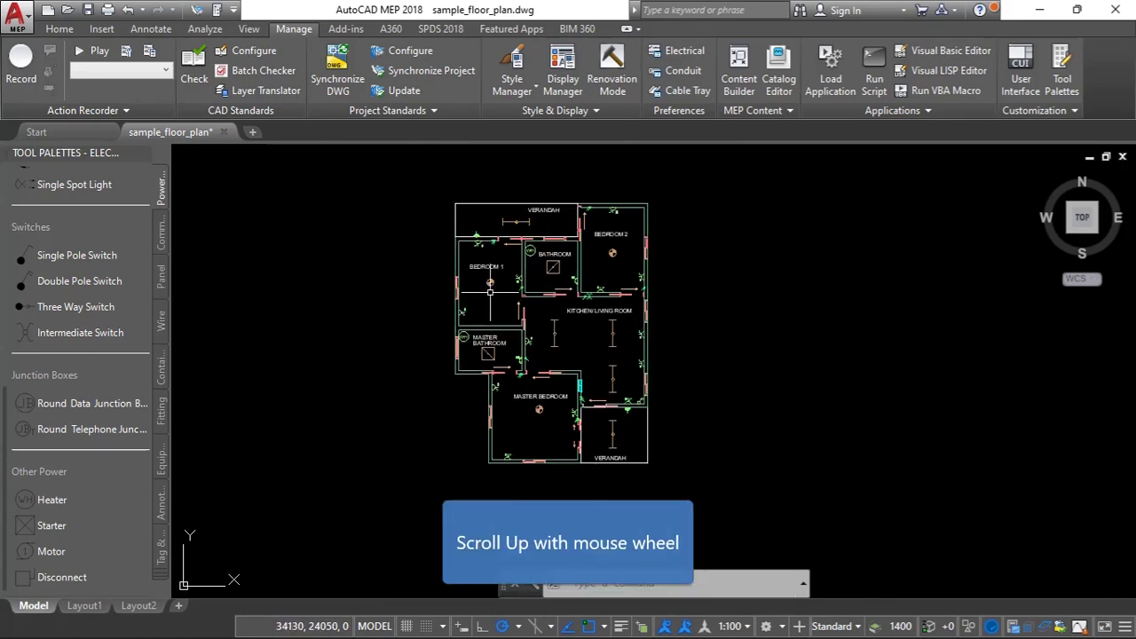
scroll(532, 238, "up", 3)
scroll(535, 241, "up", 1)
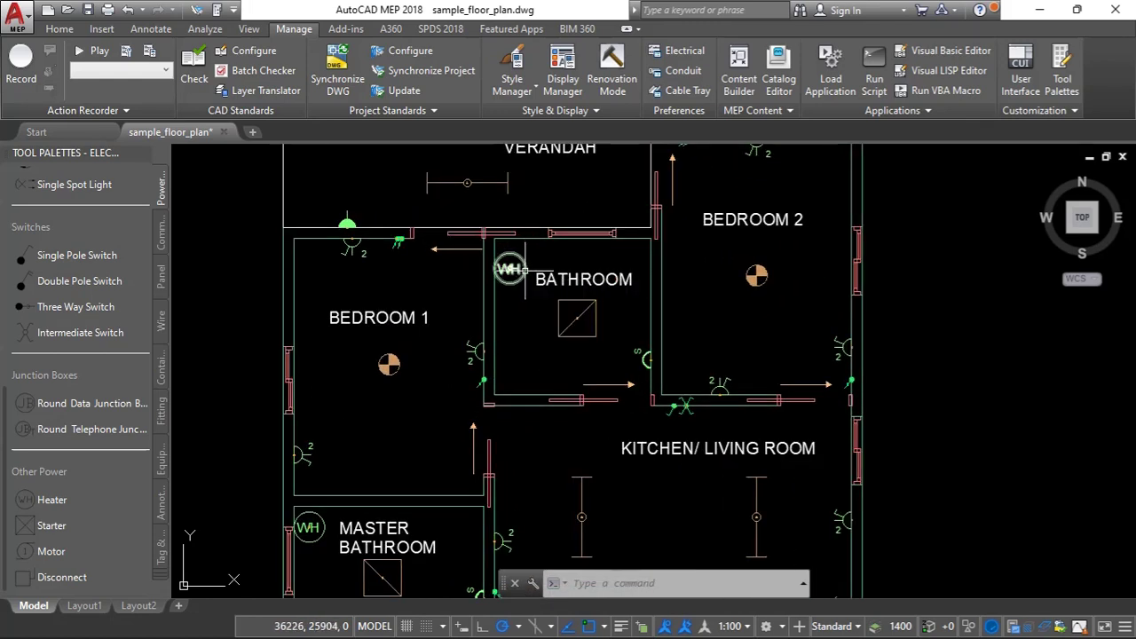
mouse_move(521, 268)
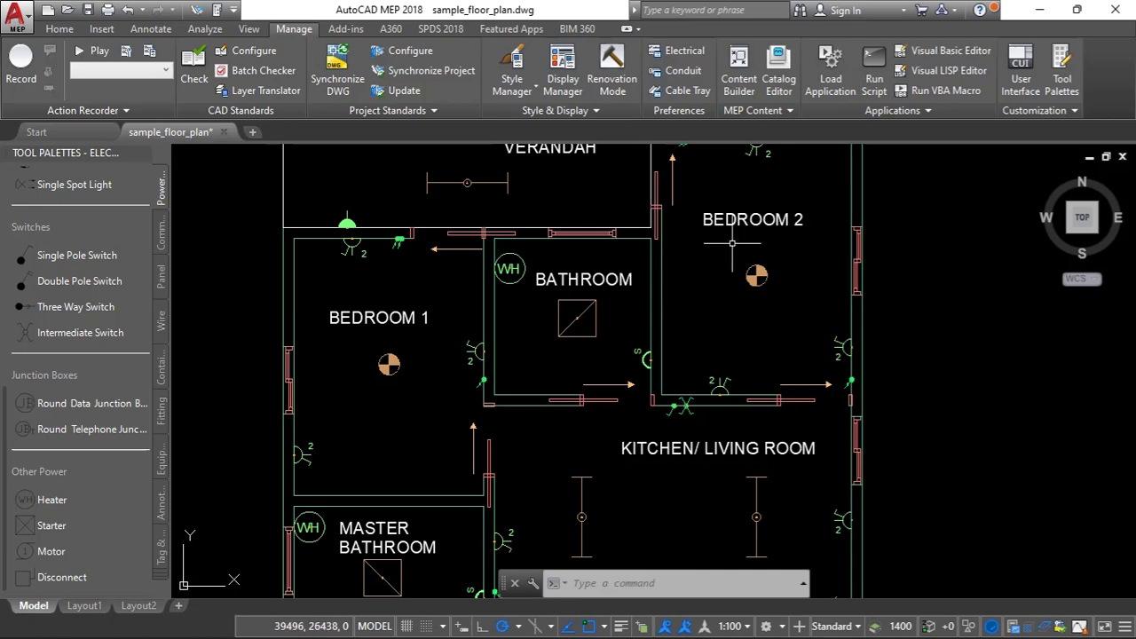
scroll(680, 250, "down", 3)
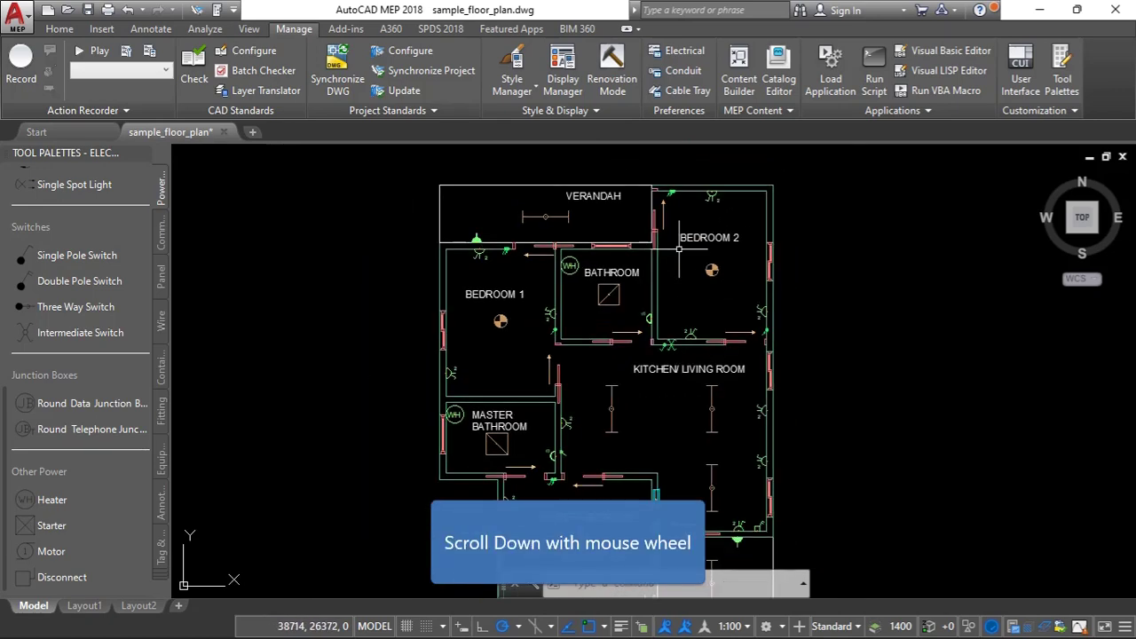
scroll(679, 250, "down", 2)
scroll(667, 440, "up", 5)
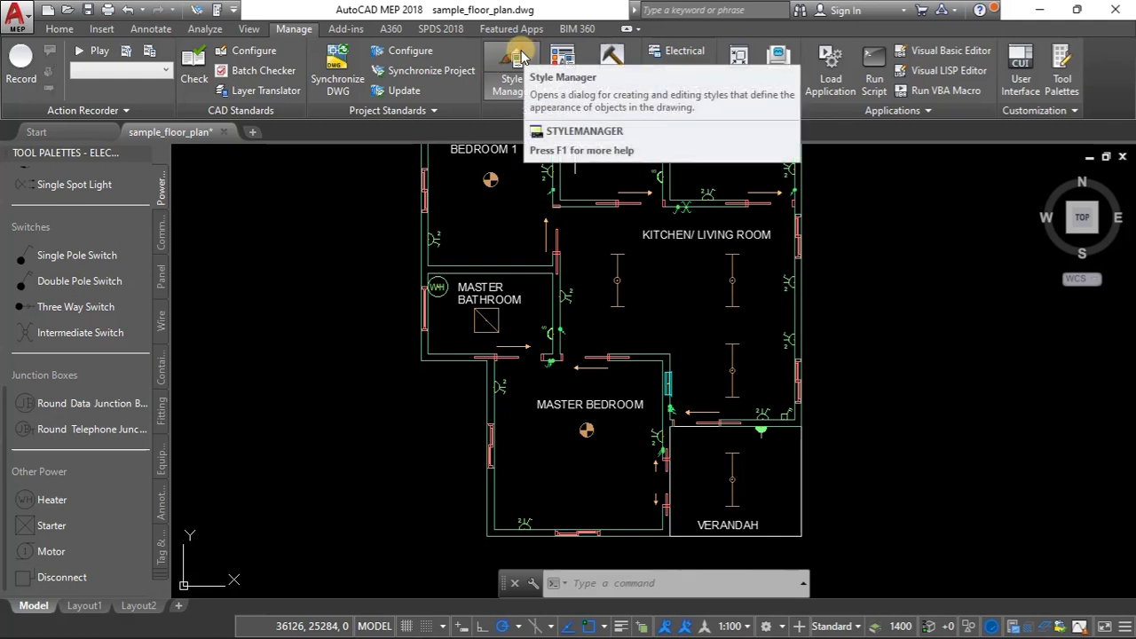
Select the bedroom panel and start Create Multiple Circuits for DP1 in Circuit Manager.
left_click(669, 387)
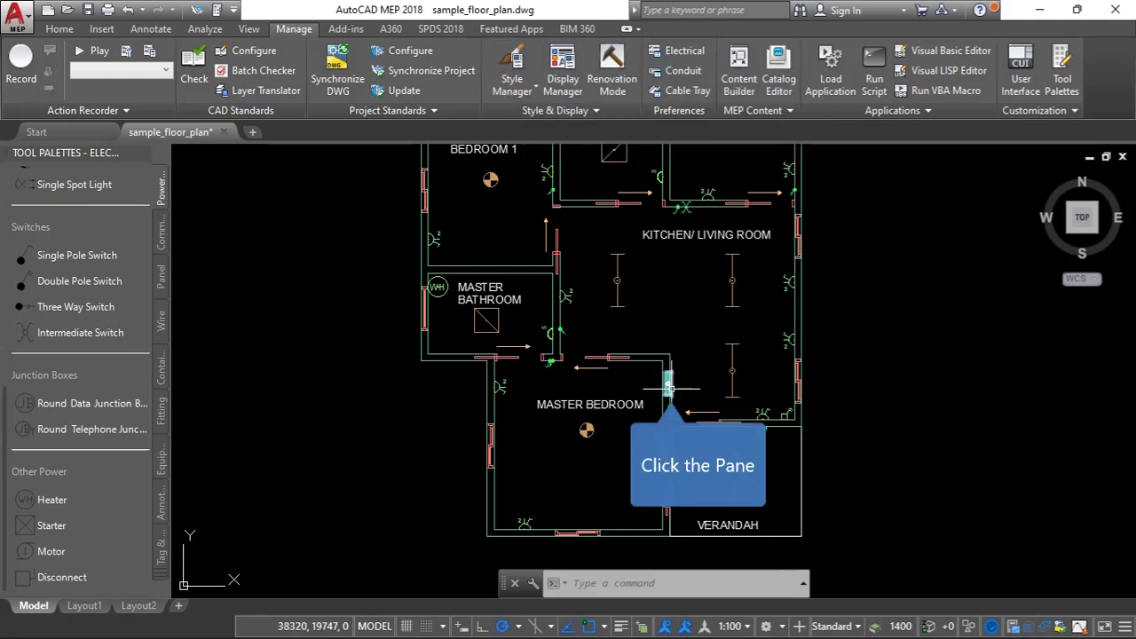
left_click(669, 387)
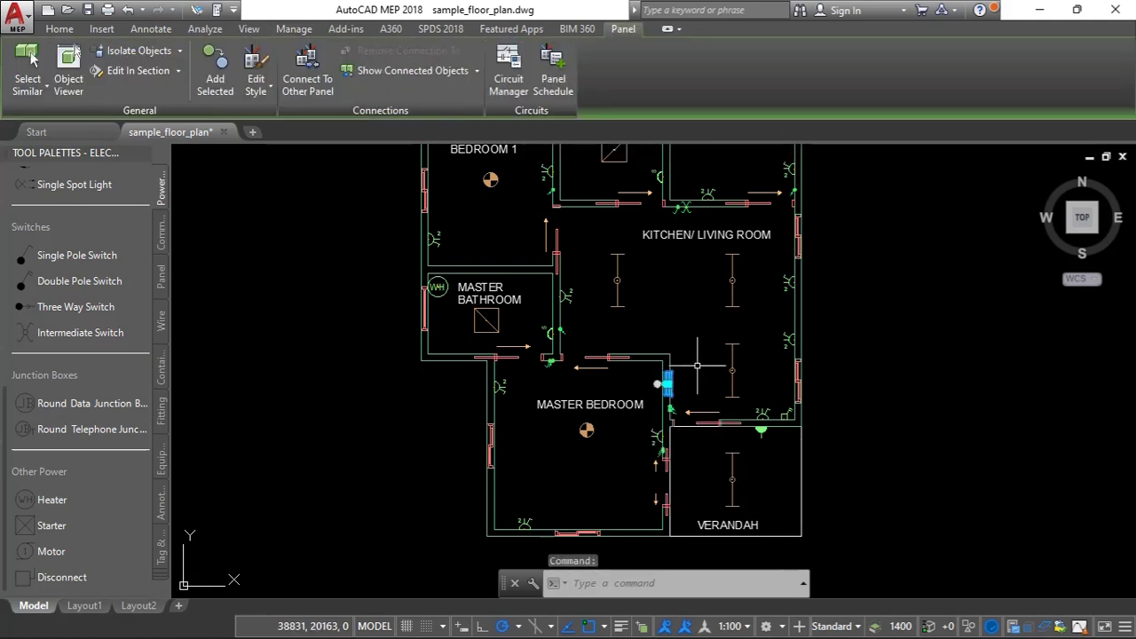
left_click(510, 64)
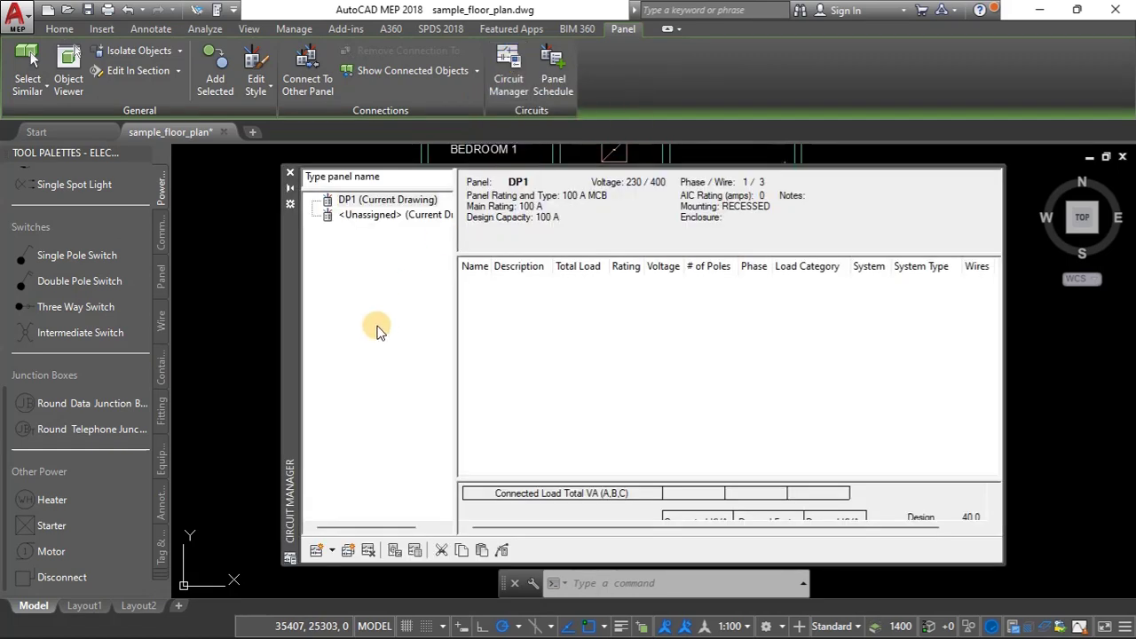
left_click(363, 202)
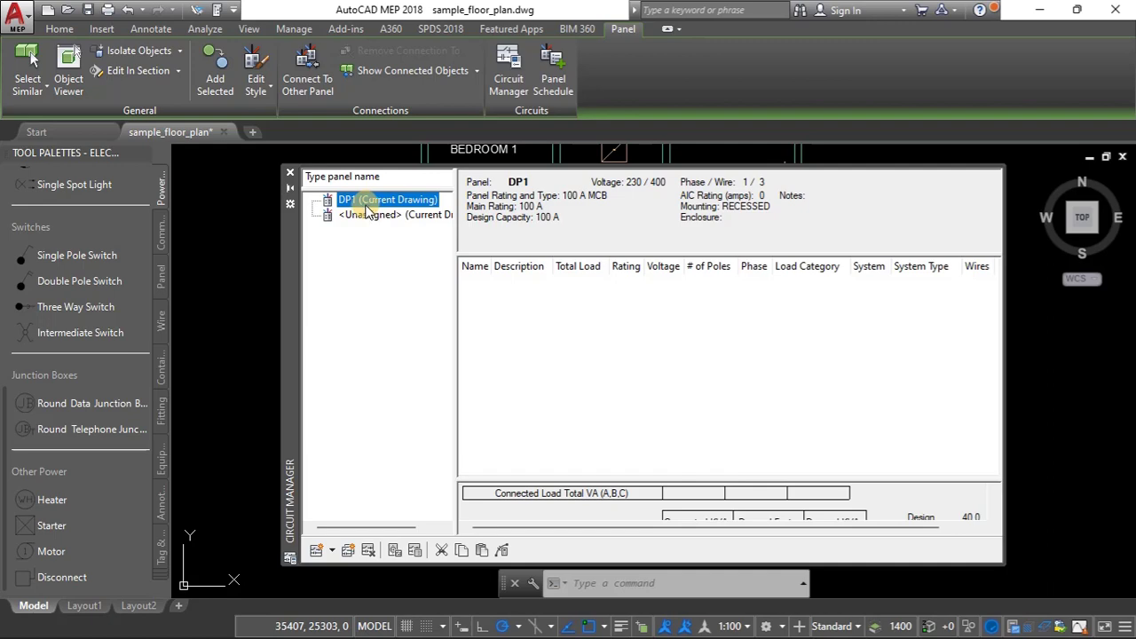
left_click(349, 551)
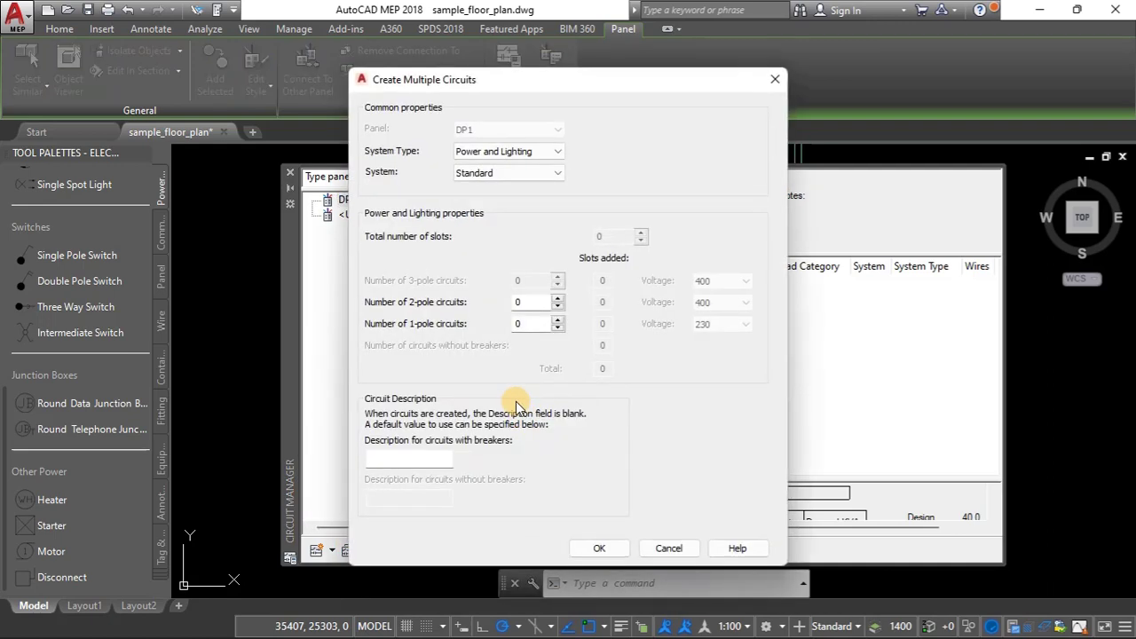
Keep the Standard system and Power and Lighting type, and set 1-pole circuits to 10.
left_click(552, 173)
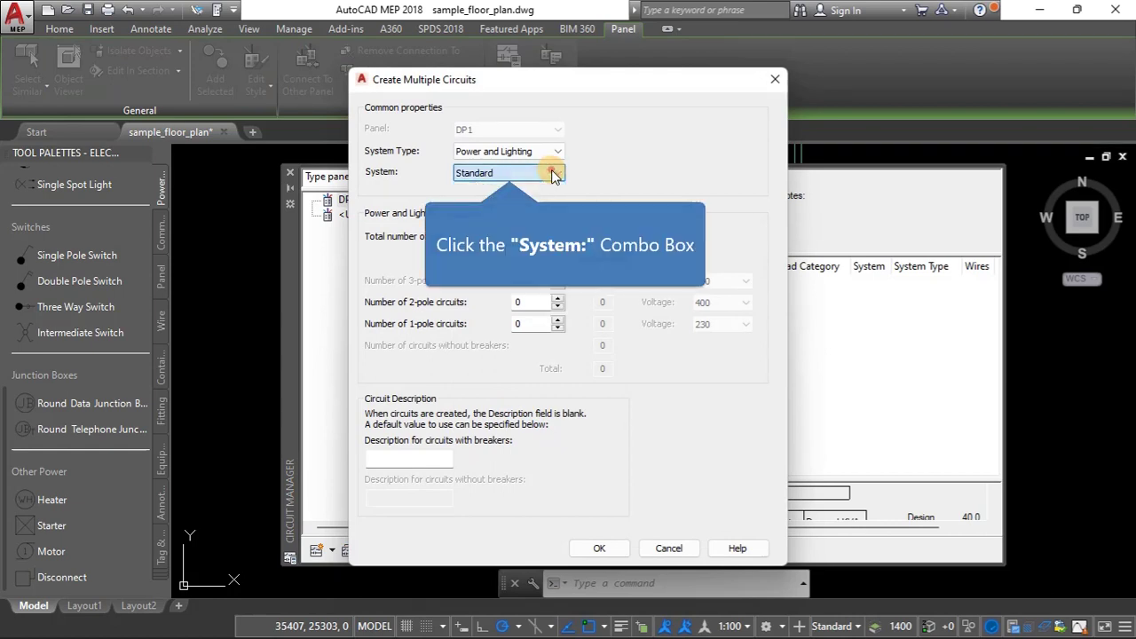
left_click(554, 175)
left_click(532, 153)
left_click(552, 152)
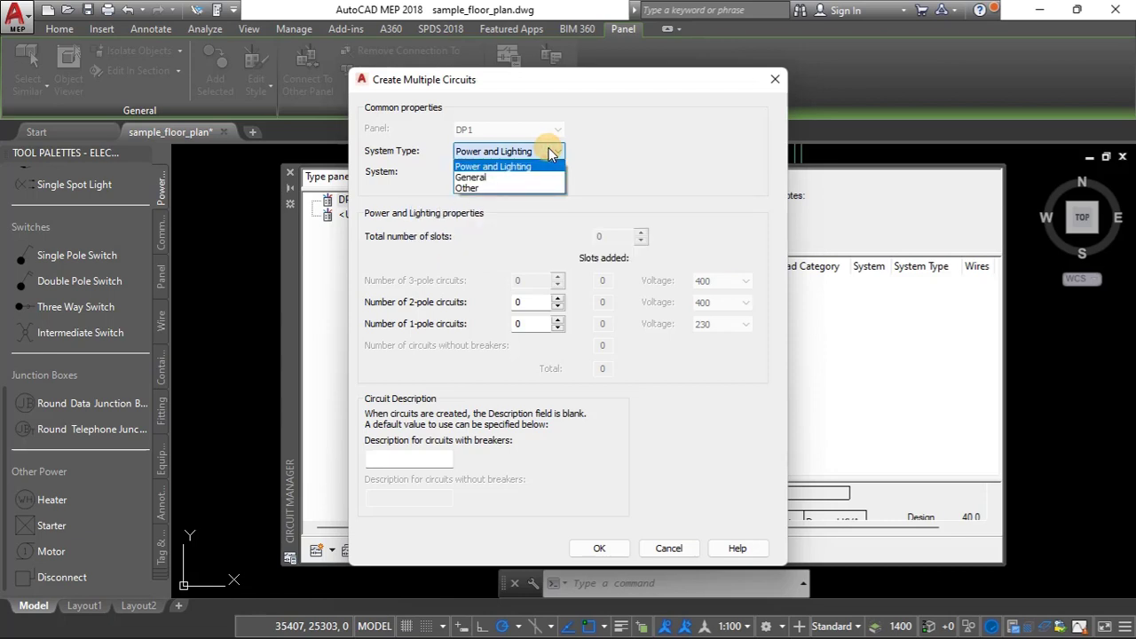
left_click(551, 154)
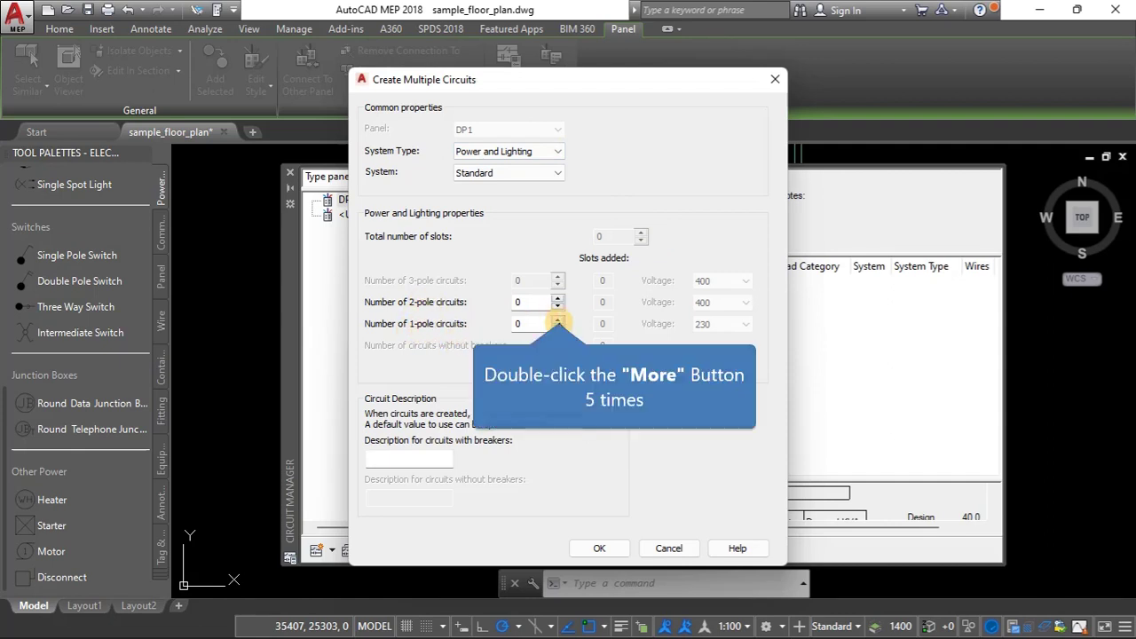
left_click(558, 319)
left_click(555, 318)
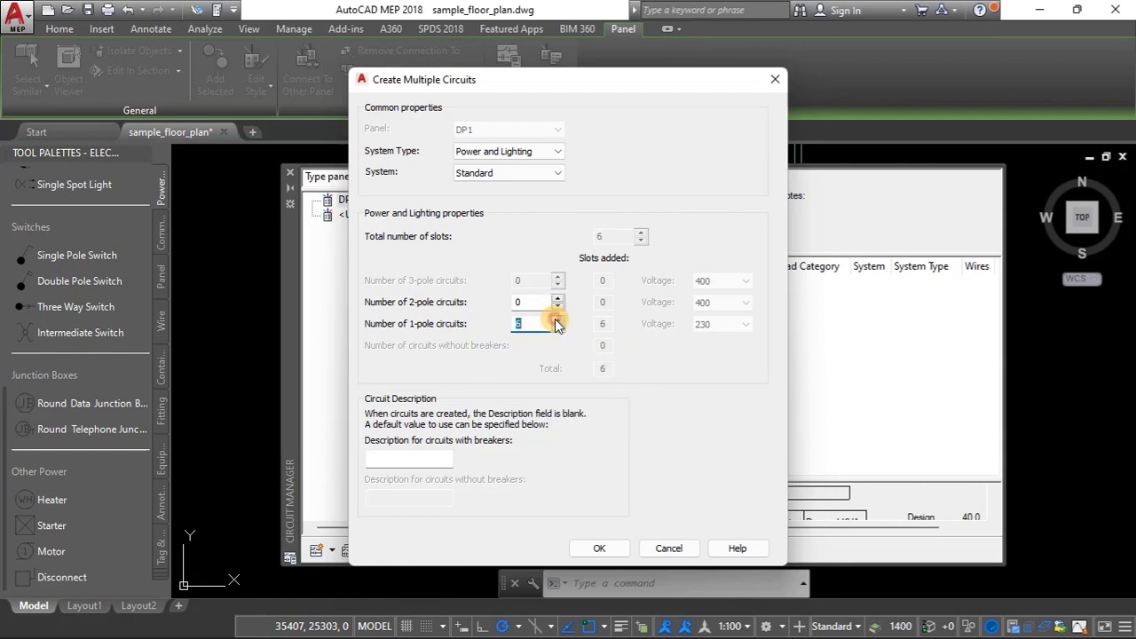
left_click(556, 318)
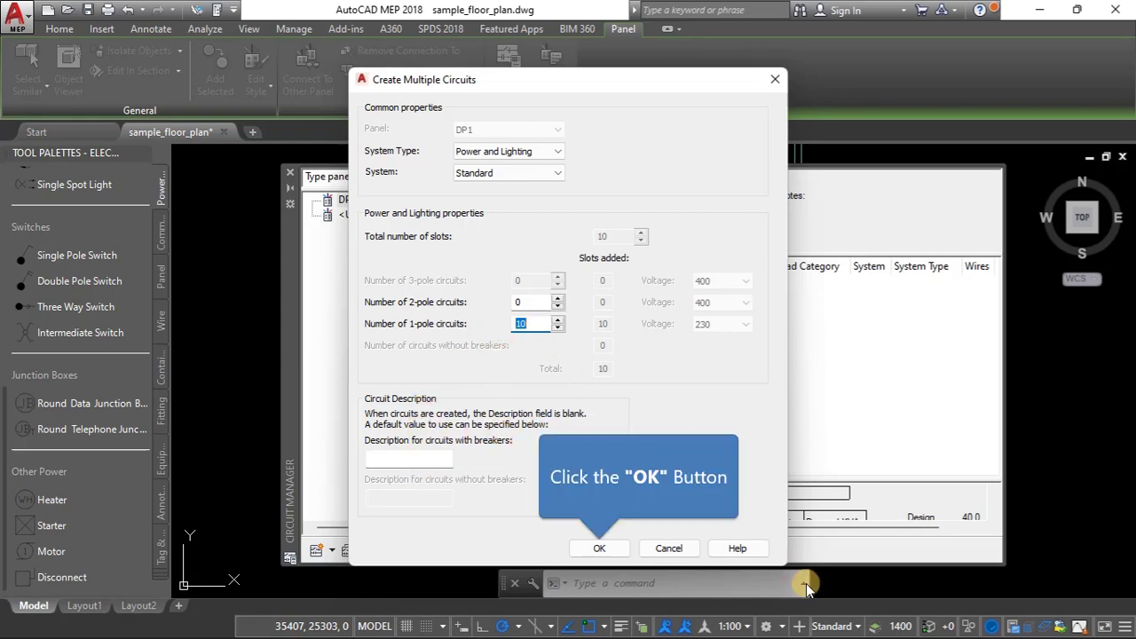
Confirm the ten circuits and place a new project database in Desktop\DEE1205\22_23.
left_click(599, 548)
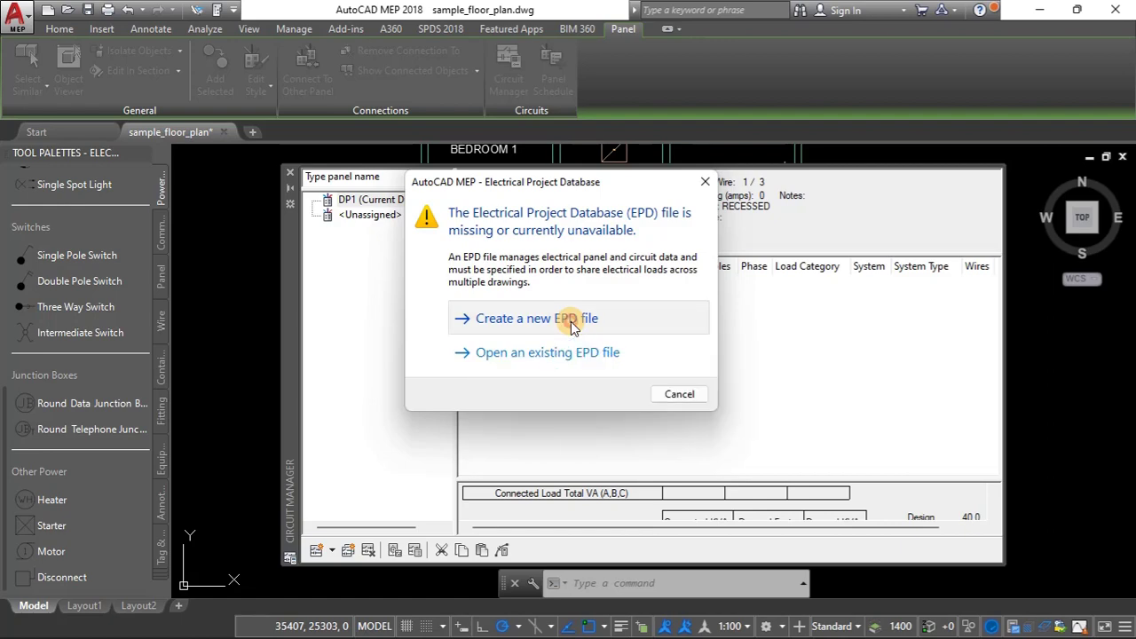
left_click(570, 321)
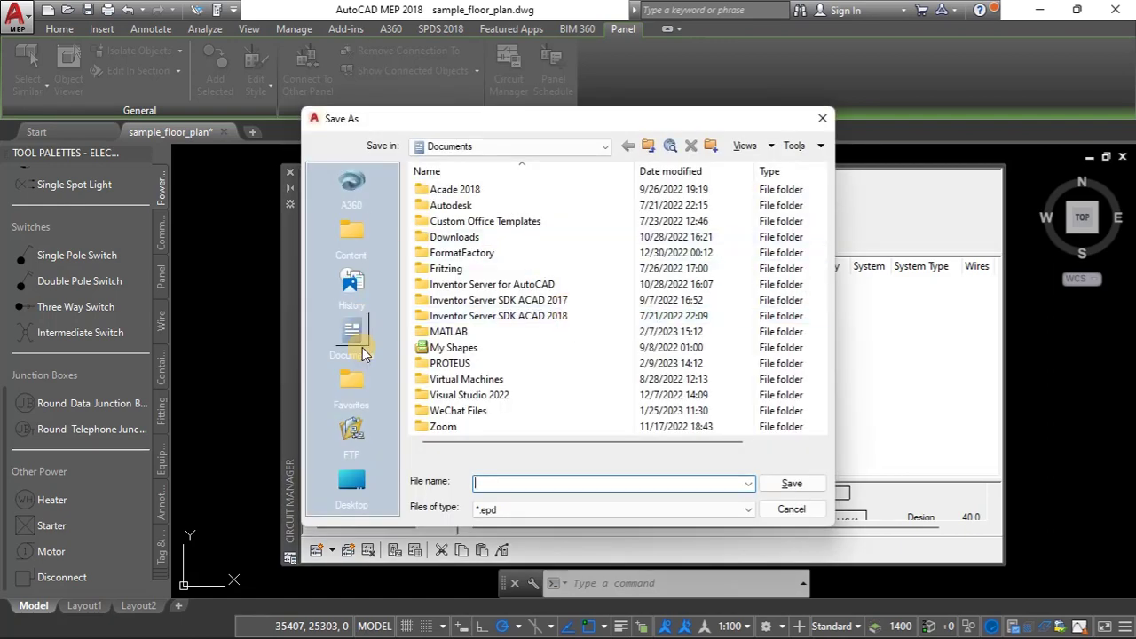
left_click(351, 482)
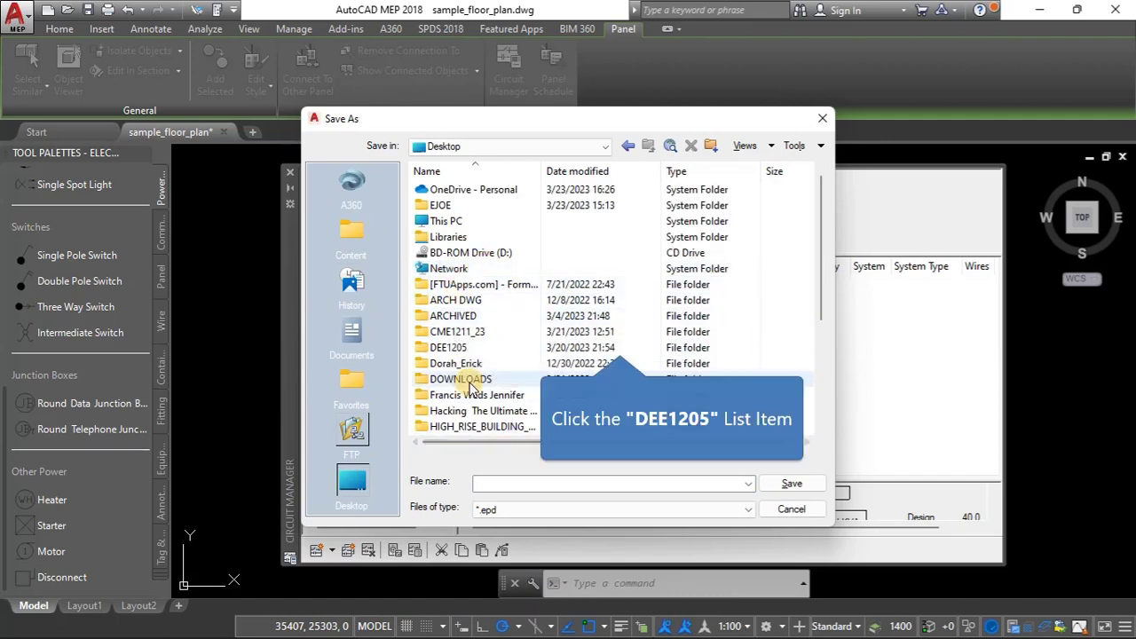
left_click(480, 352)
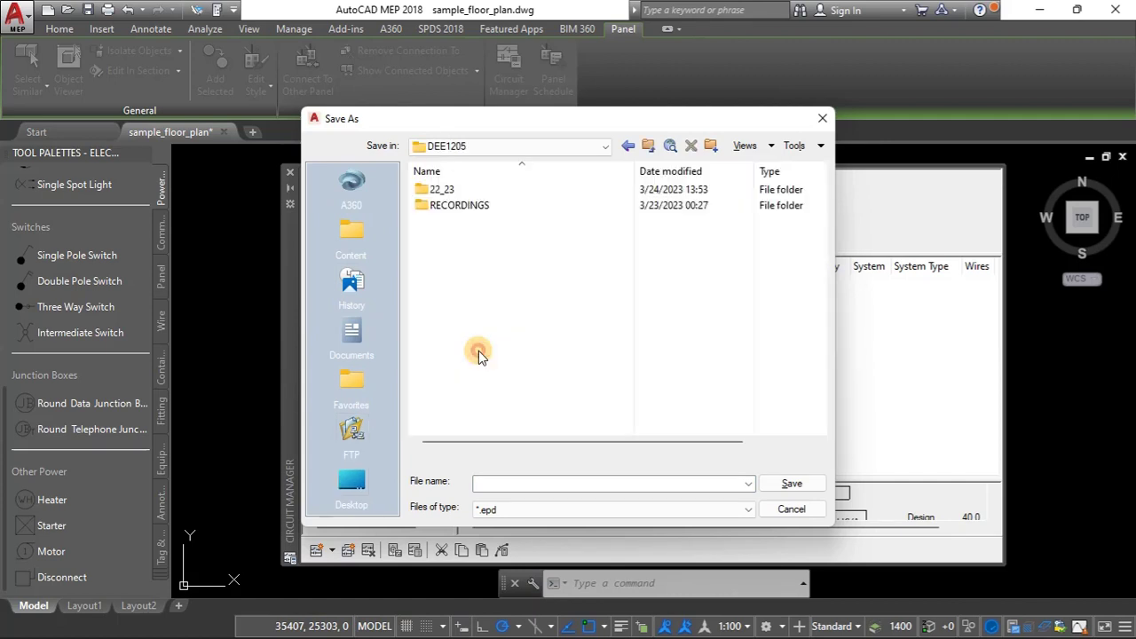
double_click(479, 351)
double_click(463, 188)
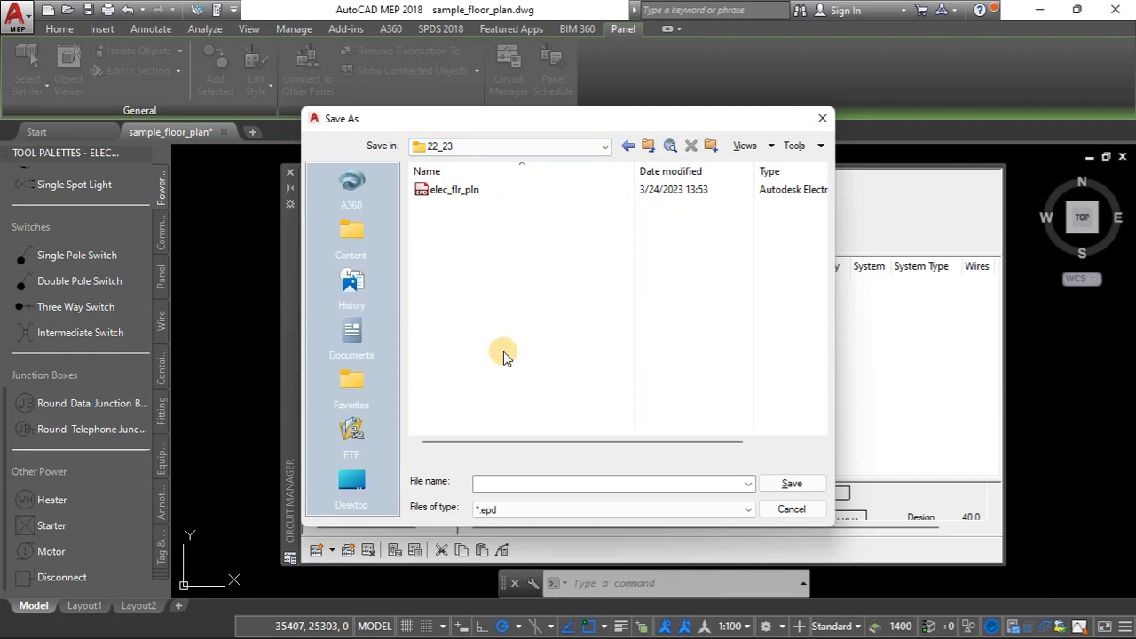
Save the new electrical project database as sample_flr_pln.
left_click(525, 483)
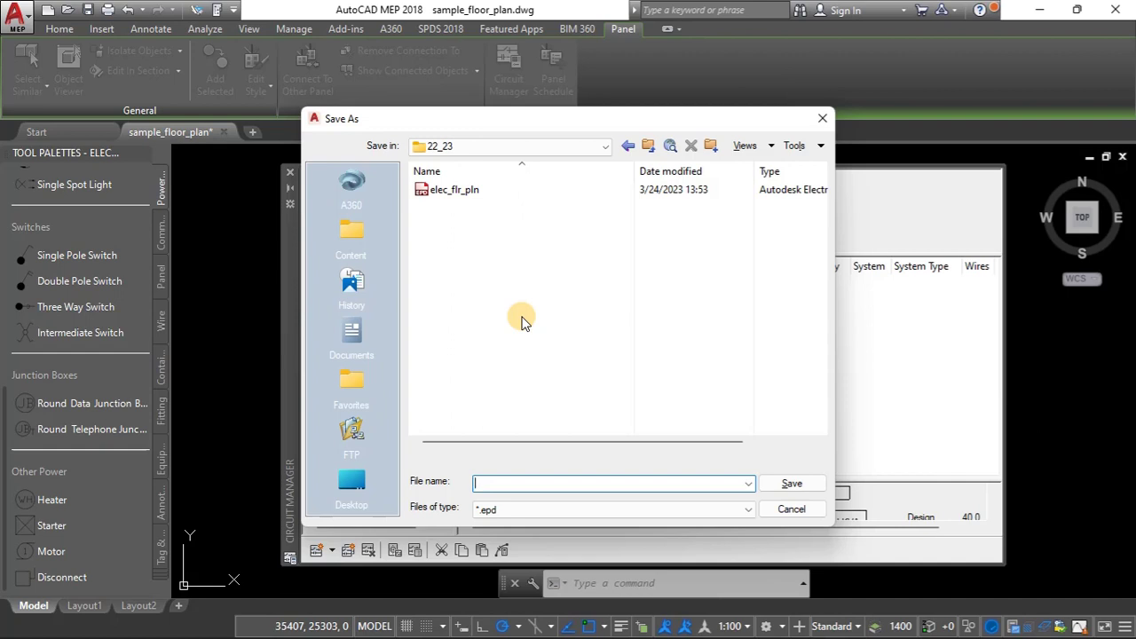
type("sa")
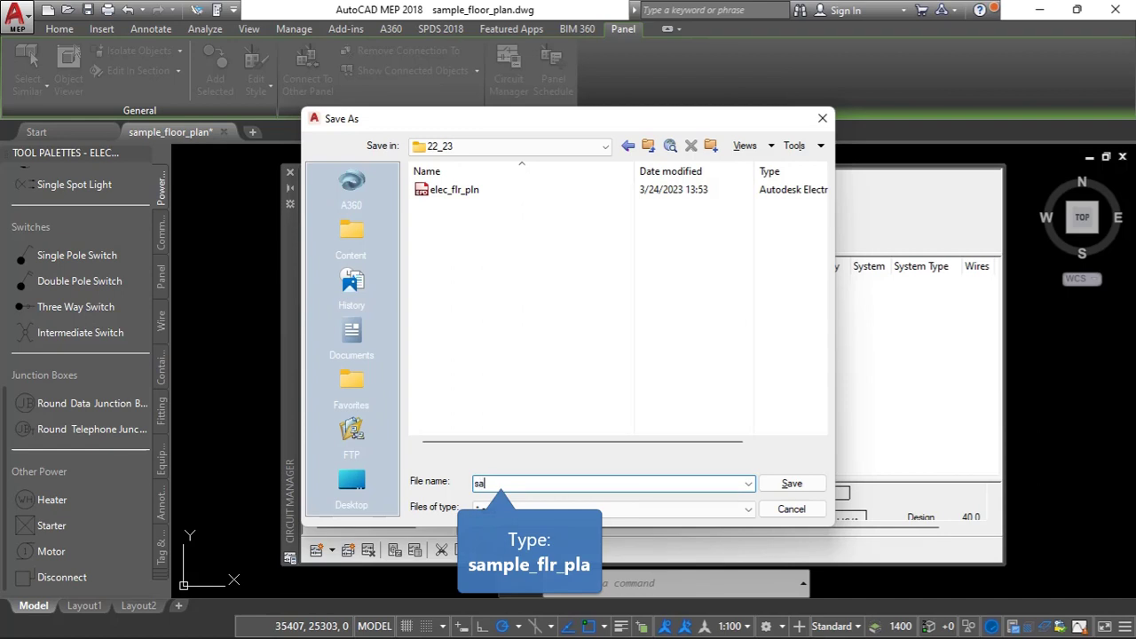
type("mple")
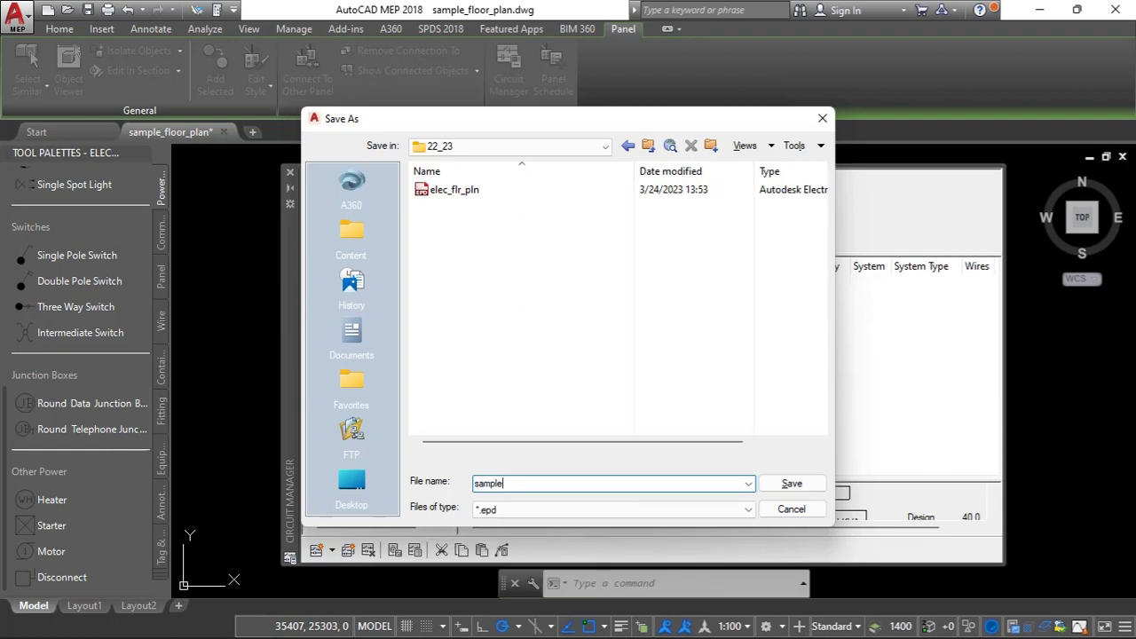
type("_flr_pla")
key("BackSpace")
type("n")
key("Return")
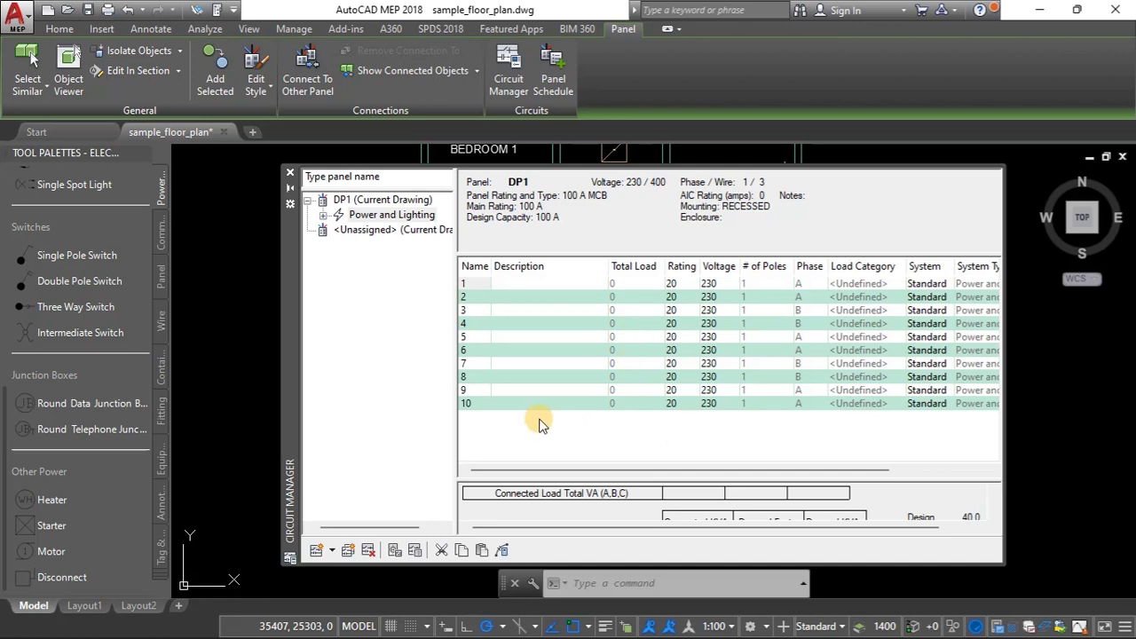
Rename circuit 1 to DP1_1 and copy the DP1_ prefix.
left_click(463, 284)
double_click(462, 283)
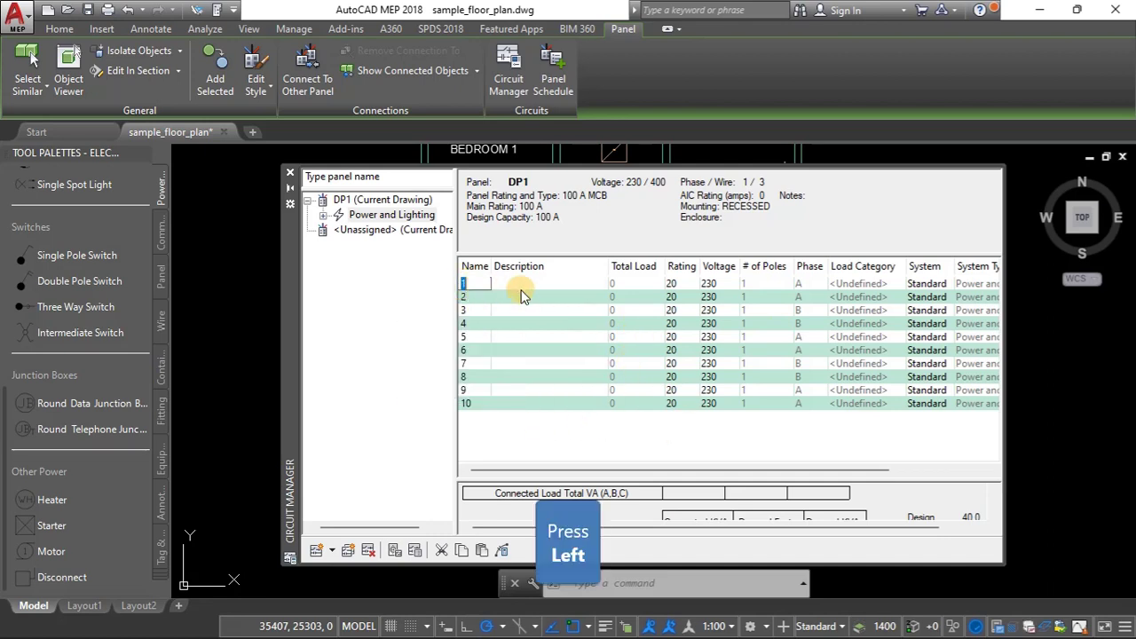
key("Left")
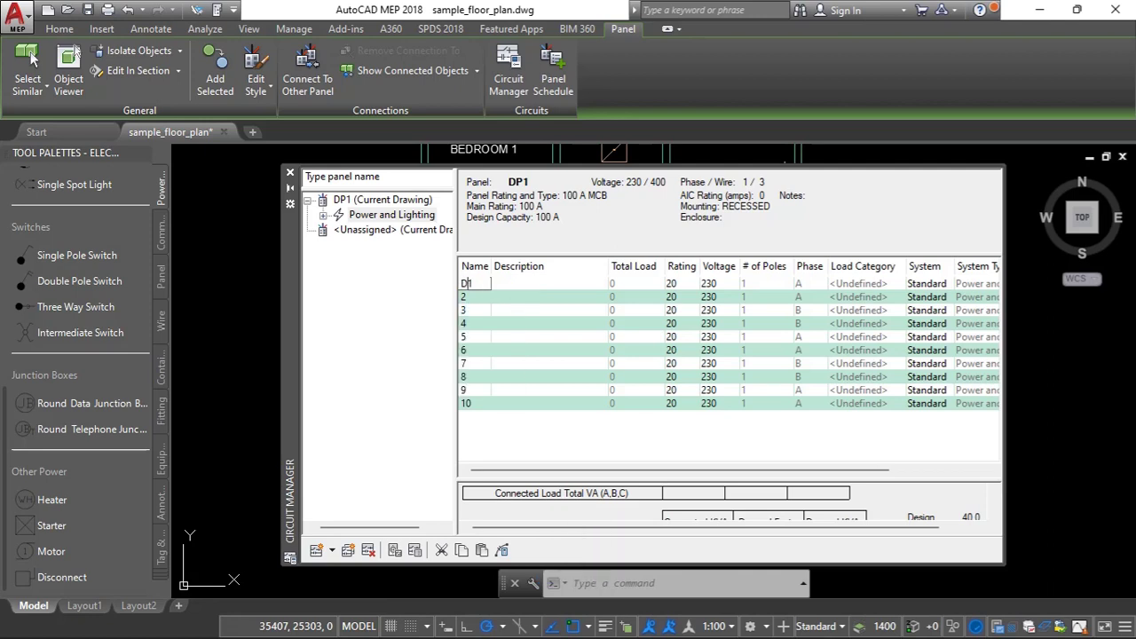
type("DP1_")
key("shift+Left")
key("shift+Left")
key("shift+Left")
key("shift+Left")
key("ctrl+c")
Rename circuits 2 to 4 as DP1_2, DP1_3 and DP1_4.
left_click(479, 298)
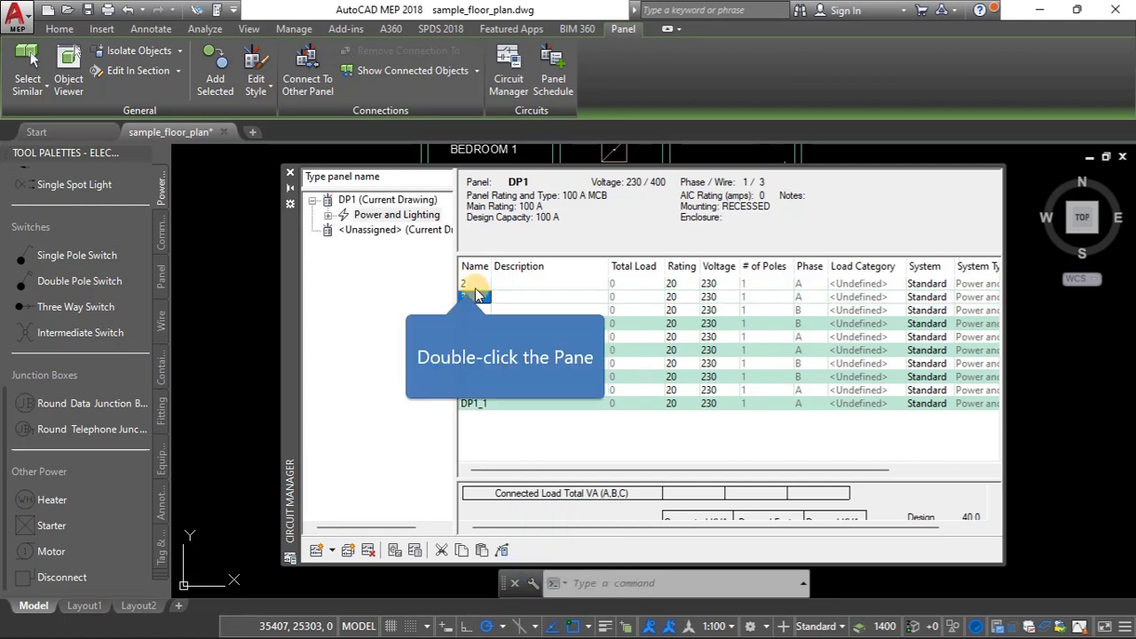
double_click(472, 290)
left_click(465, 284)
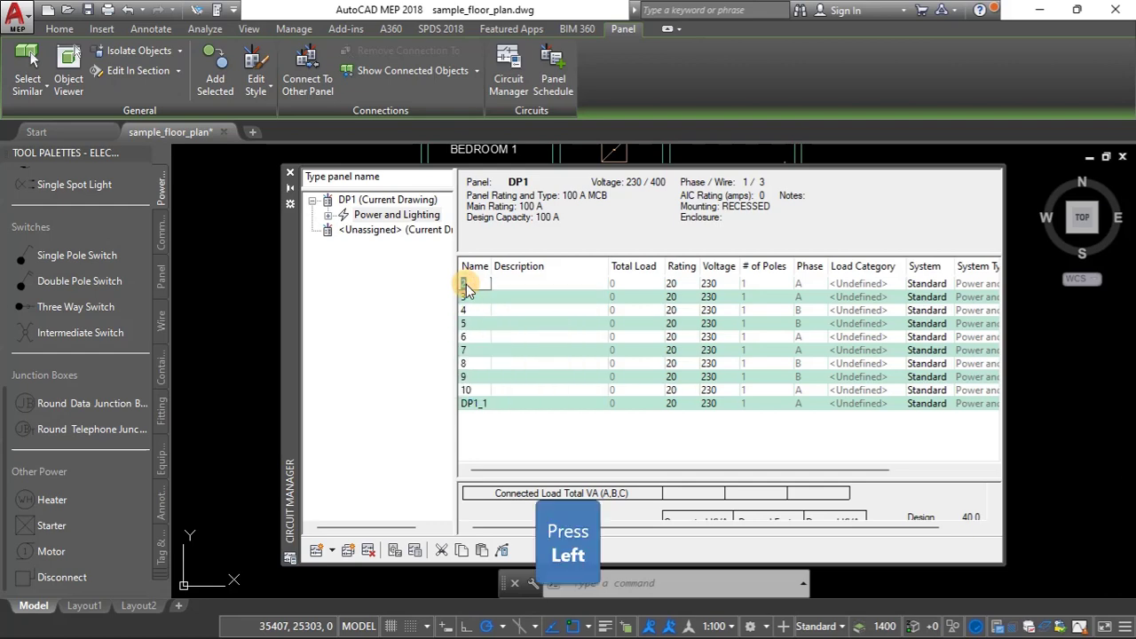
key("Left")
key("ctrl+v")
key("Return")
key("Left")
key("ctrl+v")
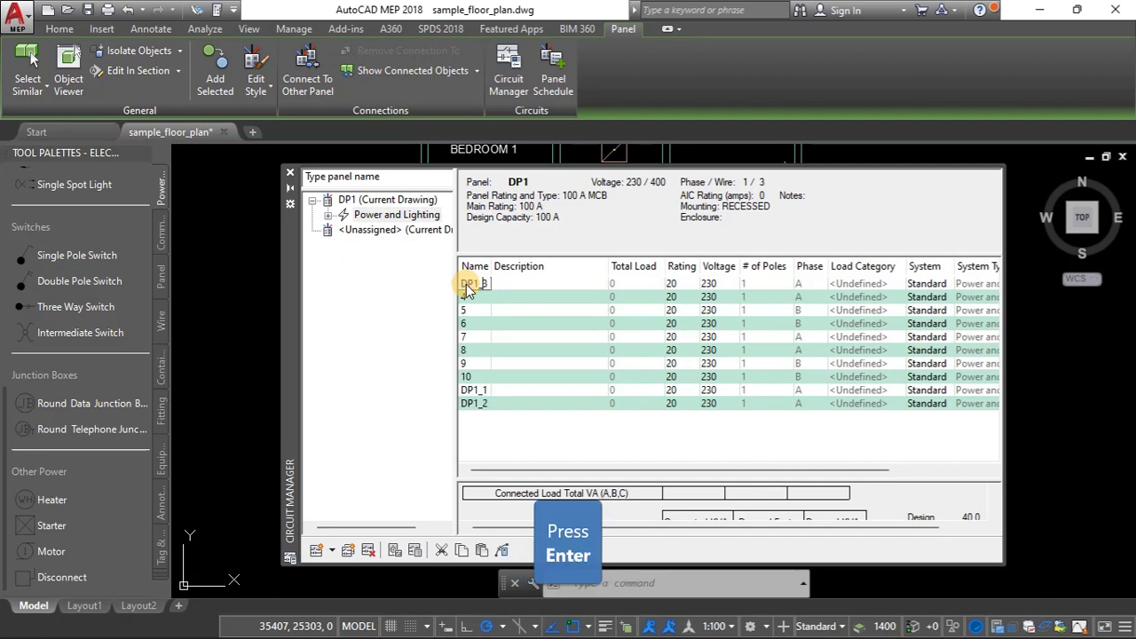
key("Return")
double_click(465, 286)
key("Left")
key("ctrl+v")
key("Return")
Rename circuits 5 to 8 as DP1_5 through DP1_8.
key("Left")
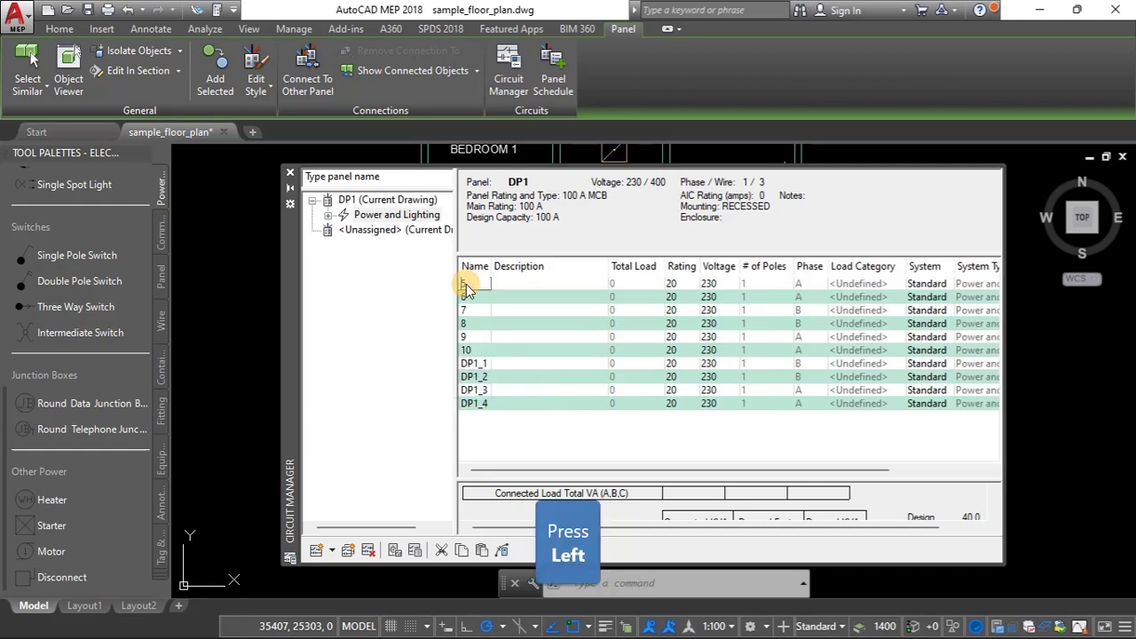
key("ctrl+v")
key("Return")
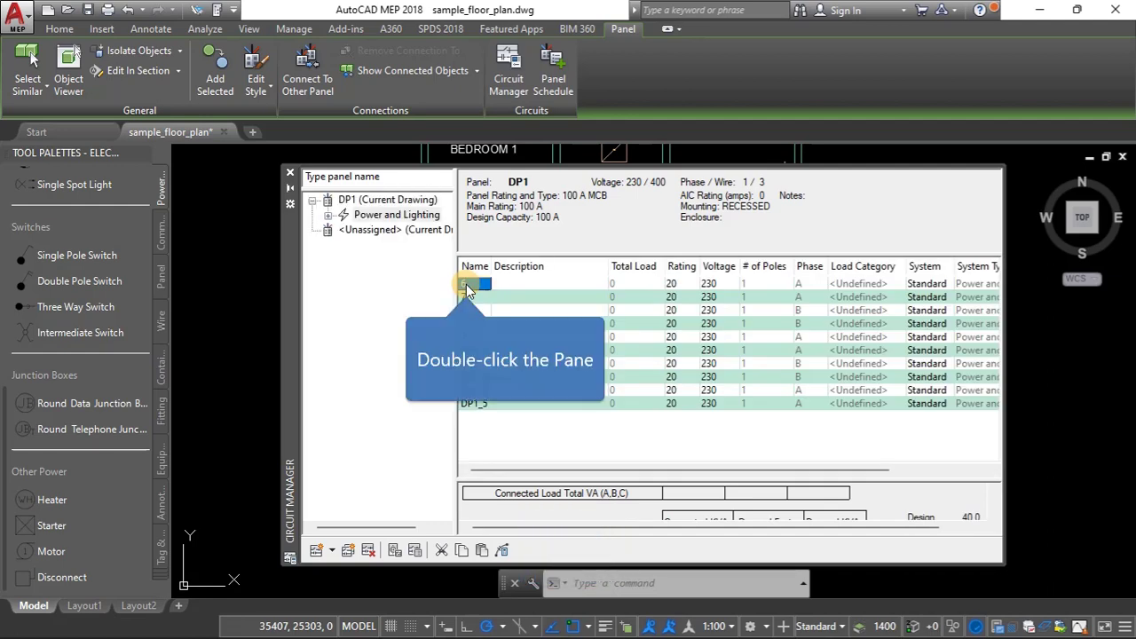
key("Left")
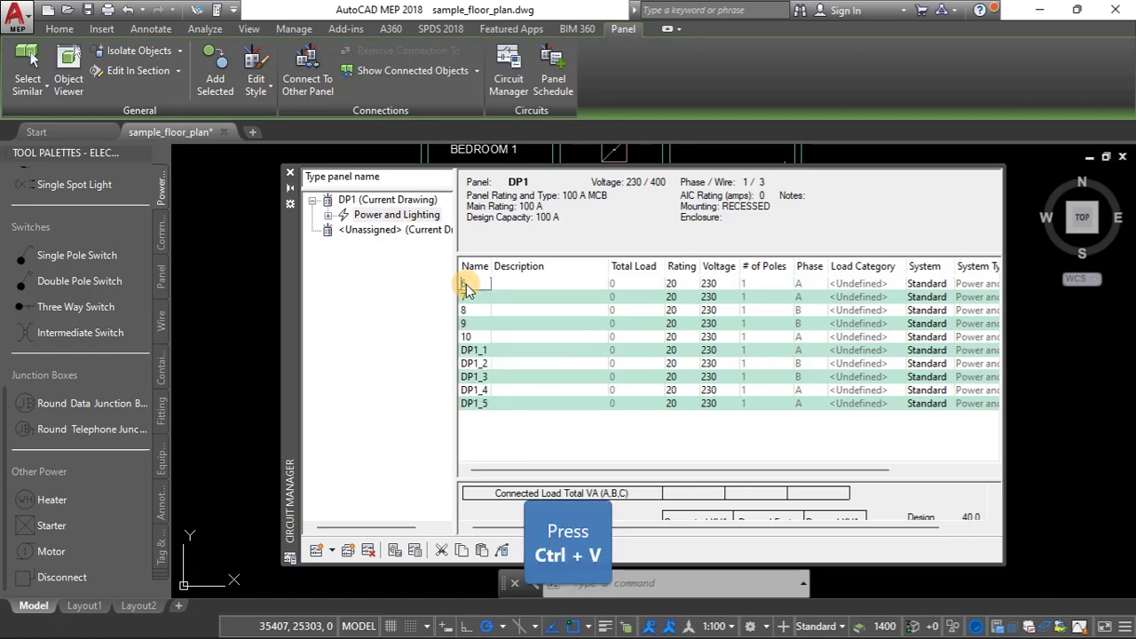
key("ctrl+v")
key("Return")
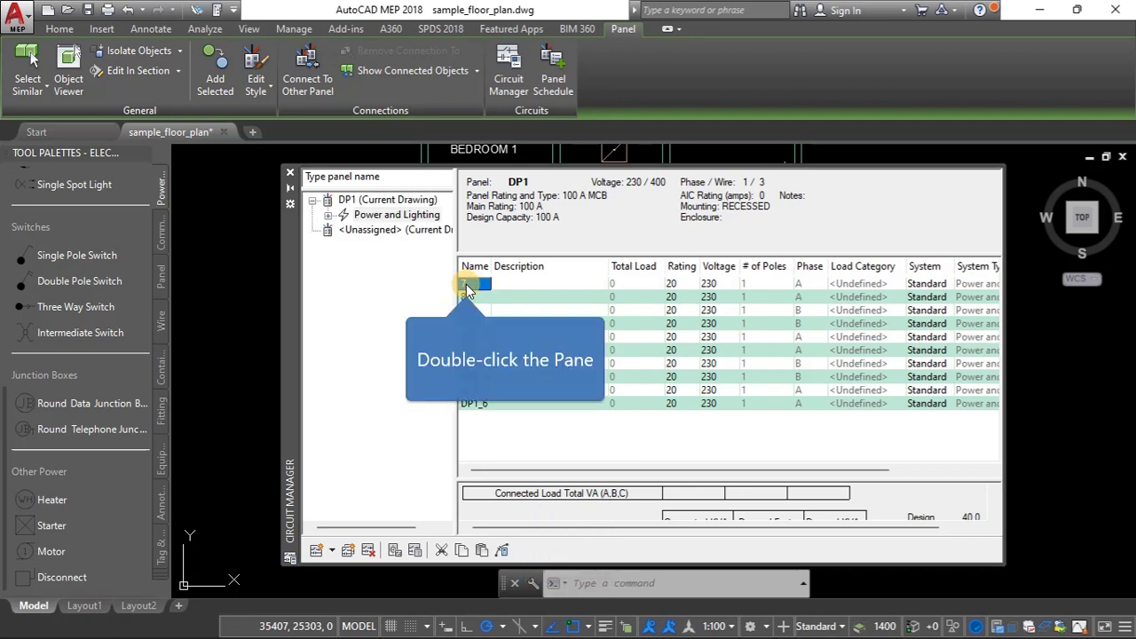
key("Left")
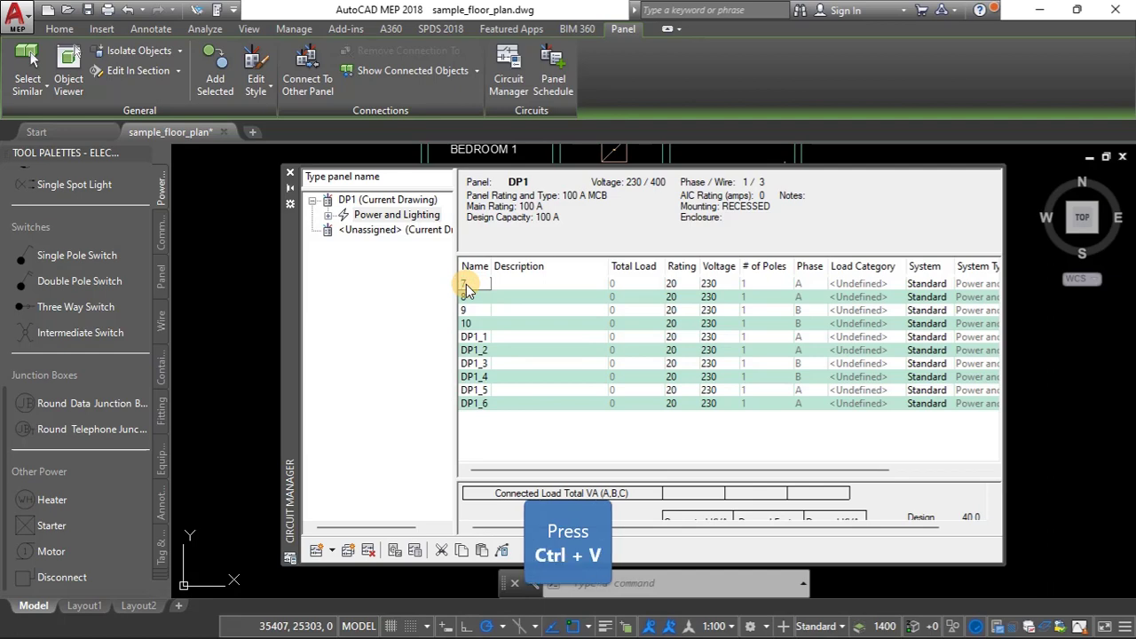
key("ctrl+v")
key("Return")
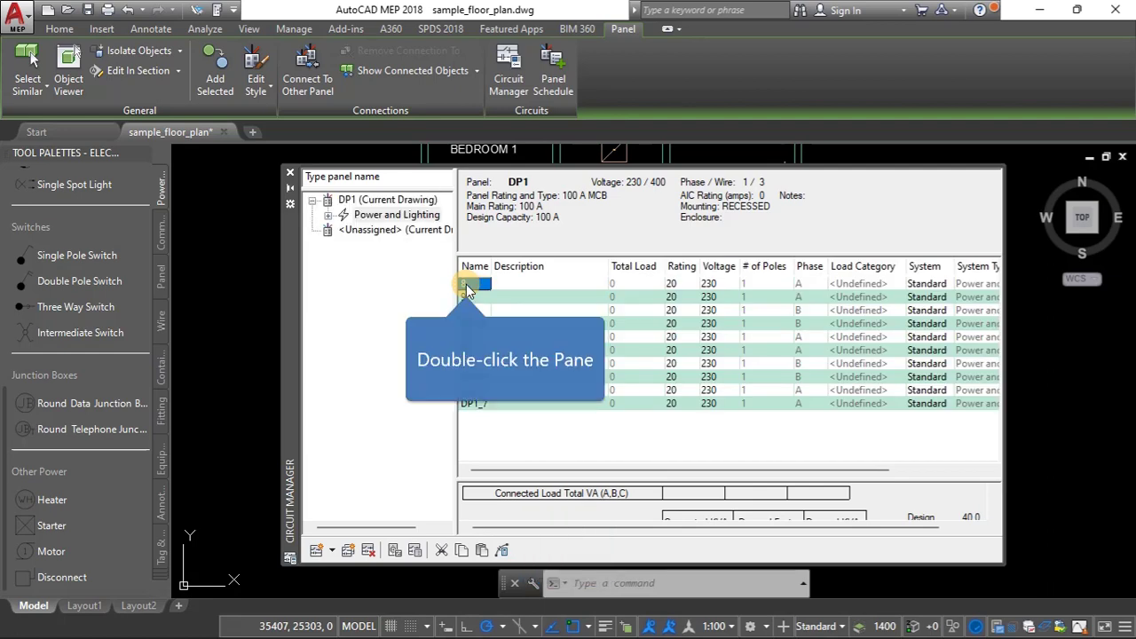
key("Left")
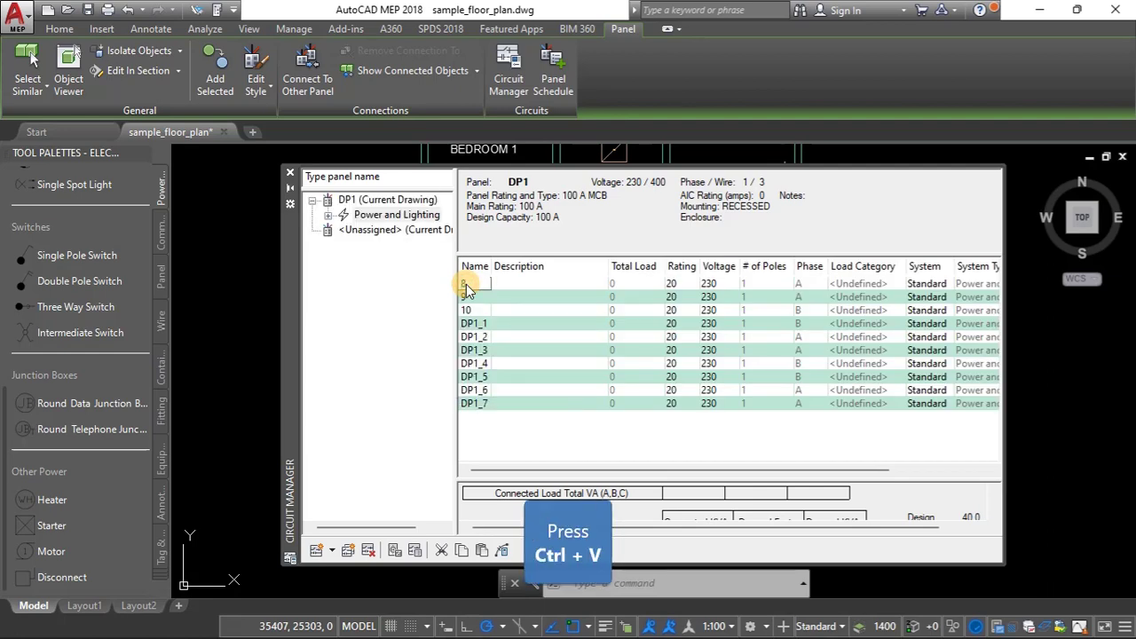
key("ctrl+v")
key("Return")
Rename circuits 9 and 10 as DP1_9 and DP1_10, then widen the Name column.
double_click(466, 284)
key("Left")
key("ctrl+v")
key("Return")
double_click(466, 284)
key("Left")
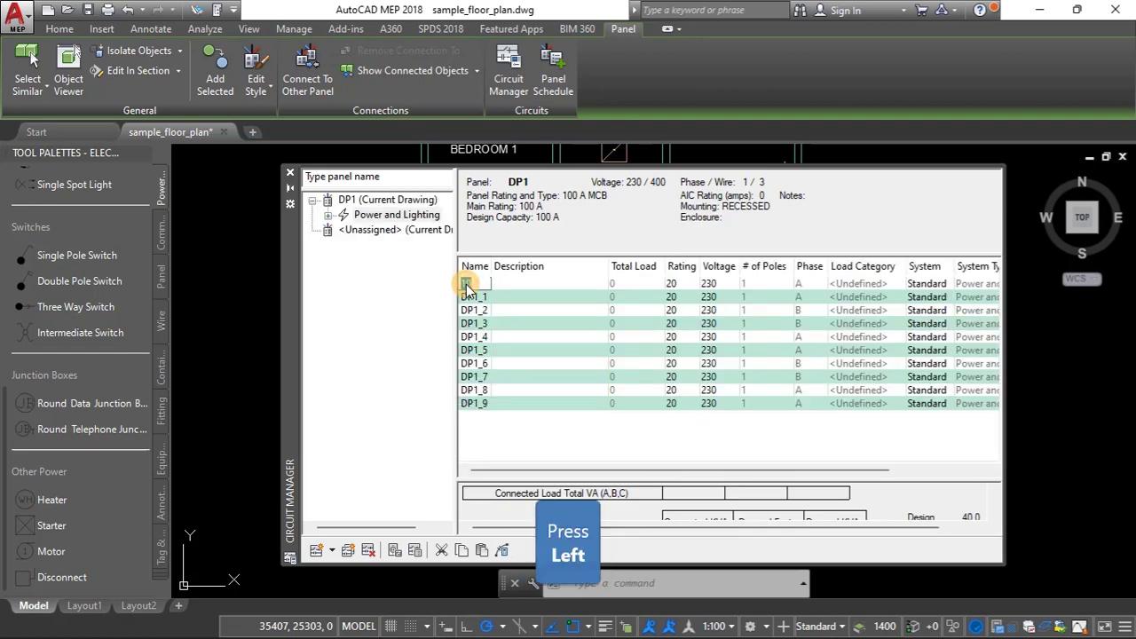
key("Left")
key("ctrl+v")
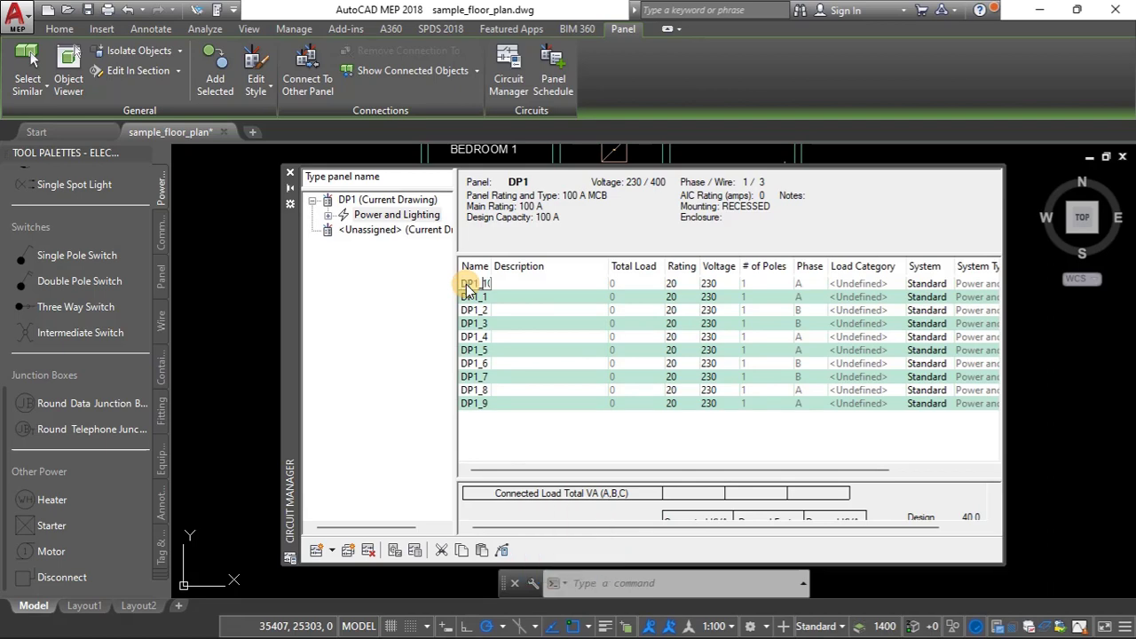
key("Return")
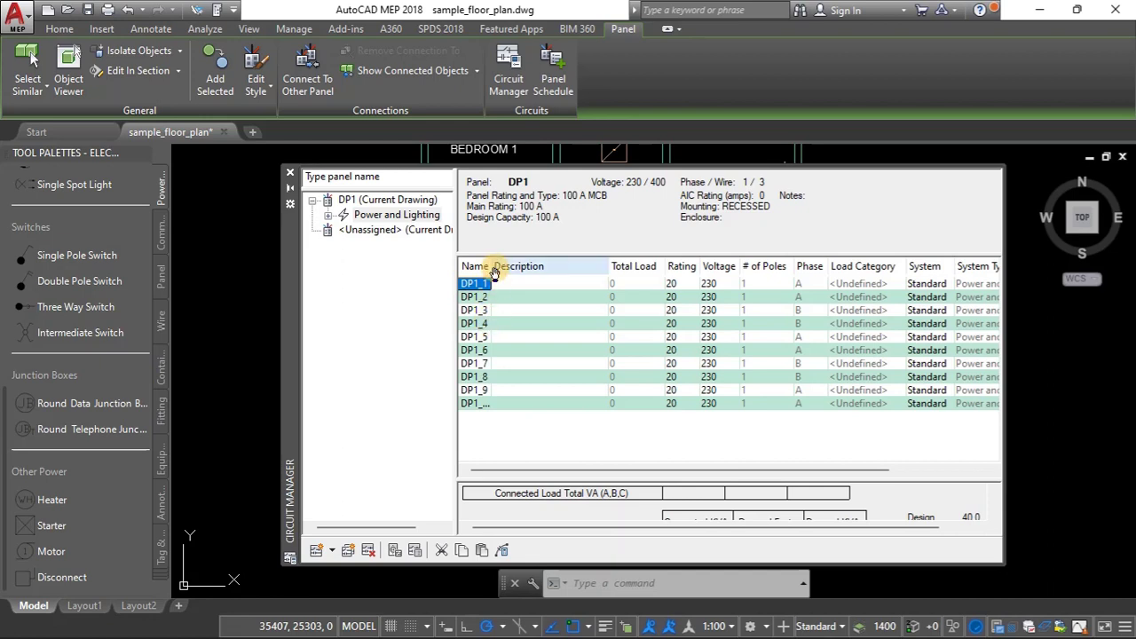
left_click_drag(489, 267, 501, 266)
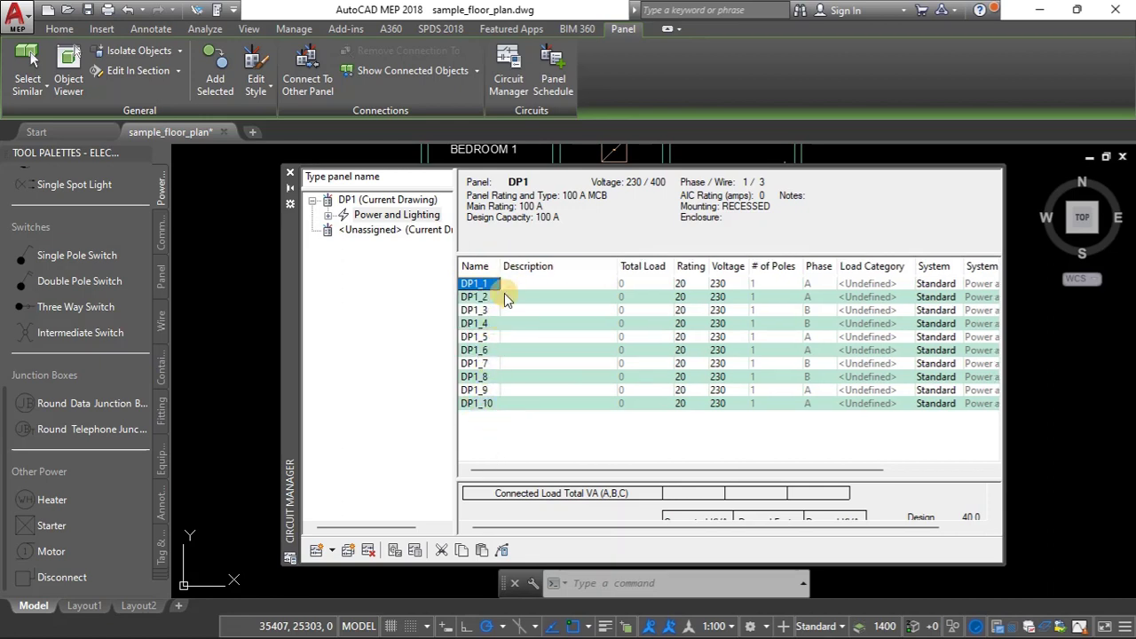
Describe DP1_1 as COOKER UNIT and DP1_2 as FRIDGE/ BLENDER.
left_click(475, 285)
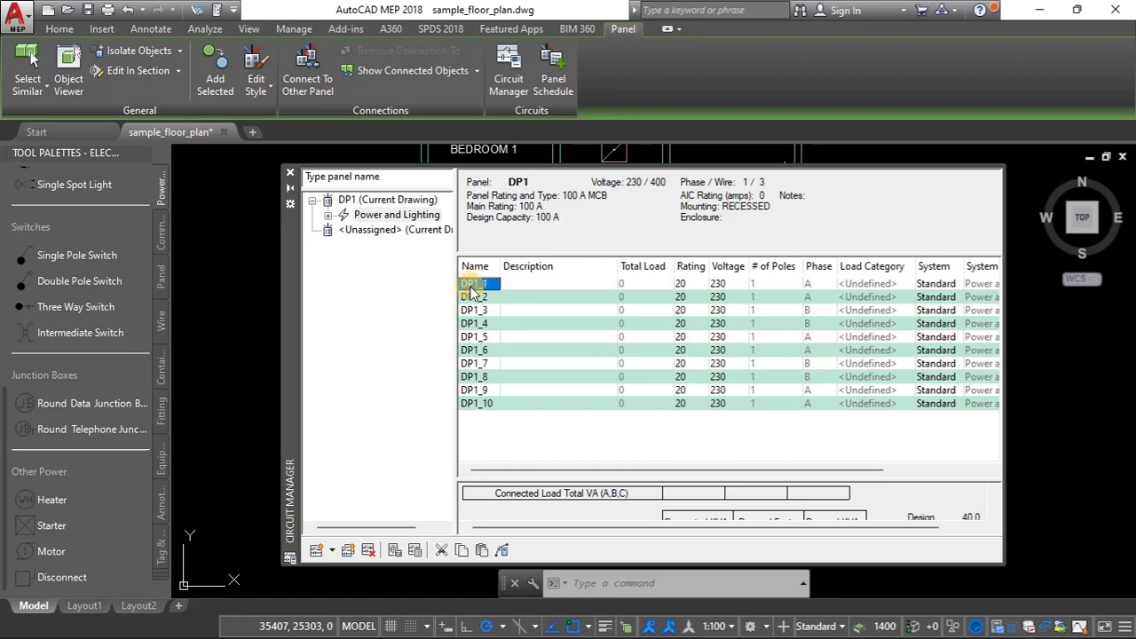
left_click(539, 286)
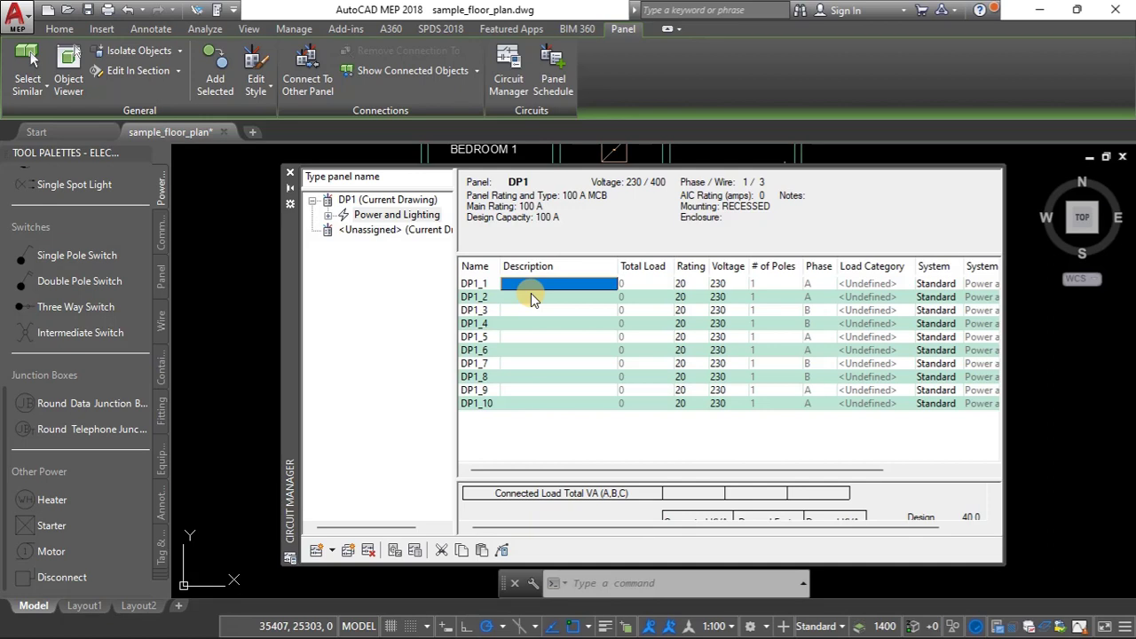
double_click(544, 288)
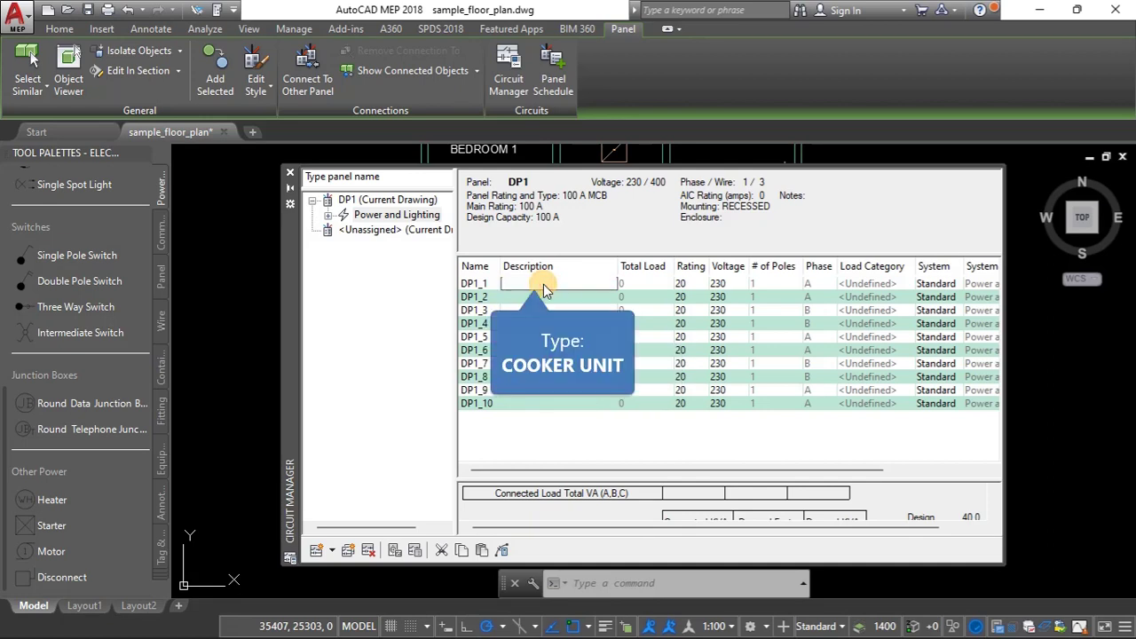
type("COOKER")
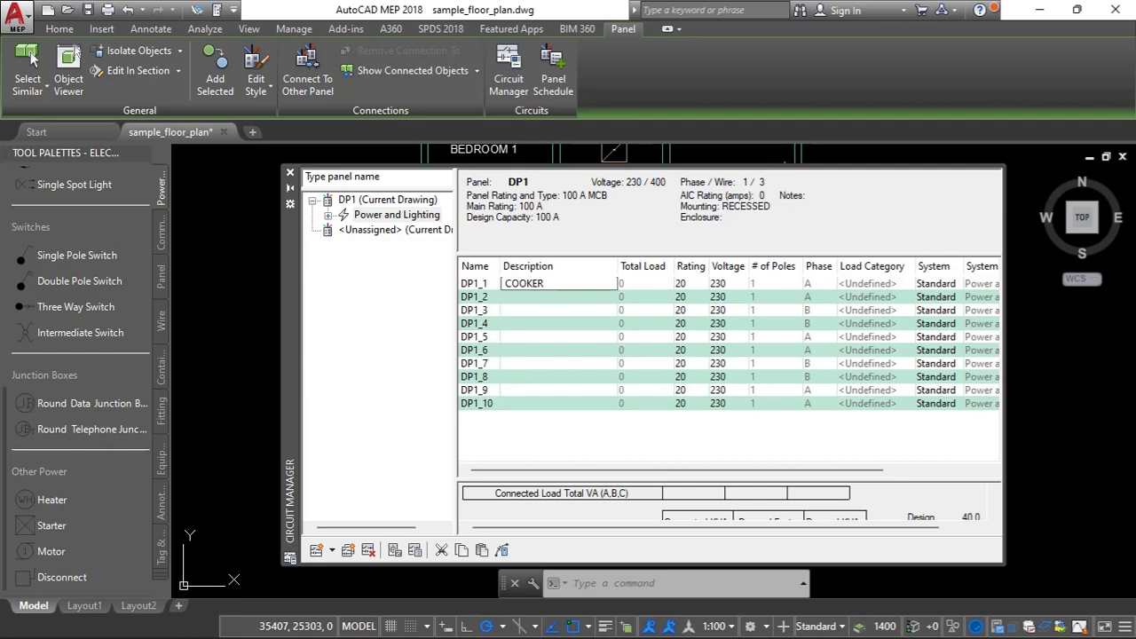
type(" UNIT")
left_click(545, 299)
double_click(544, 298)
type("FRI")
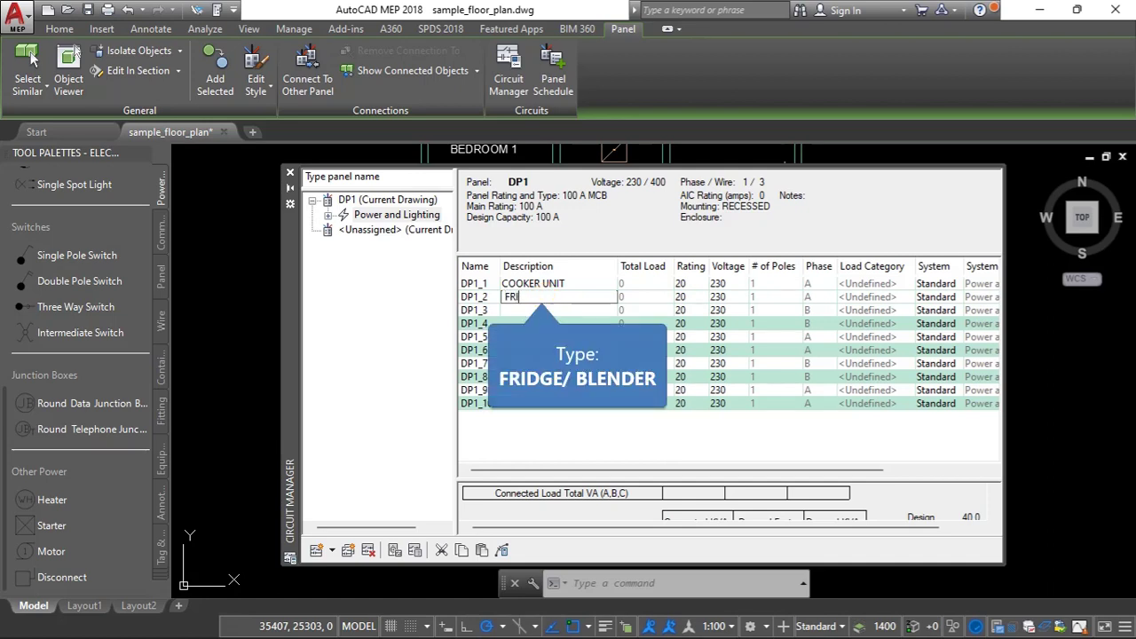
type("DGE/ BLENDER")
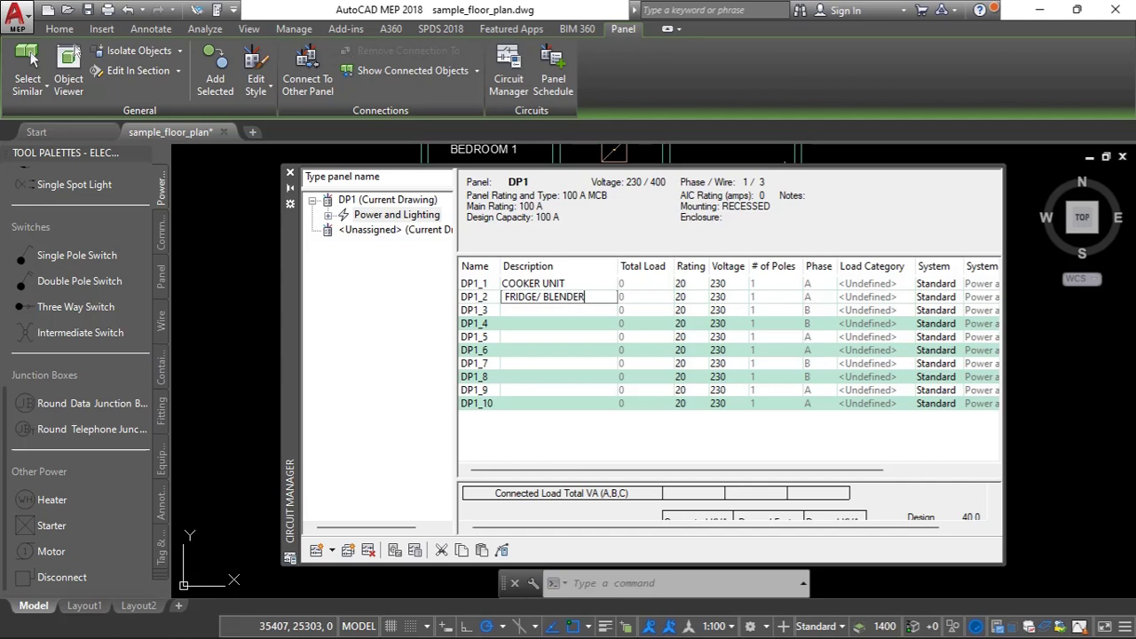
Describe DP1_3 as KITCHEN/ LIVING RM and DP1_4 as MASTER BEDROOM.
left_click(543, 310)
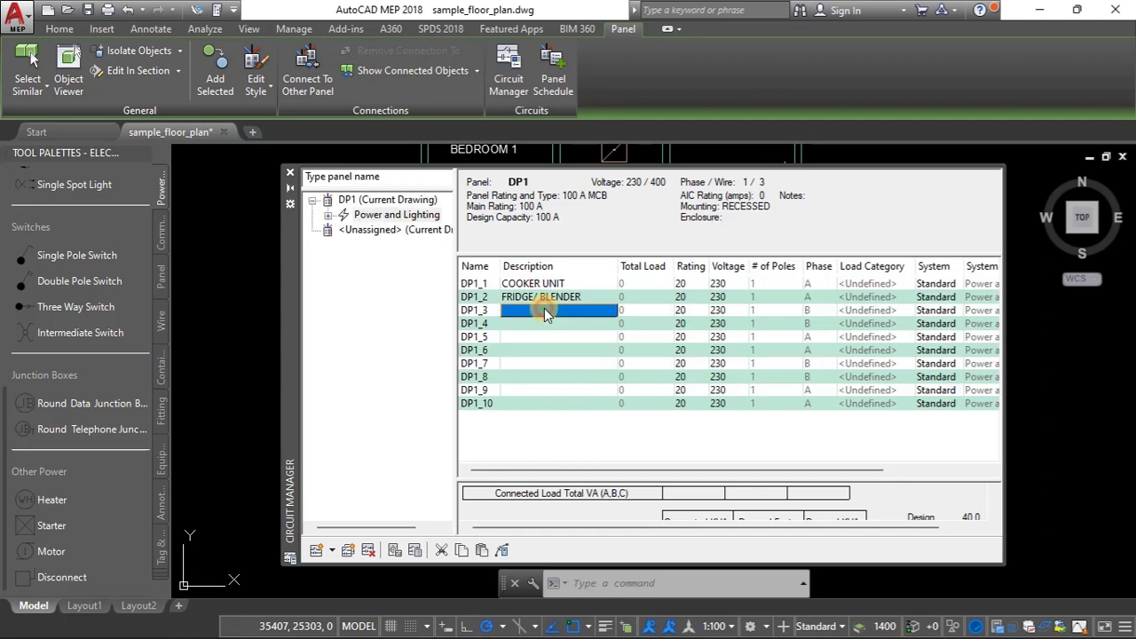
double_click(544, 310)
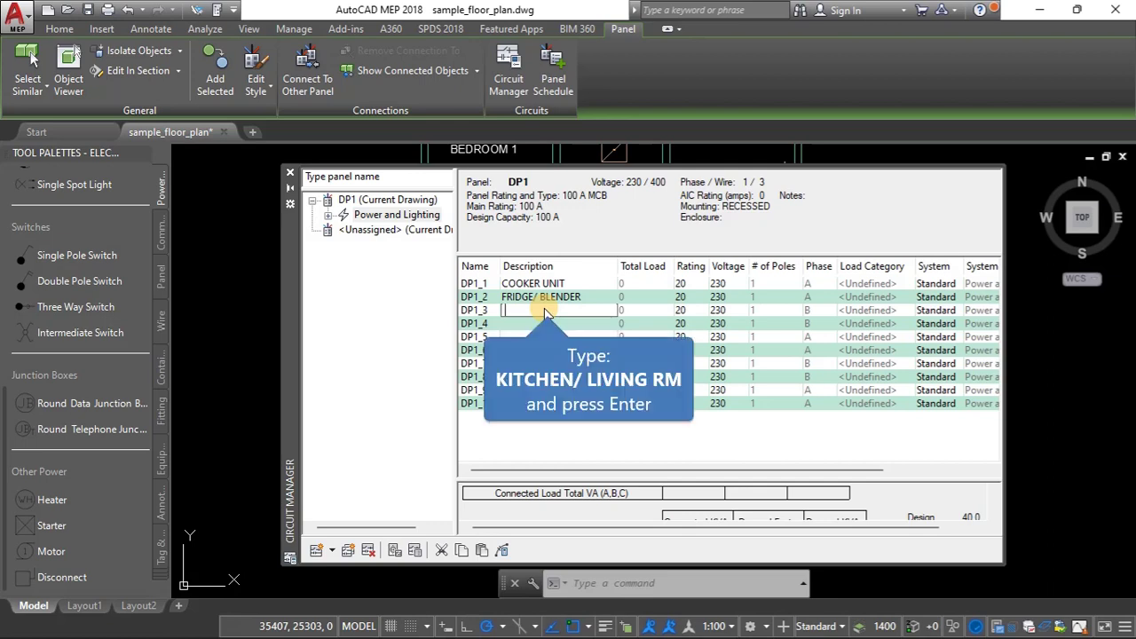
type("KITCHEN")
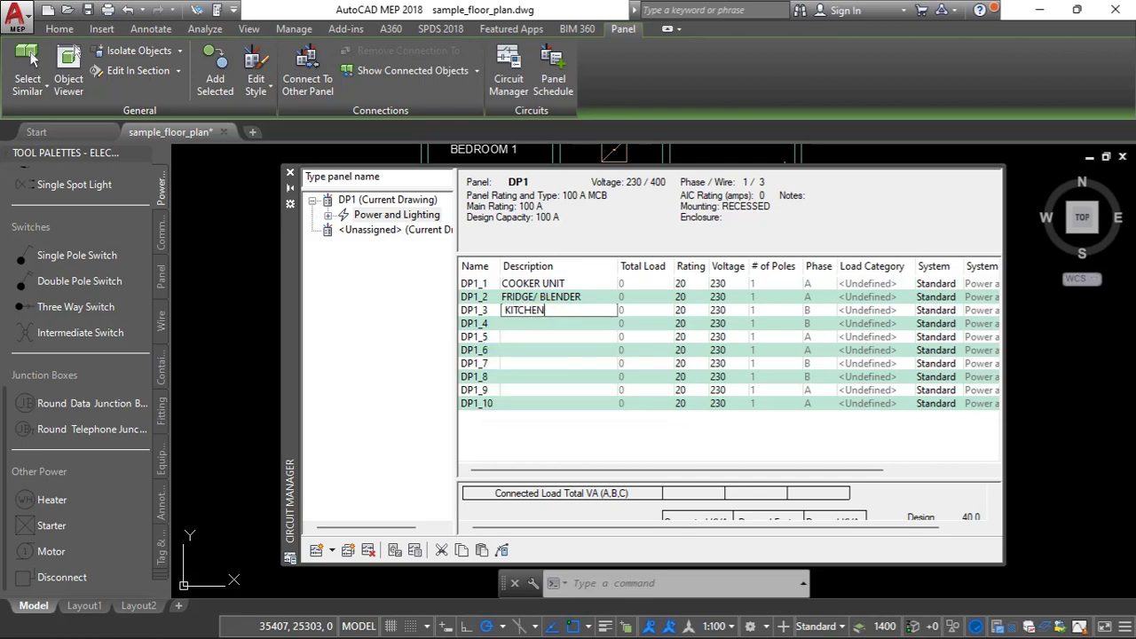
type("/ LIVING RM")
key("Return")
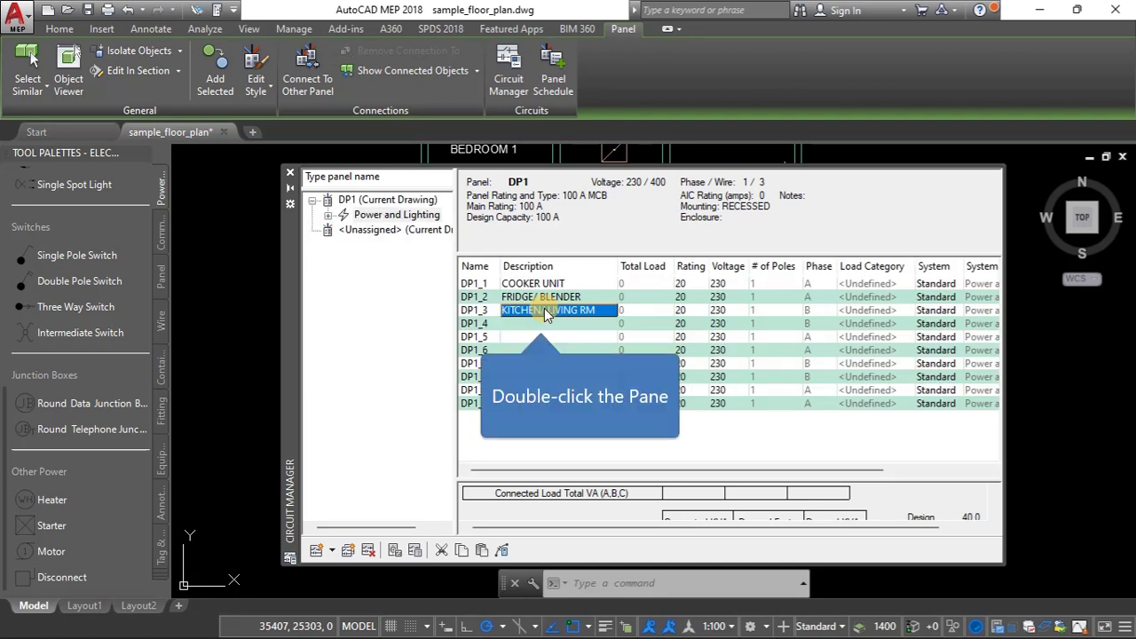
double_click(540, 323)
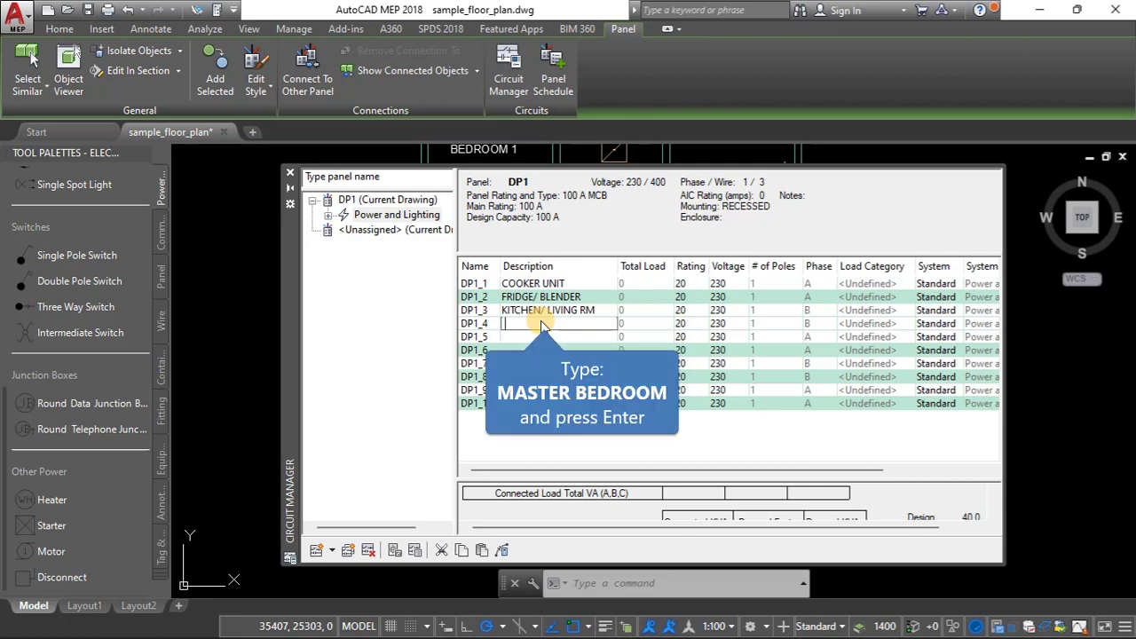
type("MASTER")
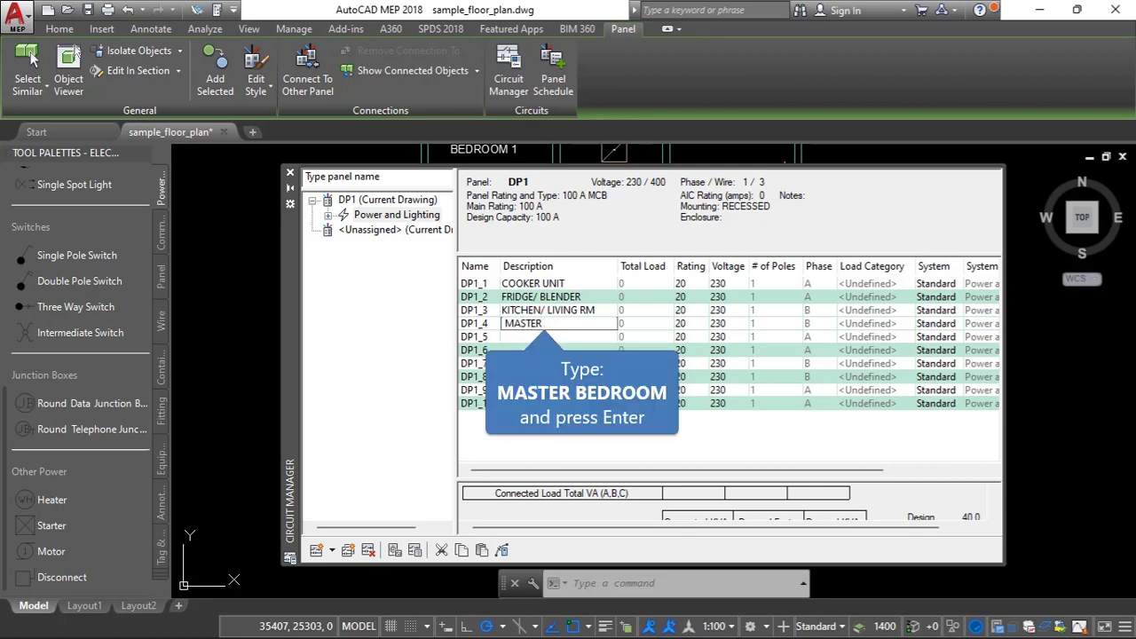
type(" BEDRO")
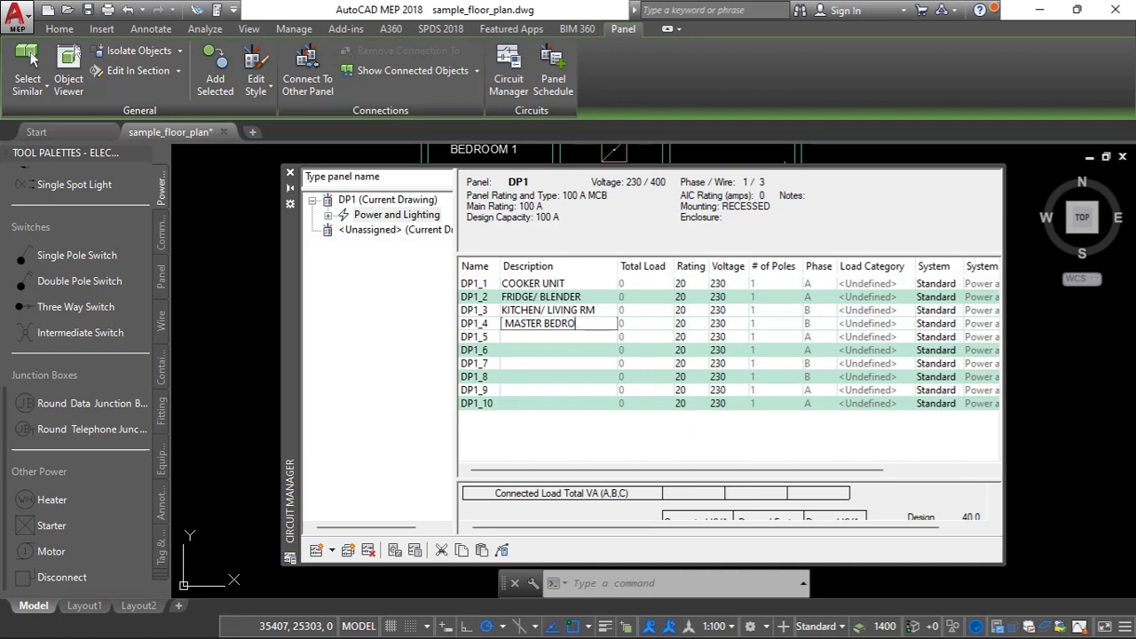
type("OM")
left_click(541, 330)
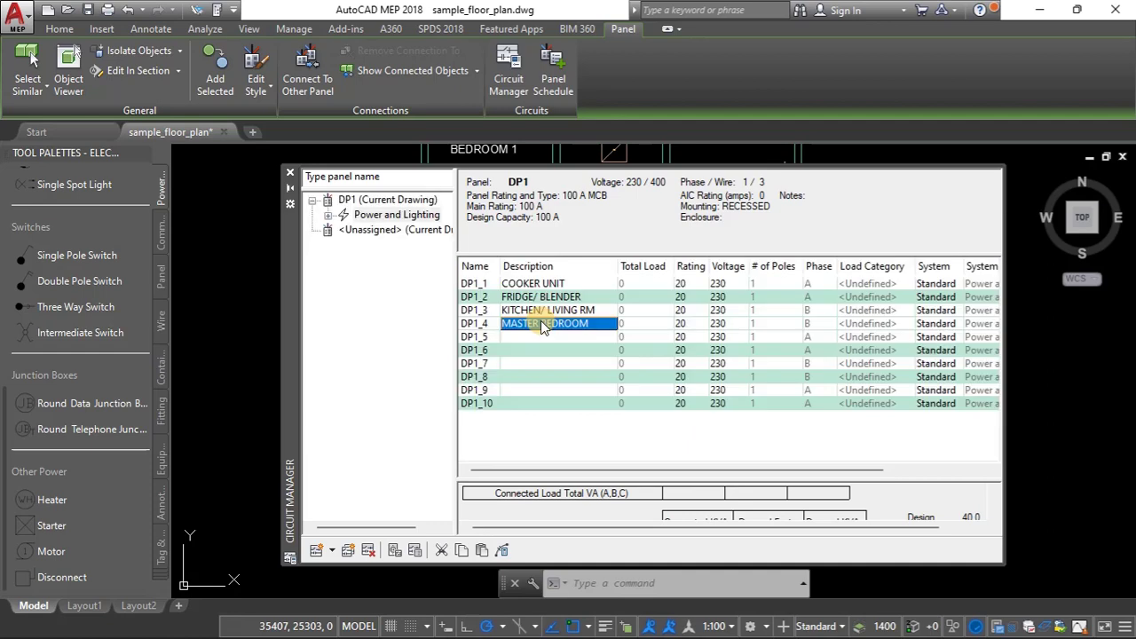
Describe DP1_5 as the master bathroom water heater, MASTER BATHRM WH.
double_click(540, 337)
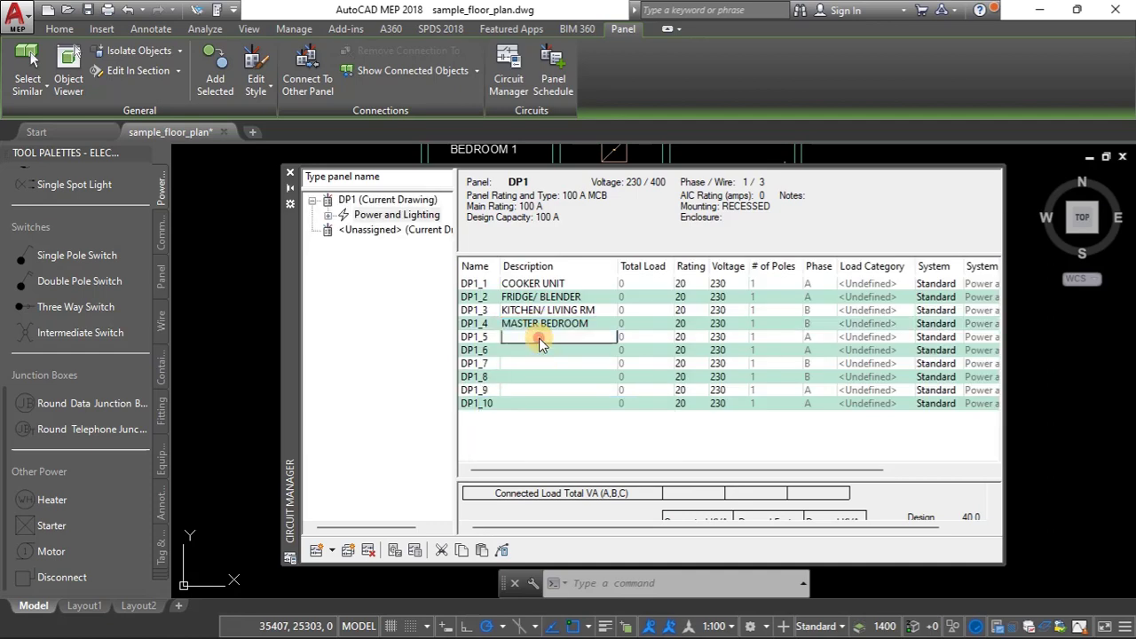
type("MASTER BED")
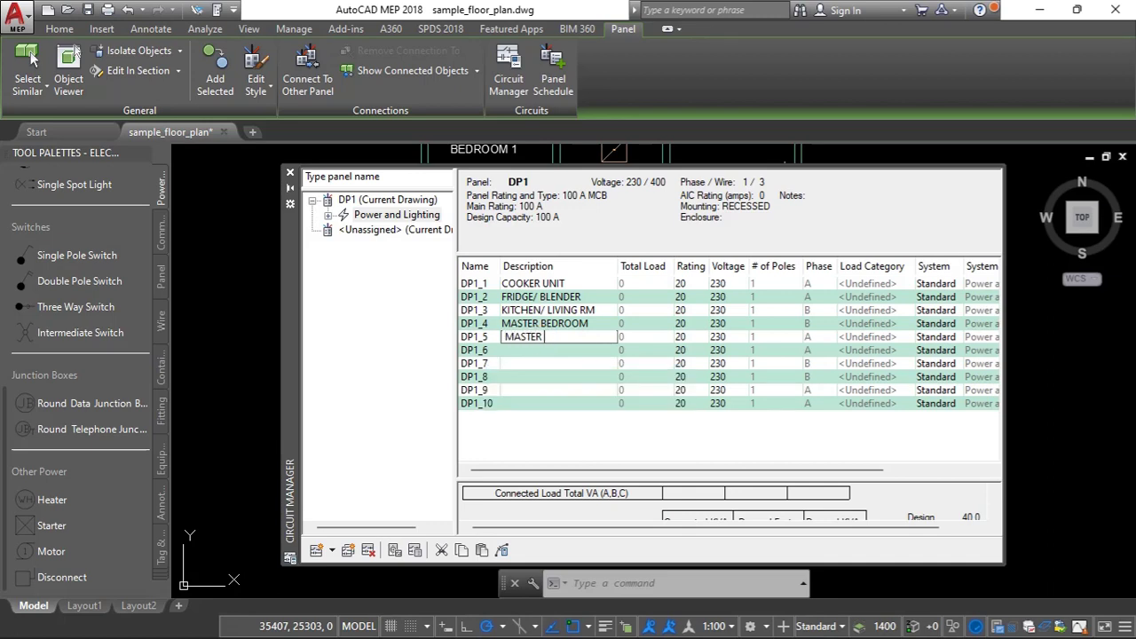
type("RM")
type("WH")
left_click(538, 343)
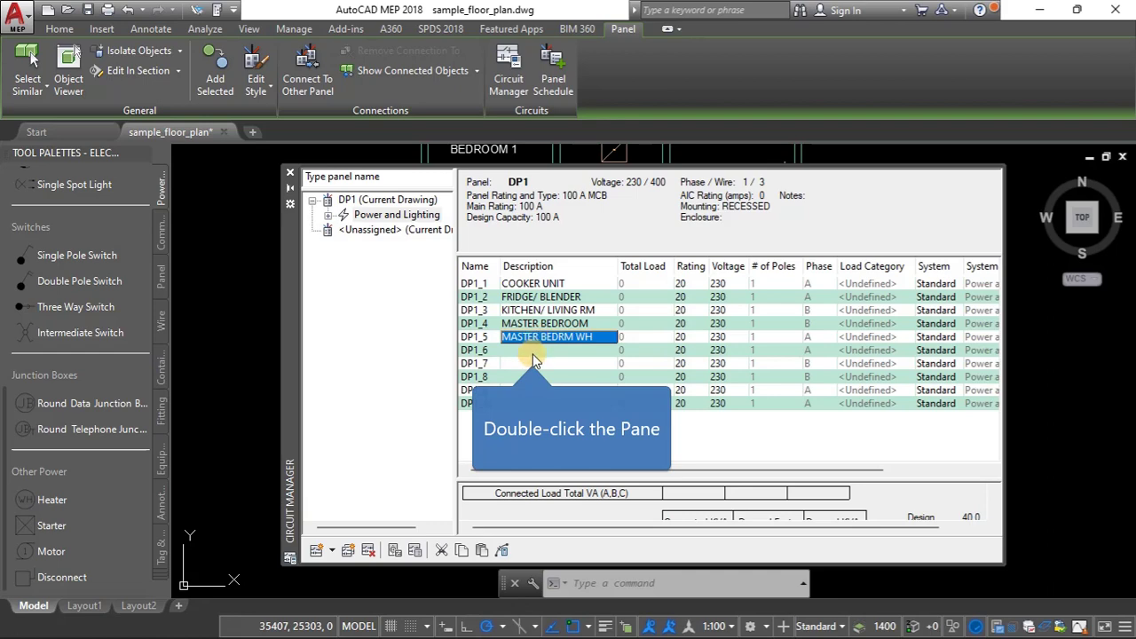
left_click(532, 352)
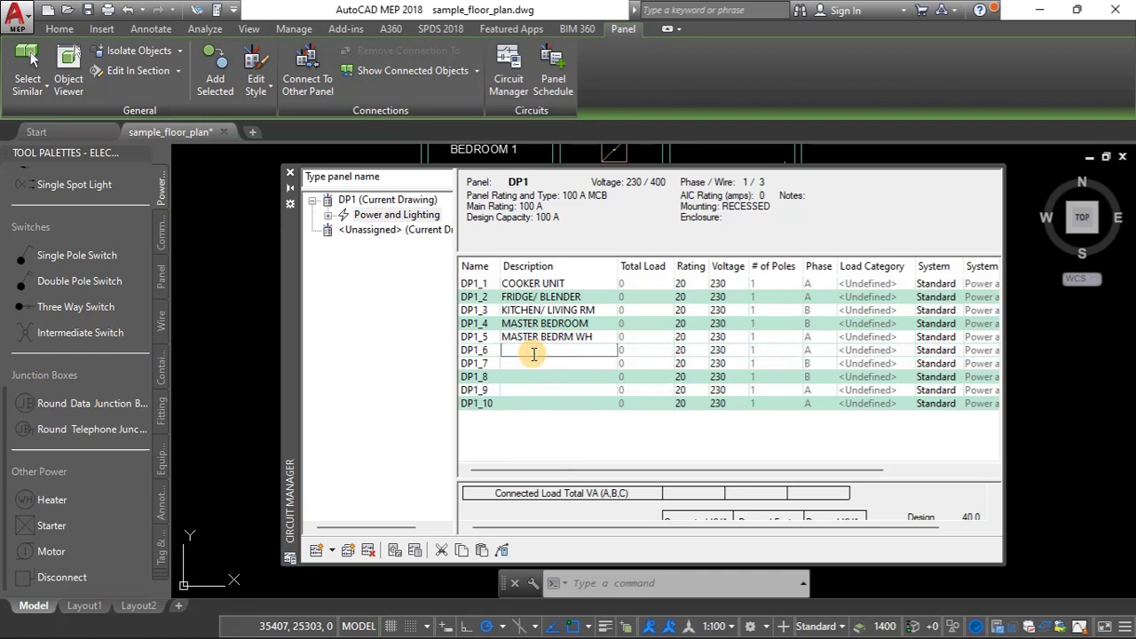
left_click(553, 338)
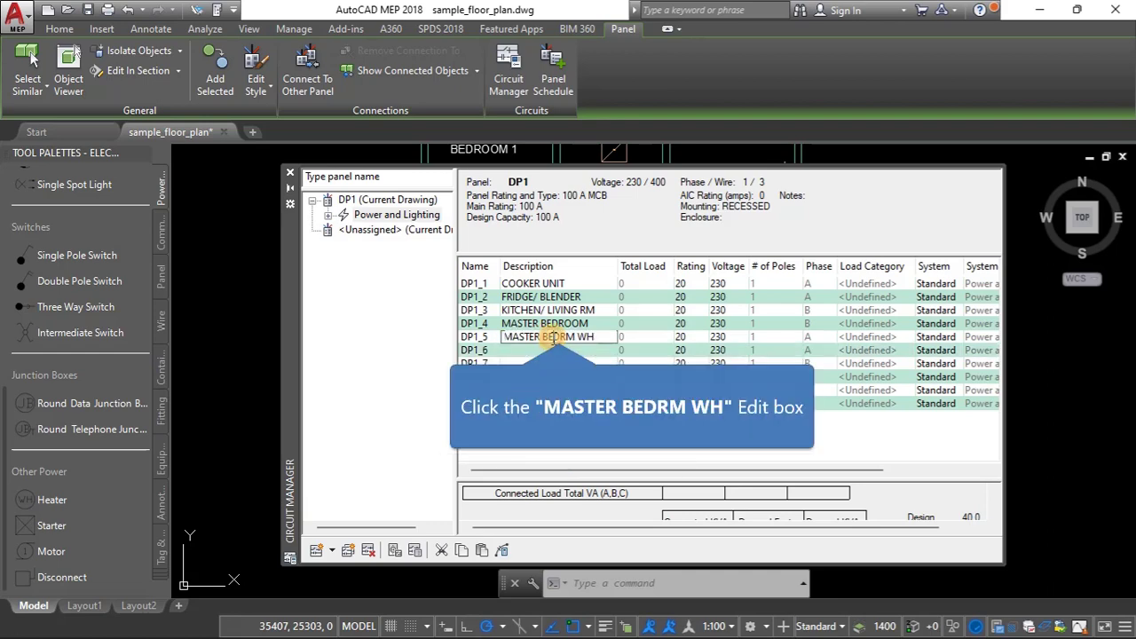
left_click(553, 338)
key("Right")
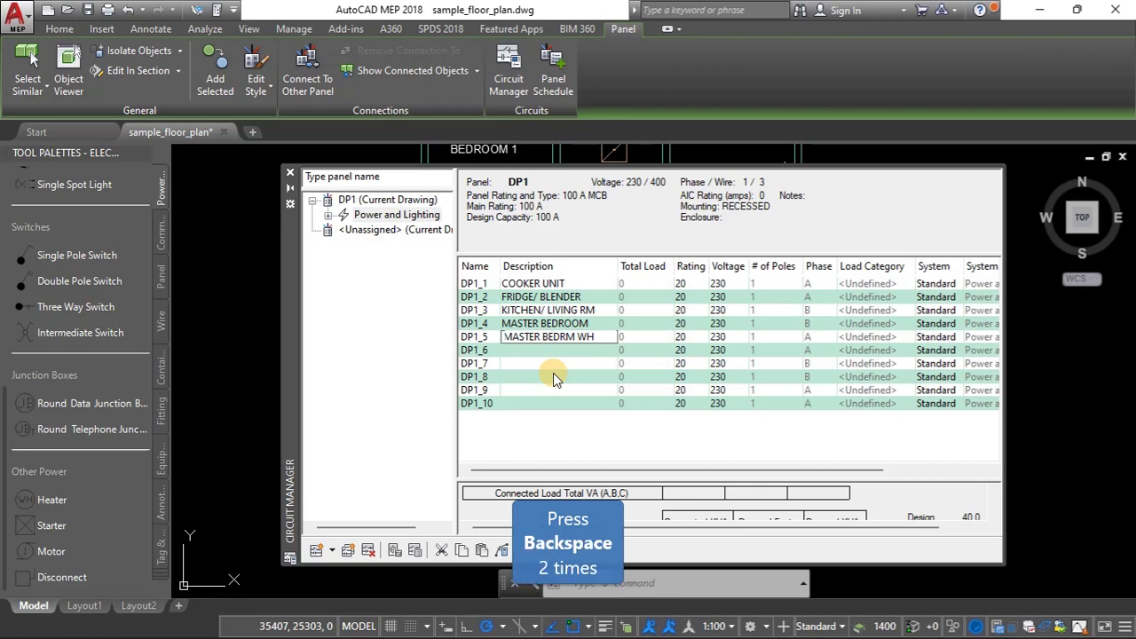
key("BackSpace")
key("BackSpace")
type("ATH")
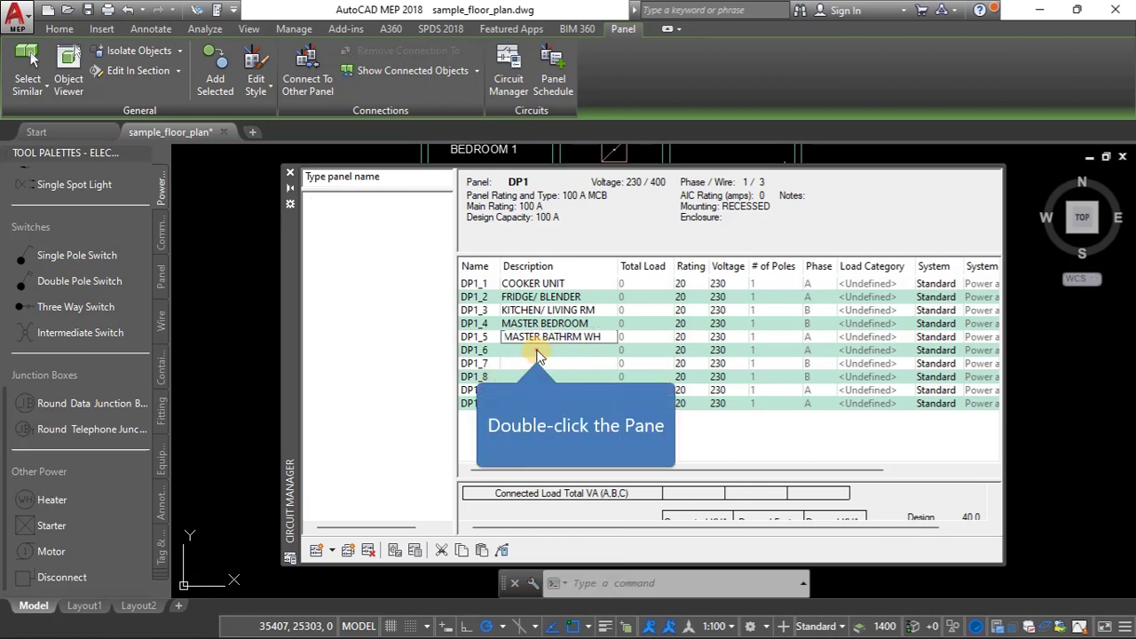
Describe DP1_6 as MASTER BATHRM and DP1_7 as BEDRM 1.
double_click(540, 350)
type("MASTER")
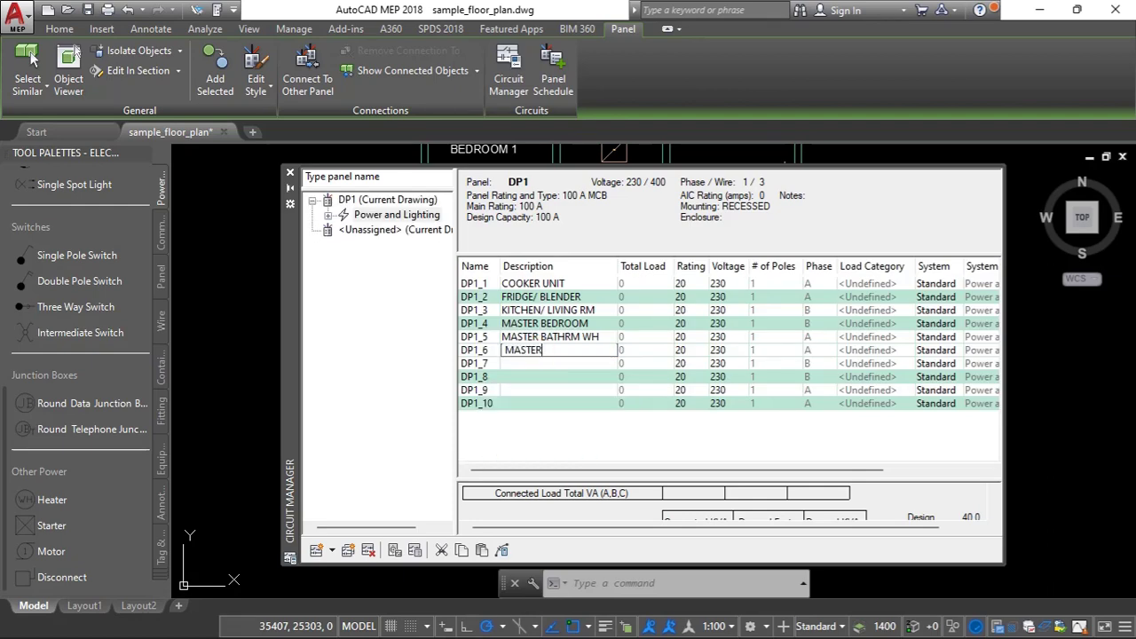
type(" BATHRM")
left_click(543, 364)
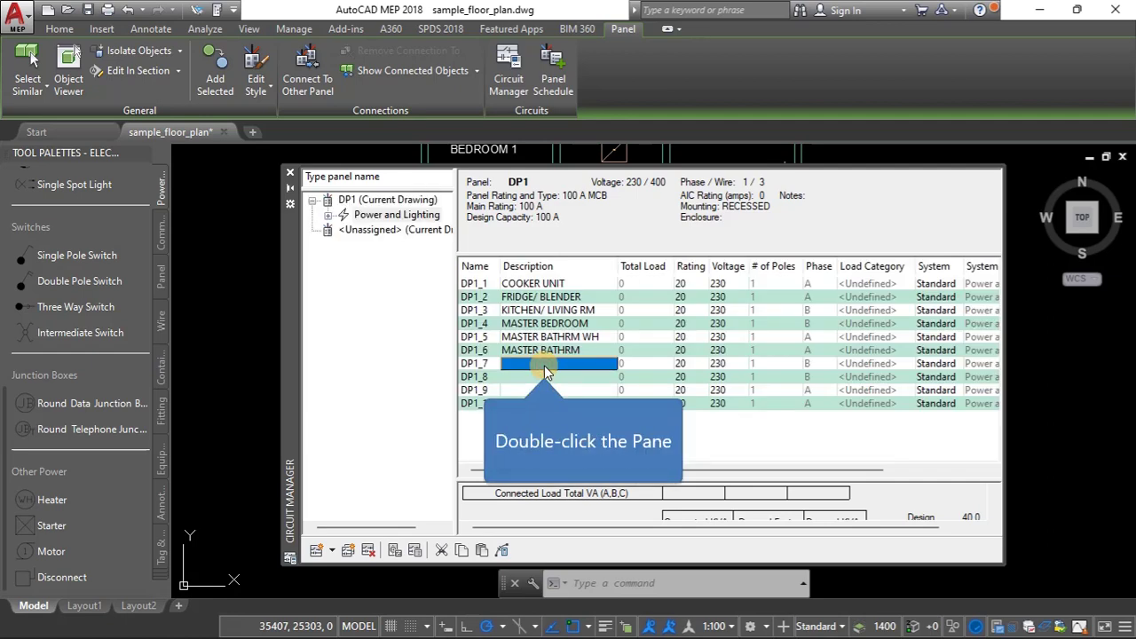
double_click(544, 366)
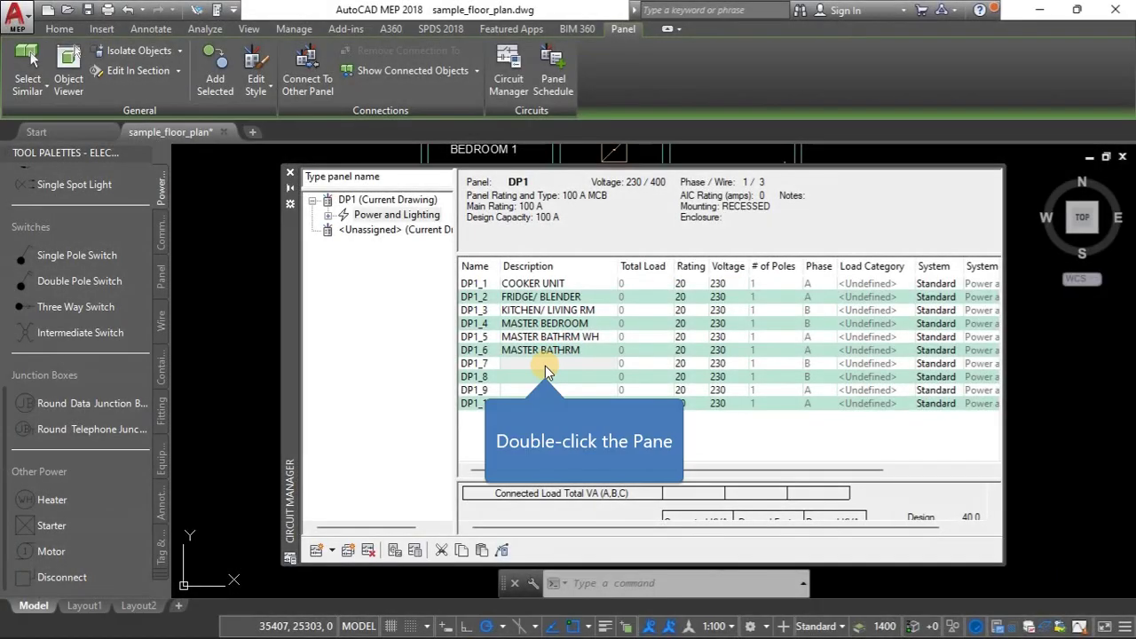
double_click(545, 364)
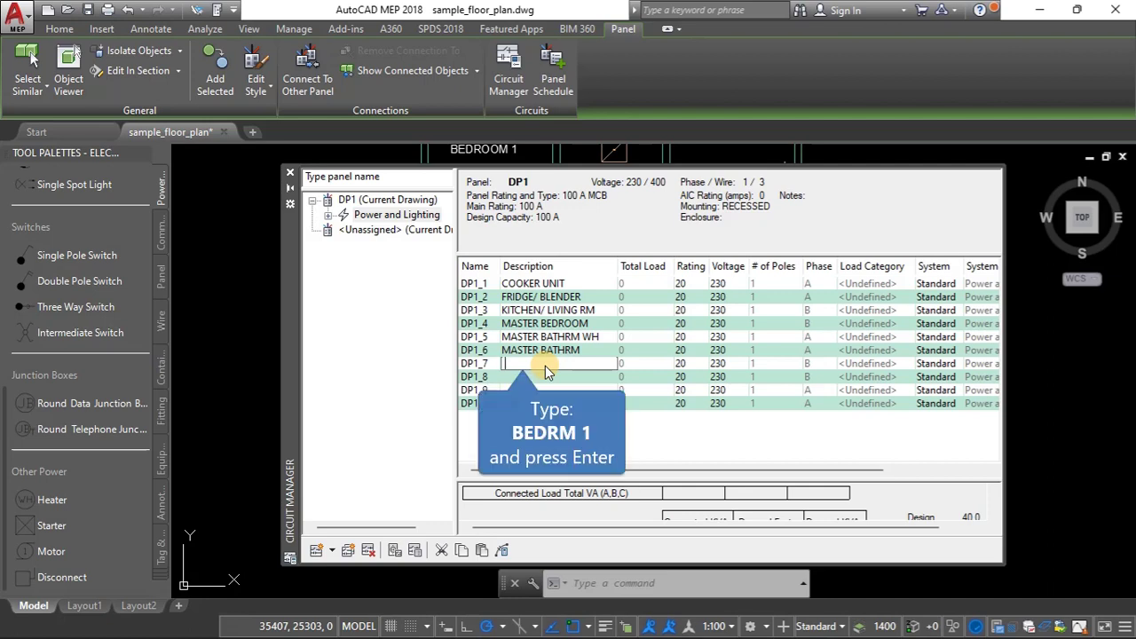
type("BEDRM")
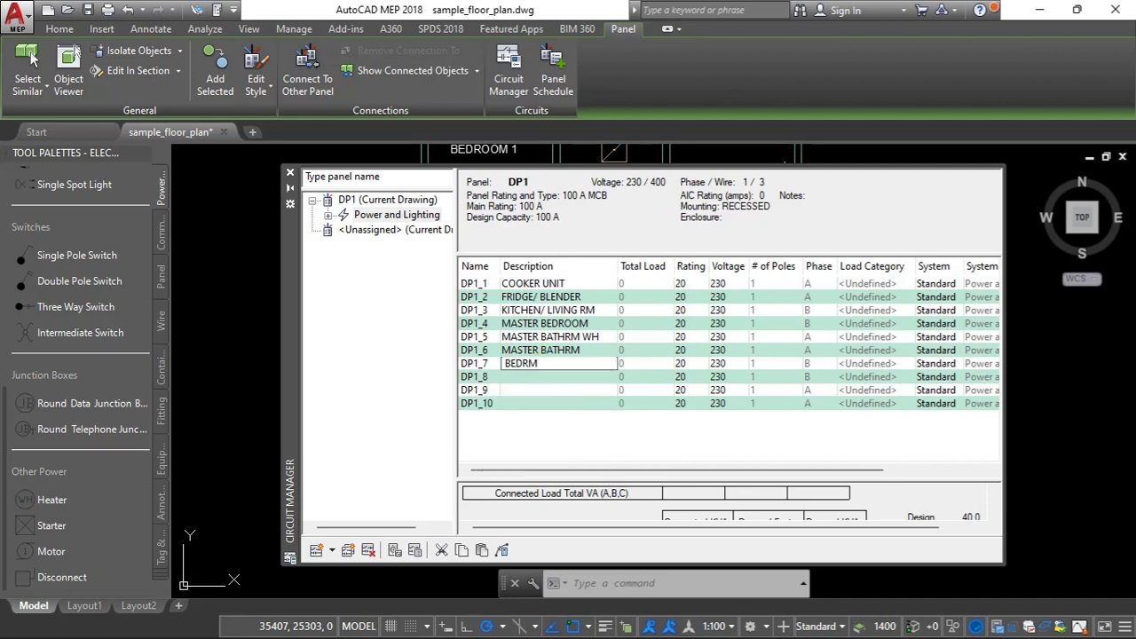
type(" 1")
key("Return")
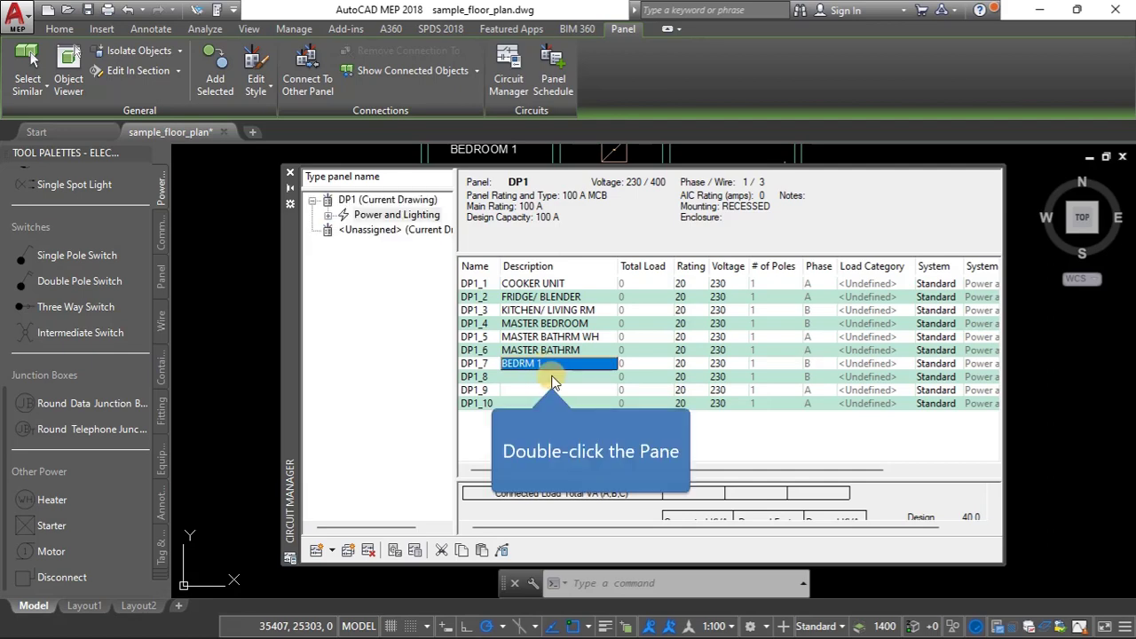
Describe DP1_8 as BATHRM WH, DP1_9 as BATHRM and DP1_10 as BEDRM 2.
double_click(551, 380)
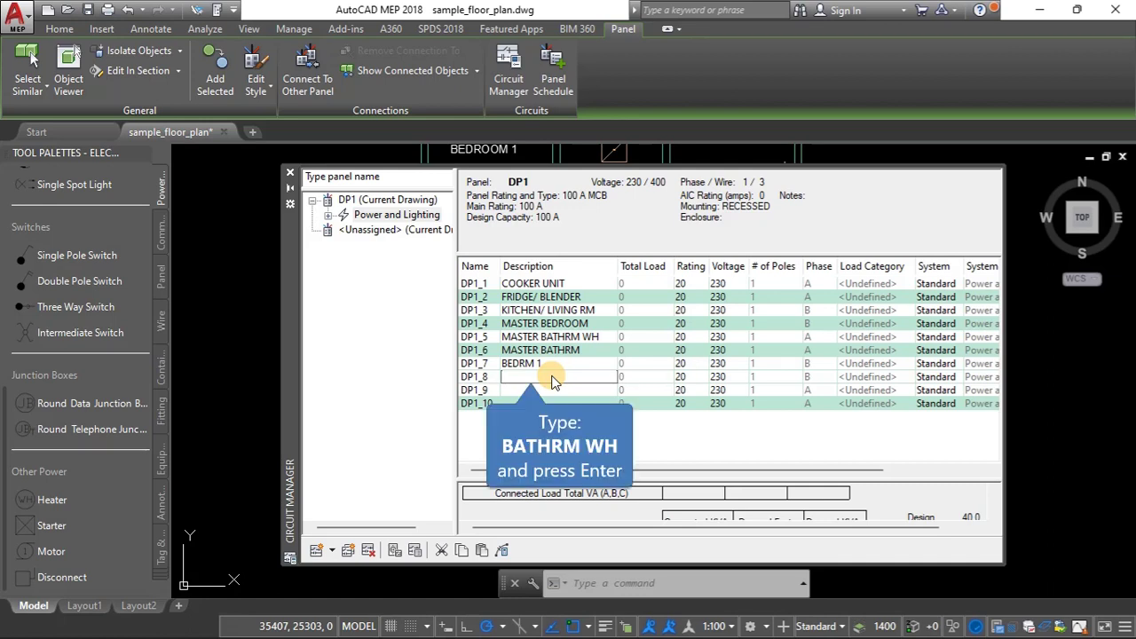
type("BATHRM")
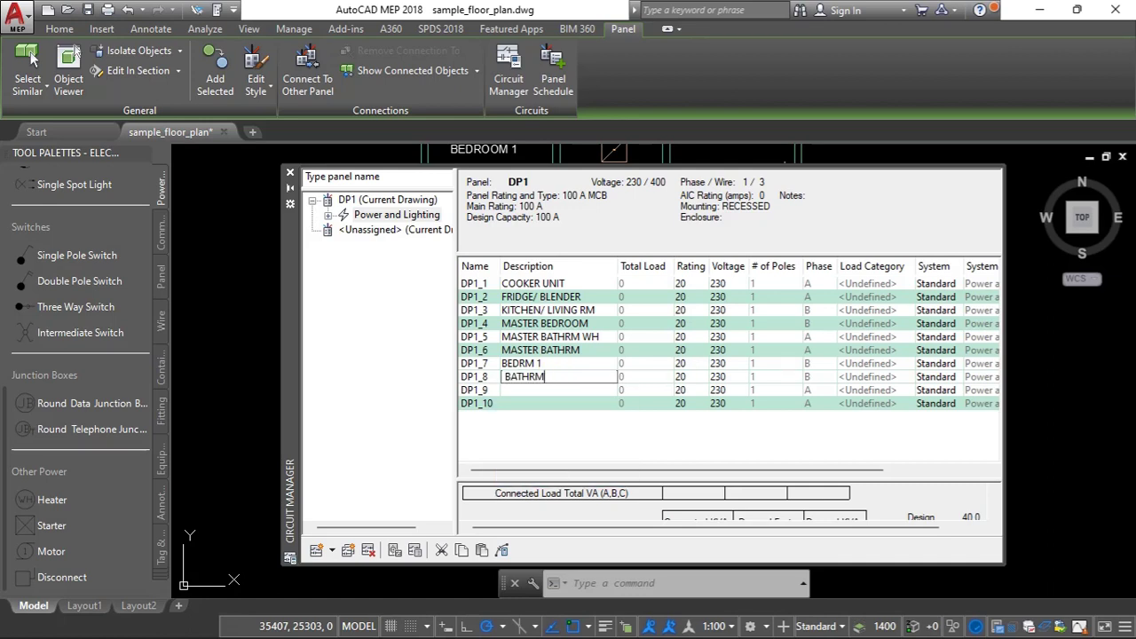
type(" WH")
left_click(552, 379)
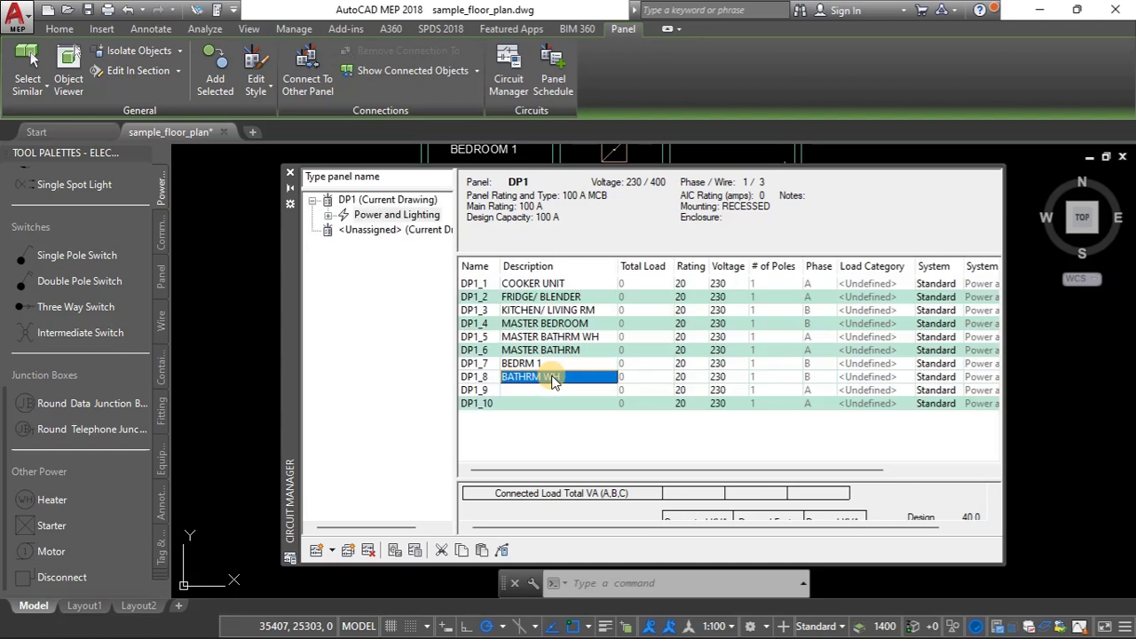
double_click(550, 390)
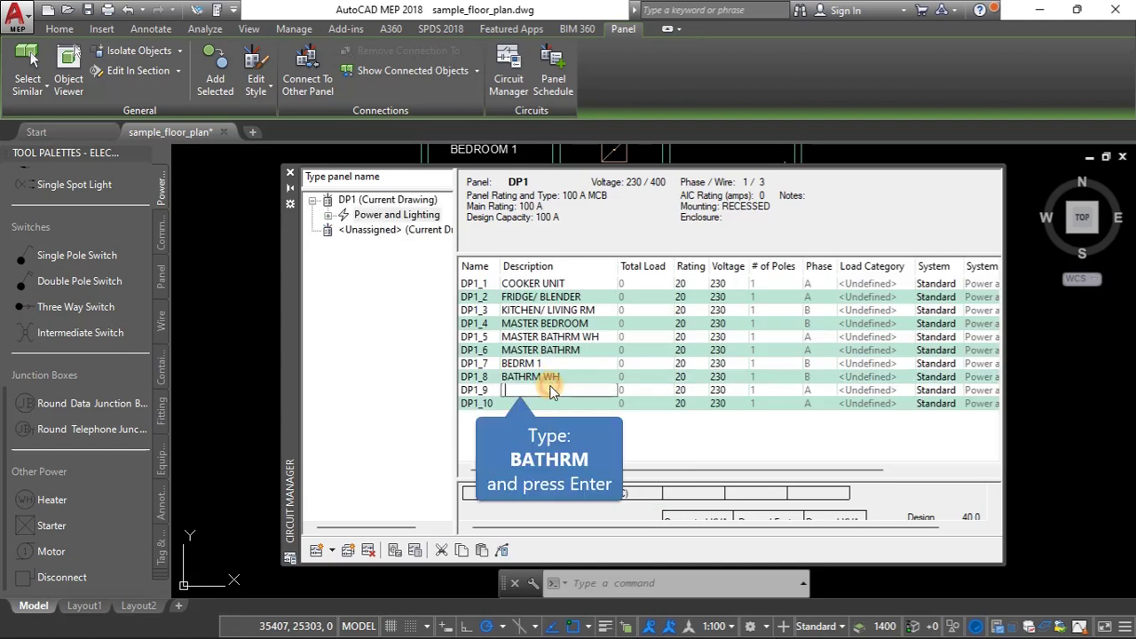
type("BATH")
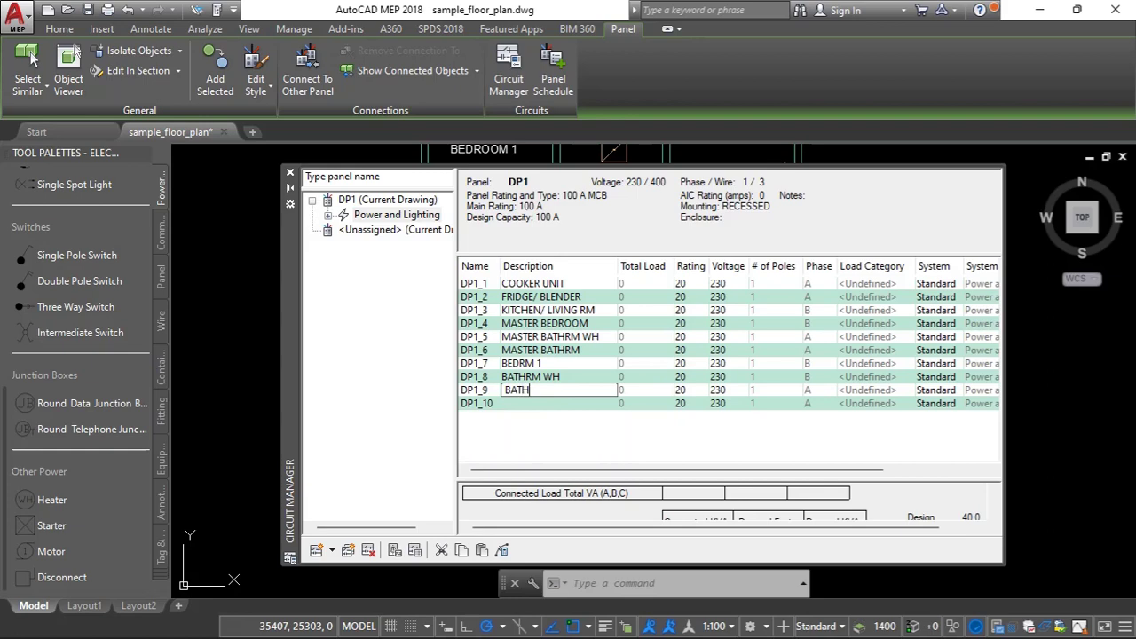
type("RM")
key("Return")
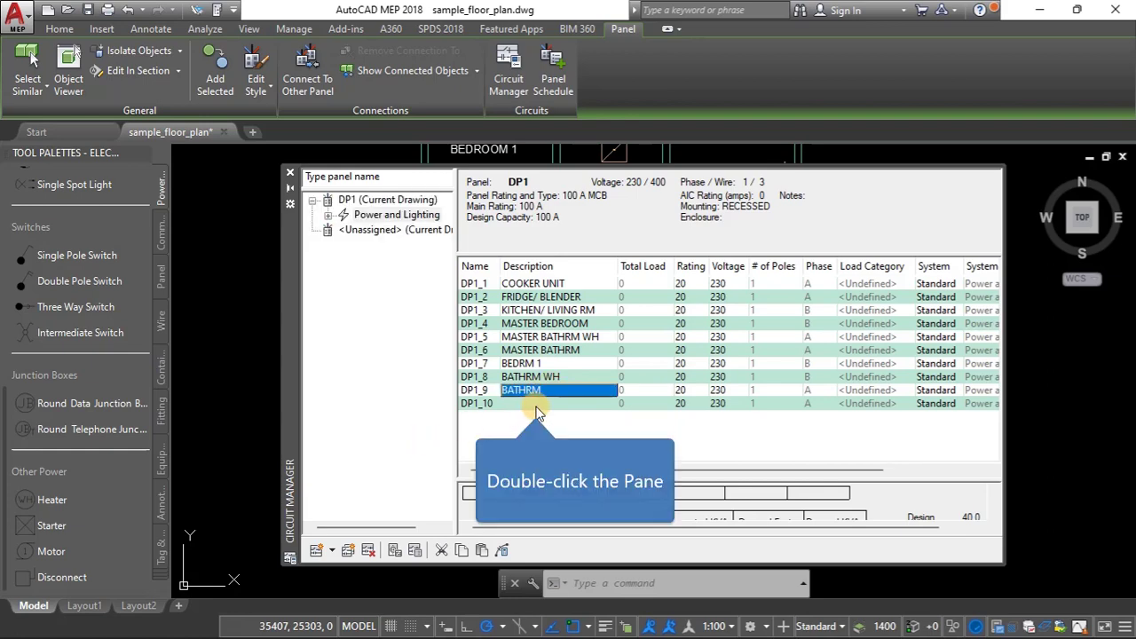
double_click(536, 404)
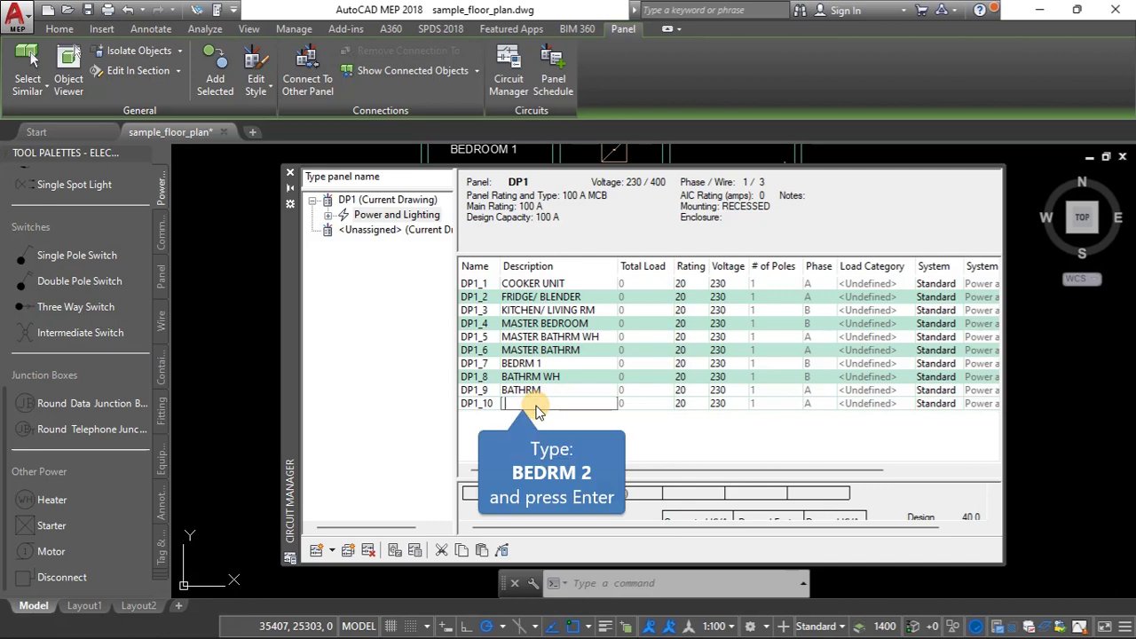
type("BEDRM 2")
left_click(537, 407)
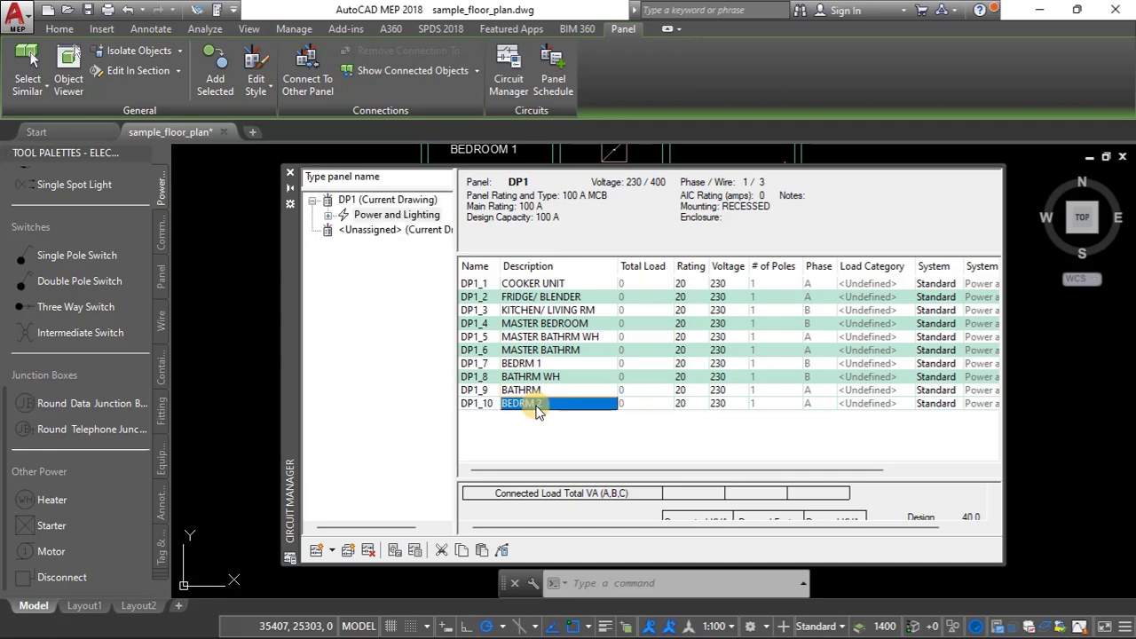
Rate DP1_1 at 32 A and DP1_3 and DP1_4 at 16 A.
left_click(636, 286)
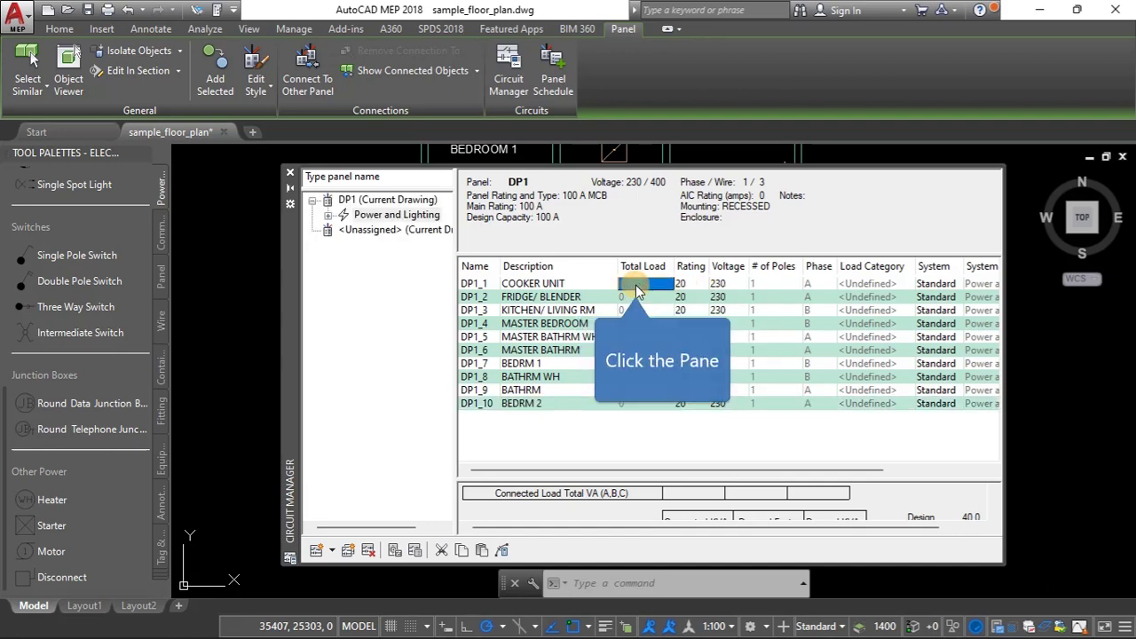
double_click(682, 284)
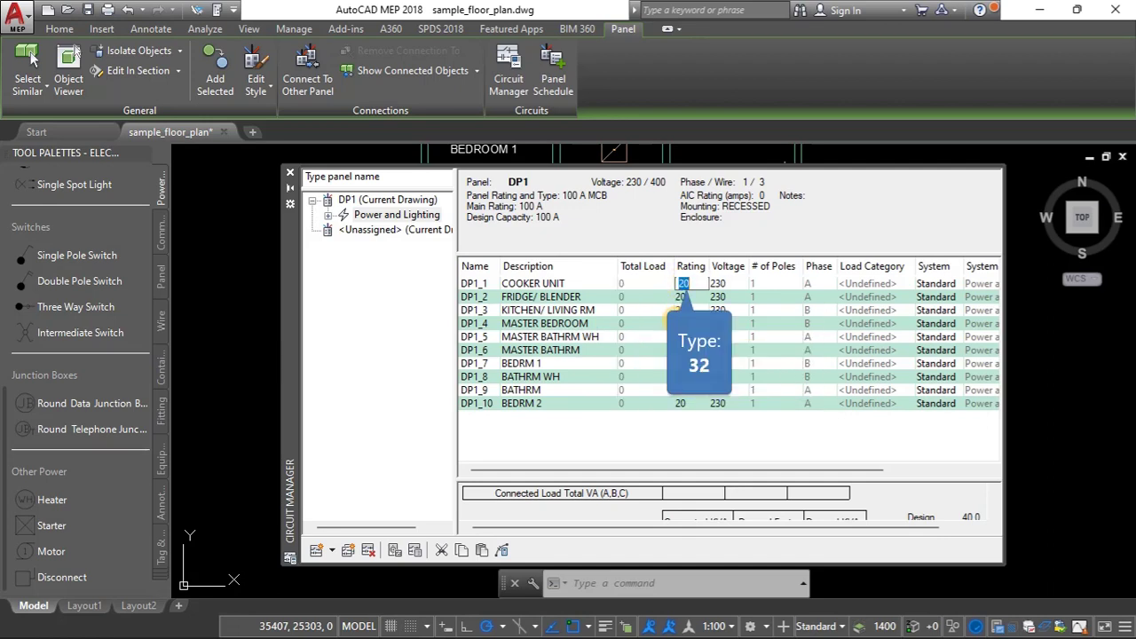
type("32")
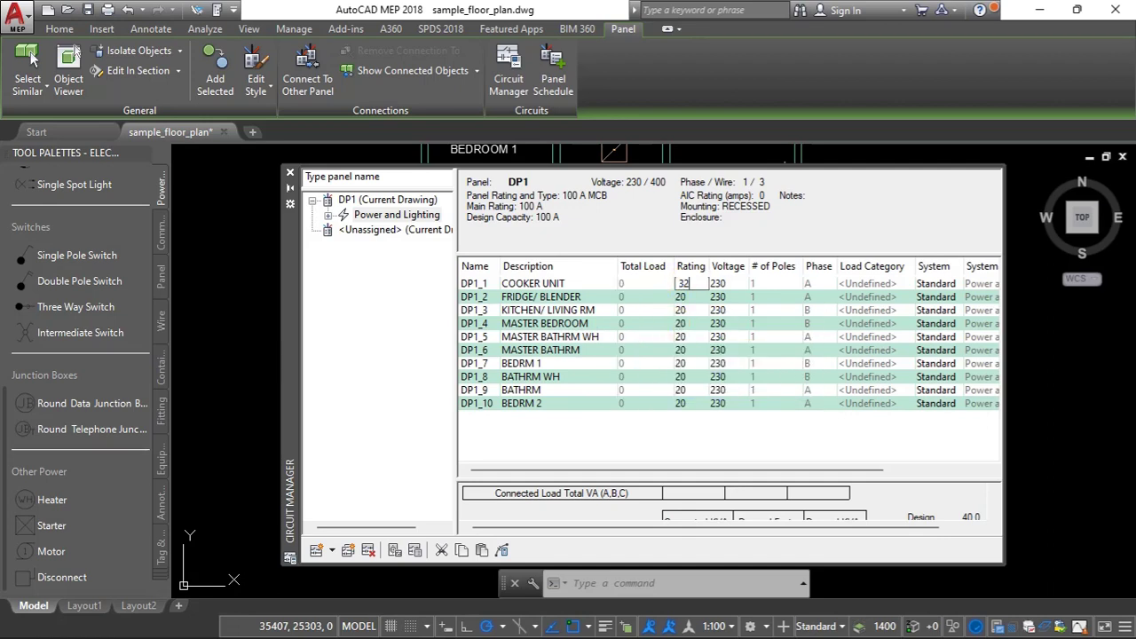
double_click(694, 311)
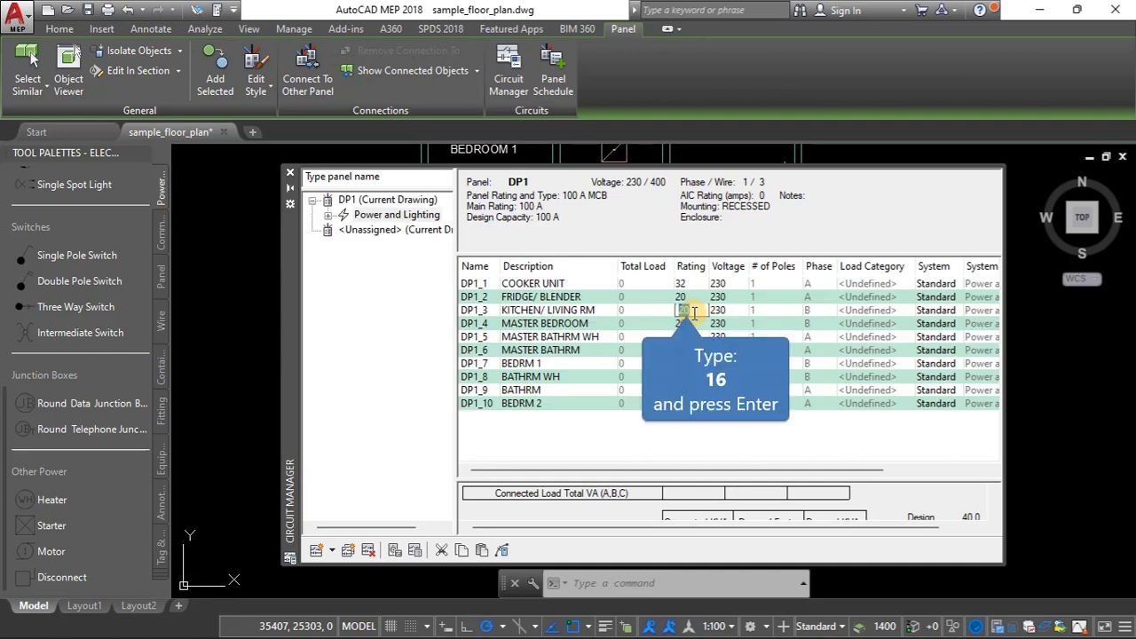
type("16")
key("Return")
left_click(688, 324)
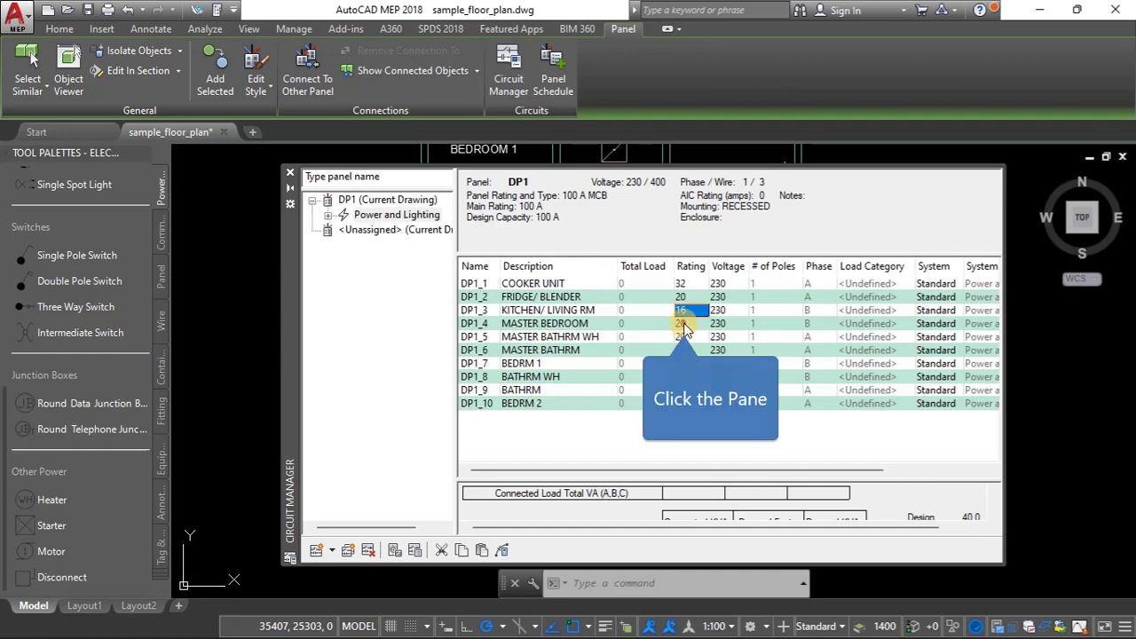
double_click(688, 325)
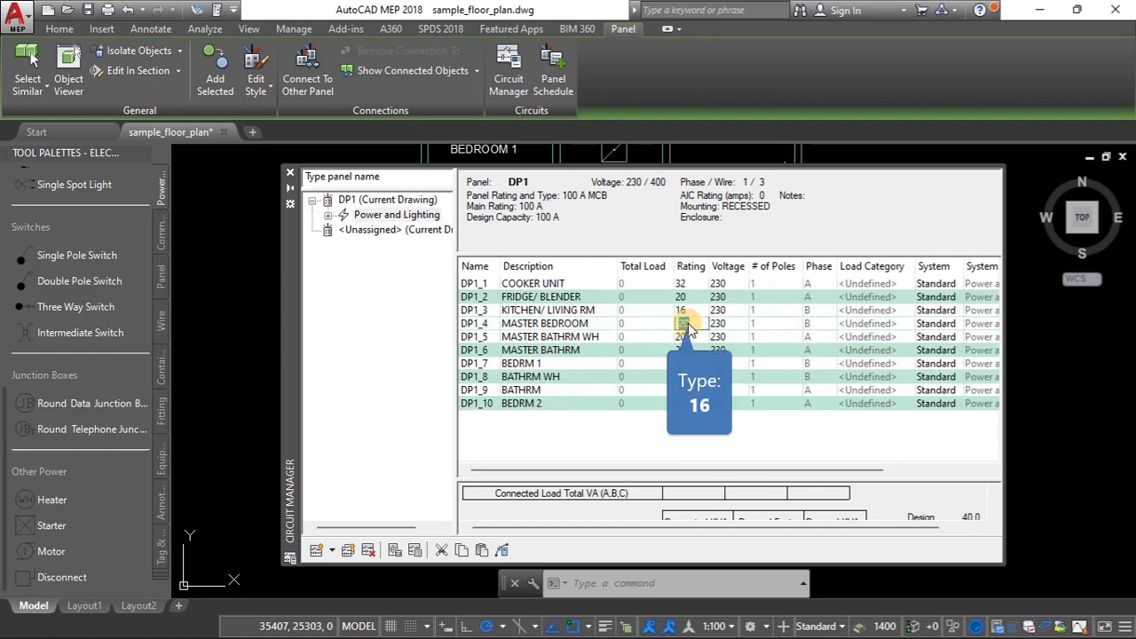
type("16")
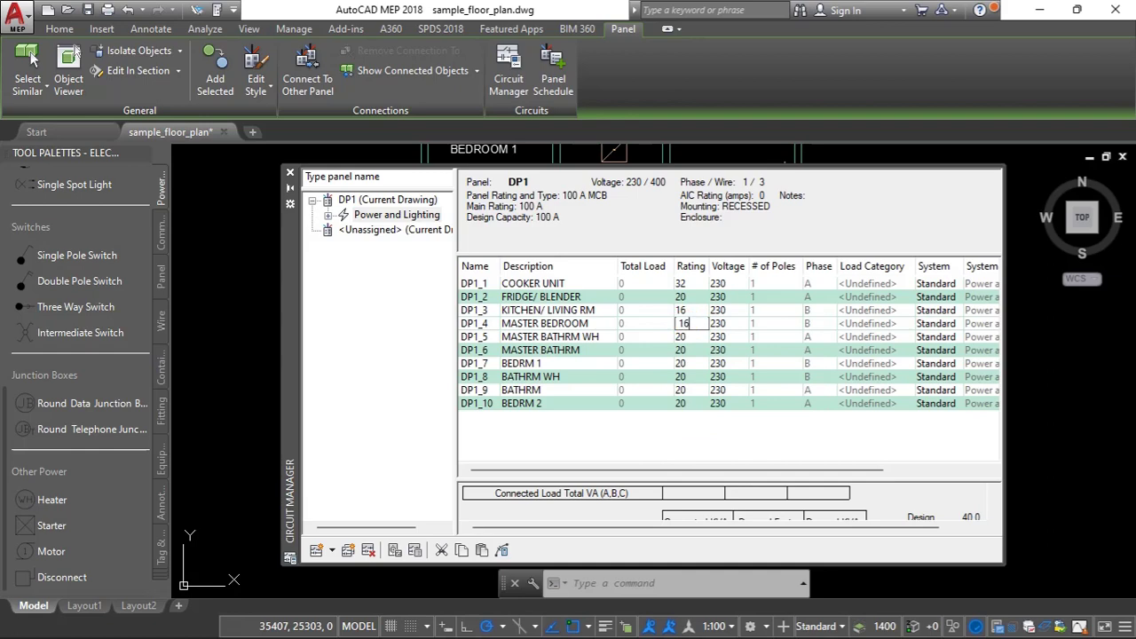
left_click(686, 339)
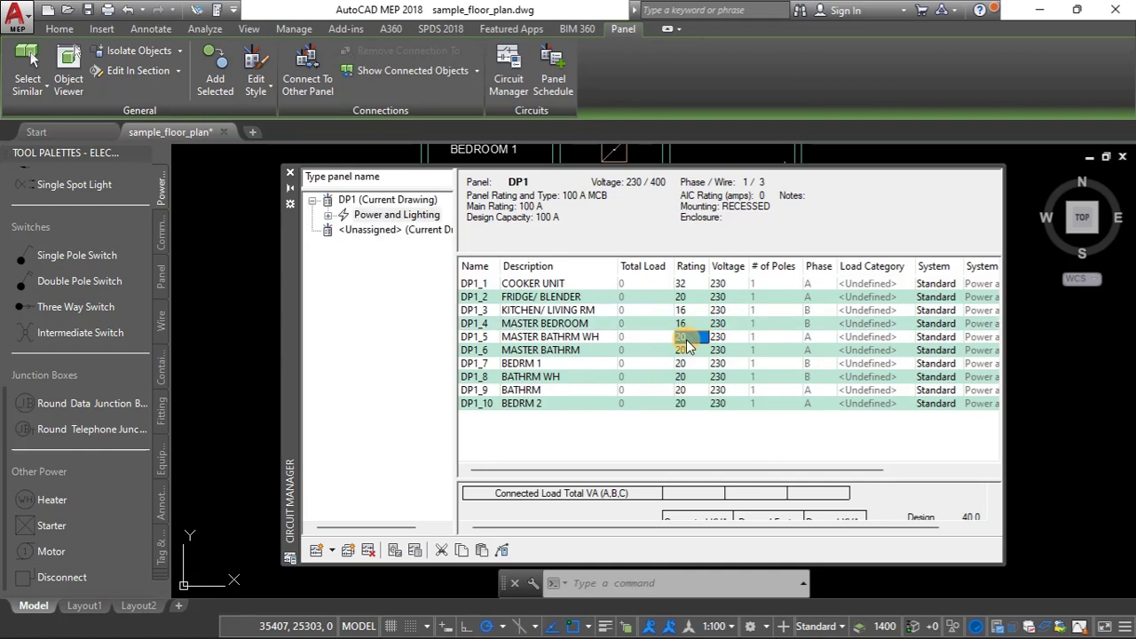
Rate DP1_6, DP1_7, DP1_9 and DP1_10 at 16 A, leaving DP1_5 and DP1_8 at 20.
left_click(691, 351)
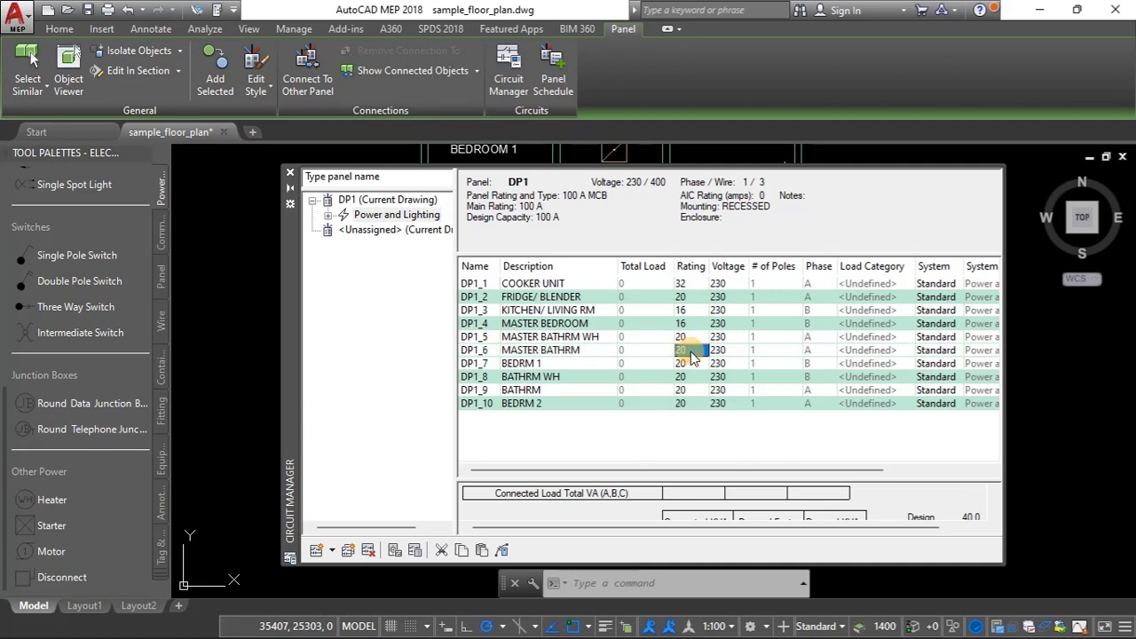
double_click(691, 351)
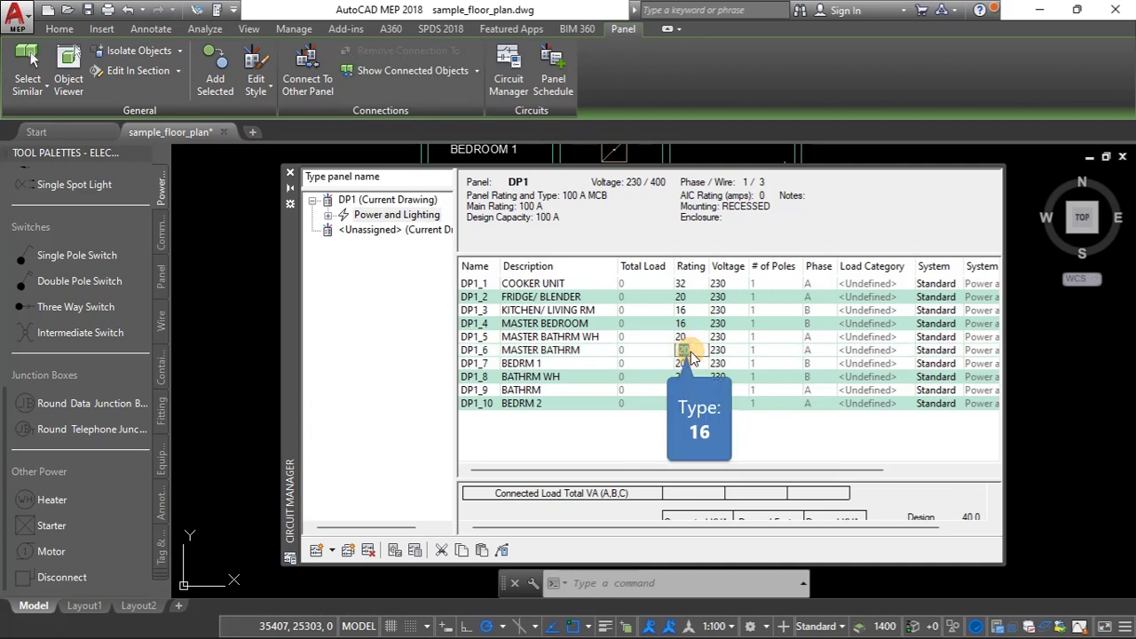
type("16")
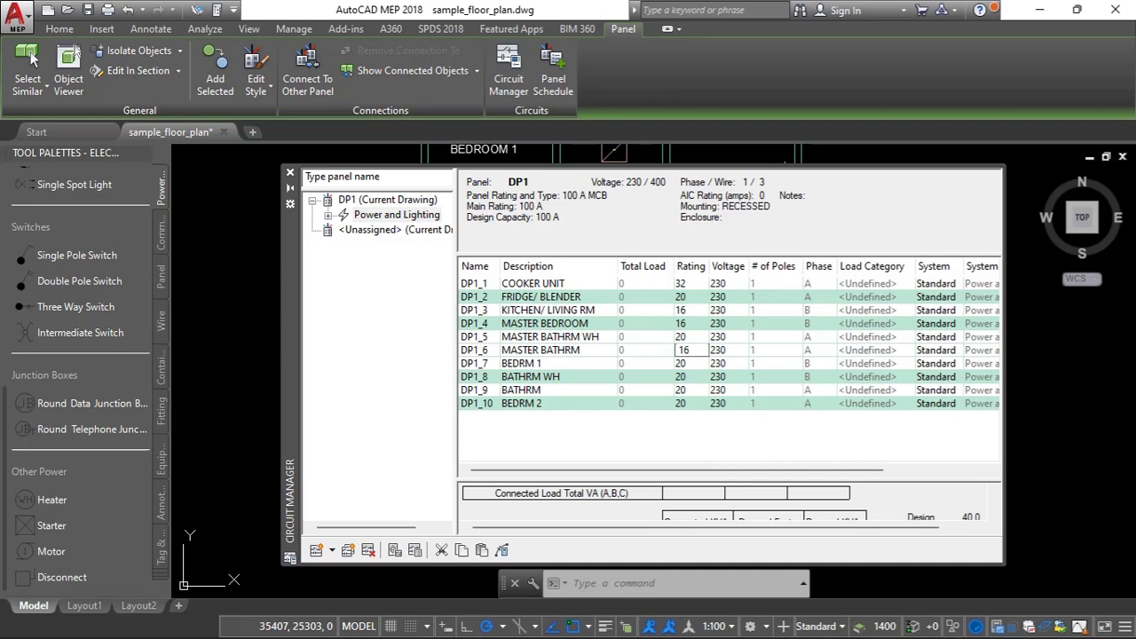
left_click(697, 365)
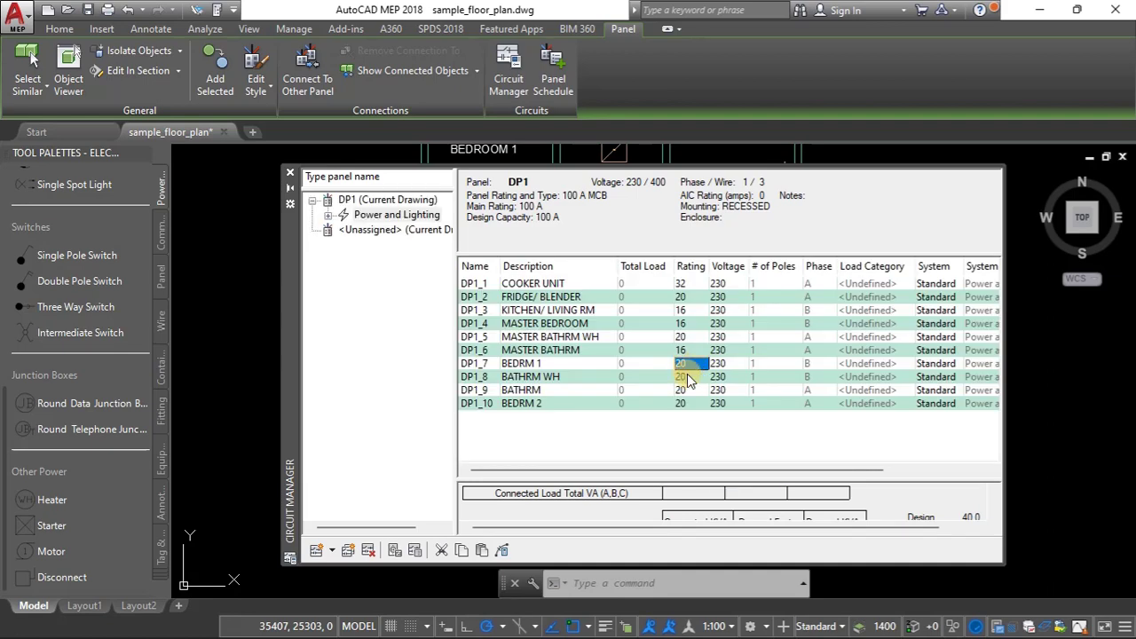
double_click(695, 365)
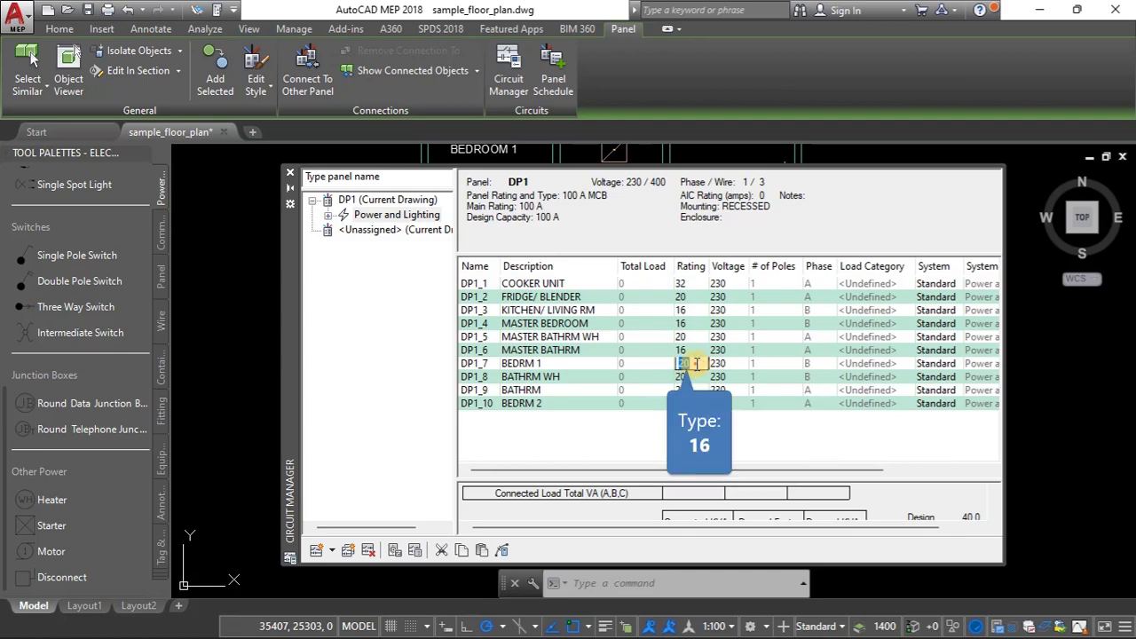
type("16")
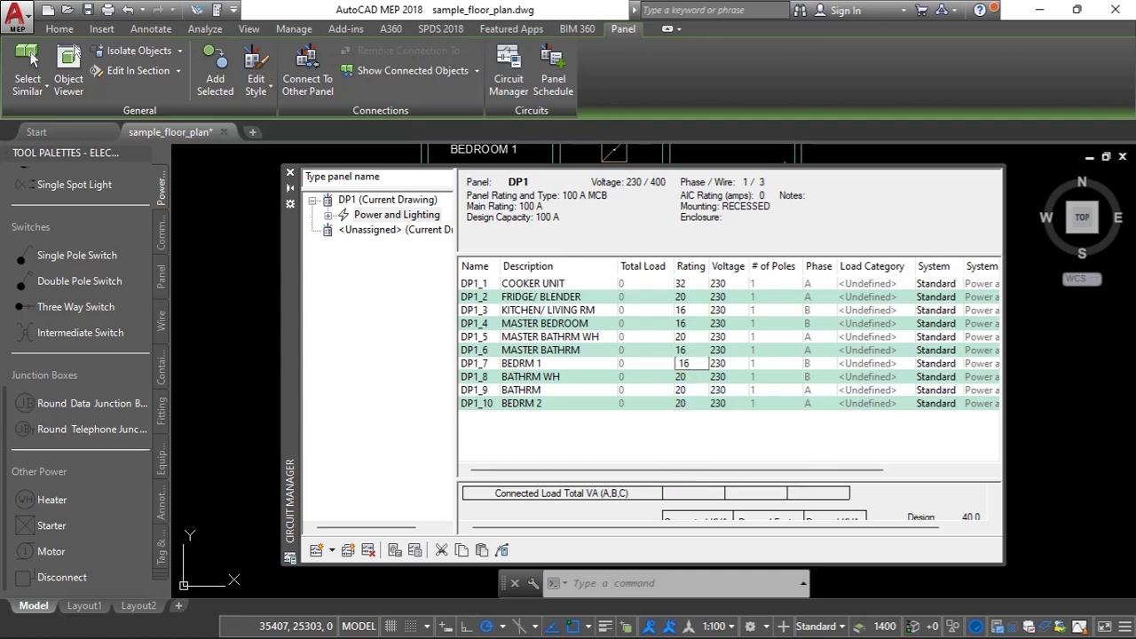
double_click(690, 378)
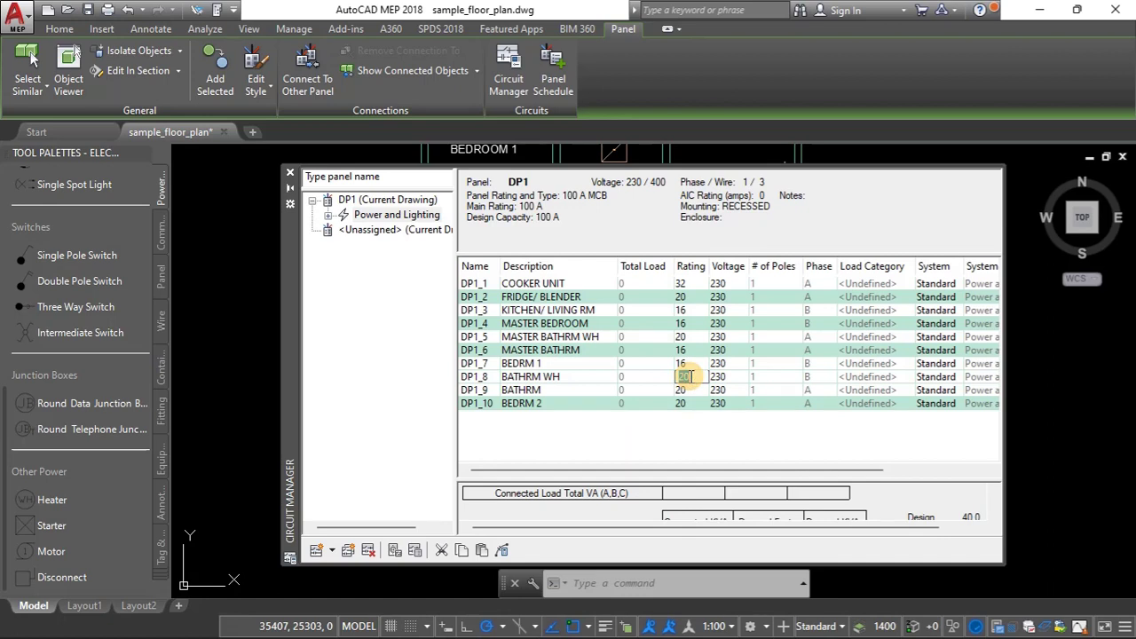
double_click(693, 390)
type("16")
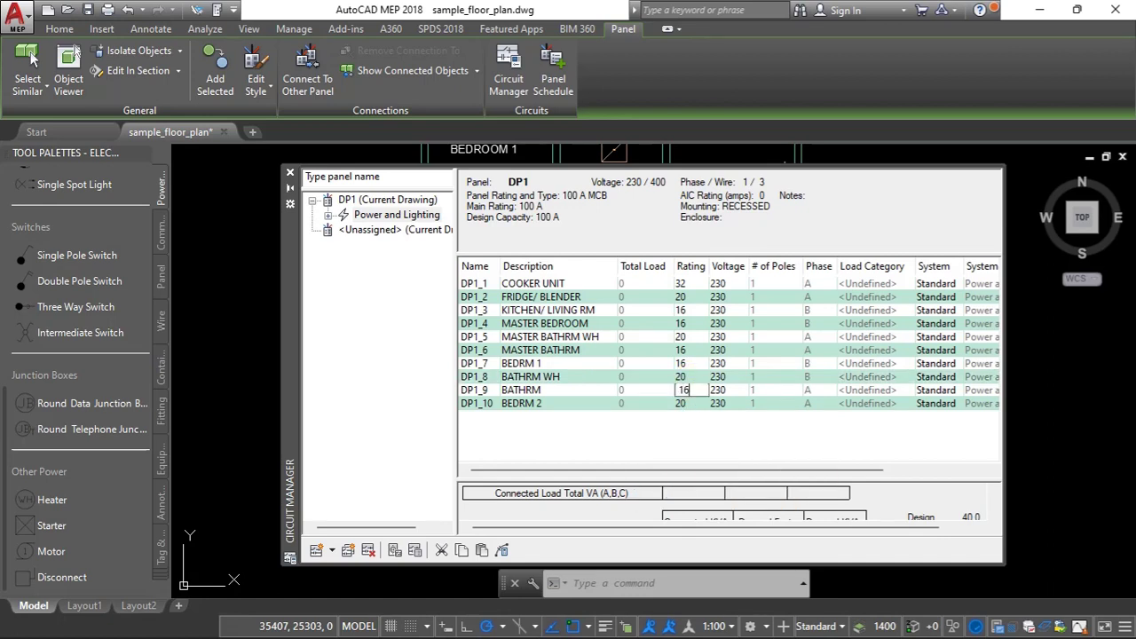
double_click(694, 404)
type("1")
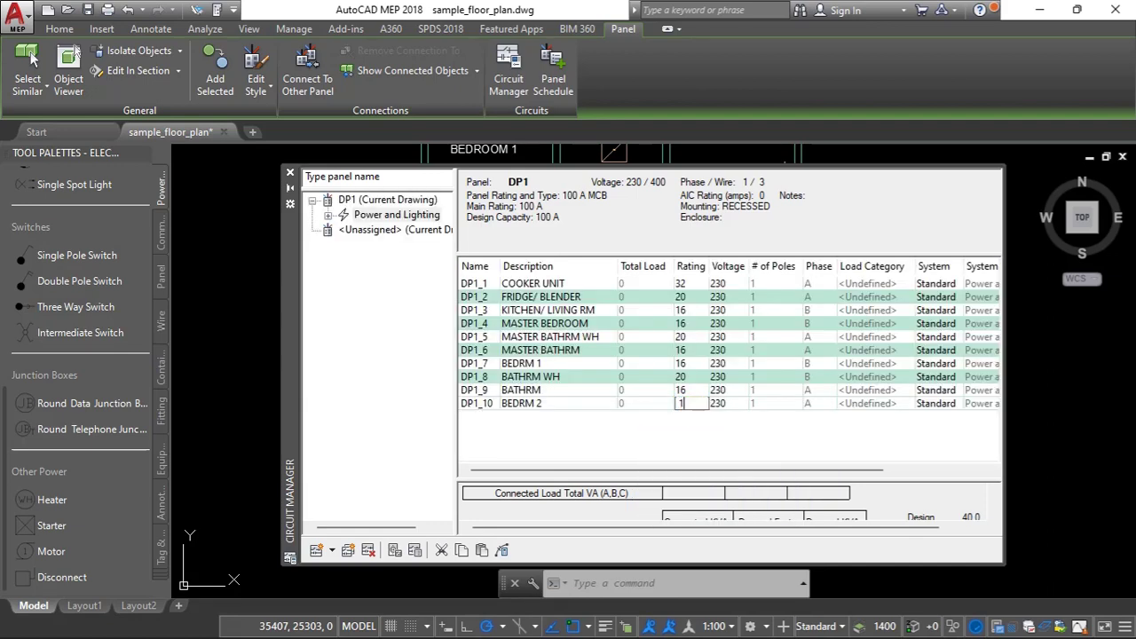
type("6")
double_click(695, 408)
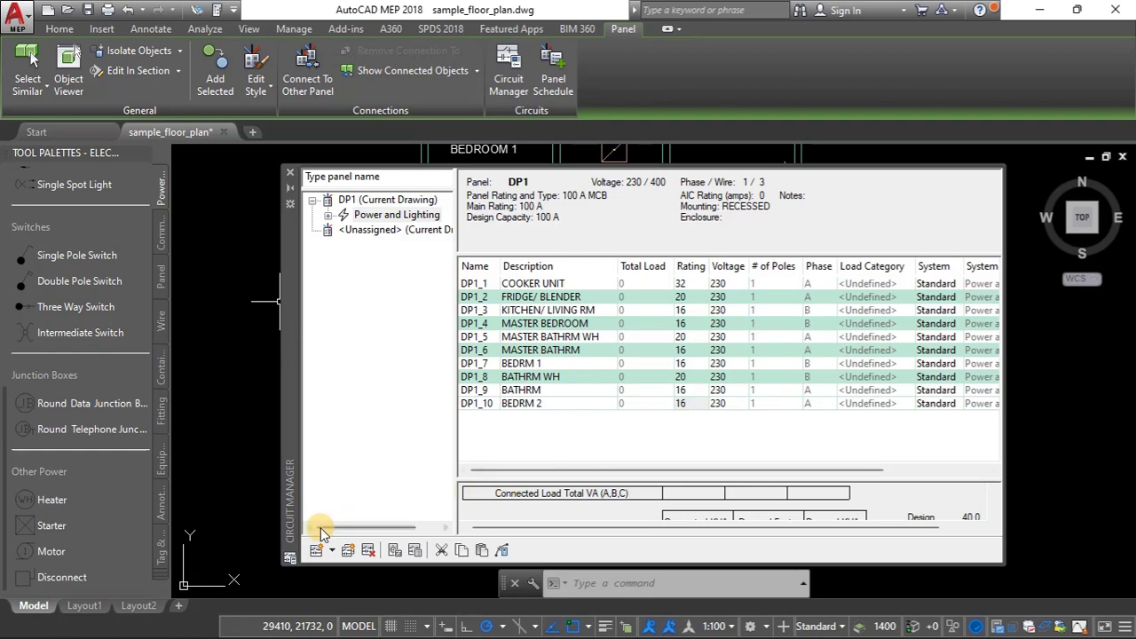
Close the Circuit Manager palette and zoom around the house floor plan.
left_click(290, 173)
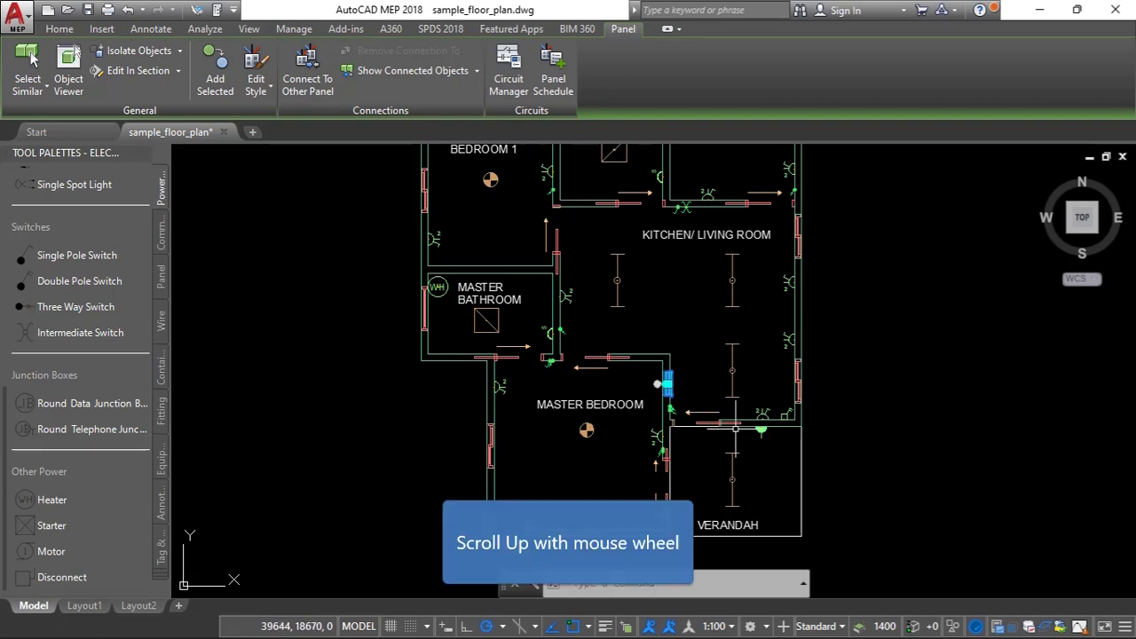
scroll(726, 414, "up", 4)
scroll(686, 337, "down", 3)
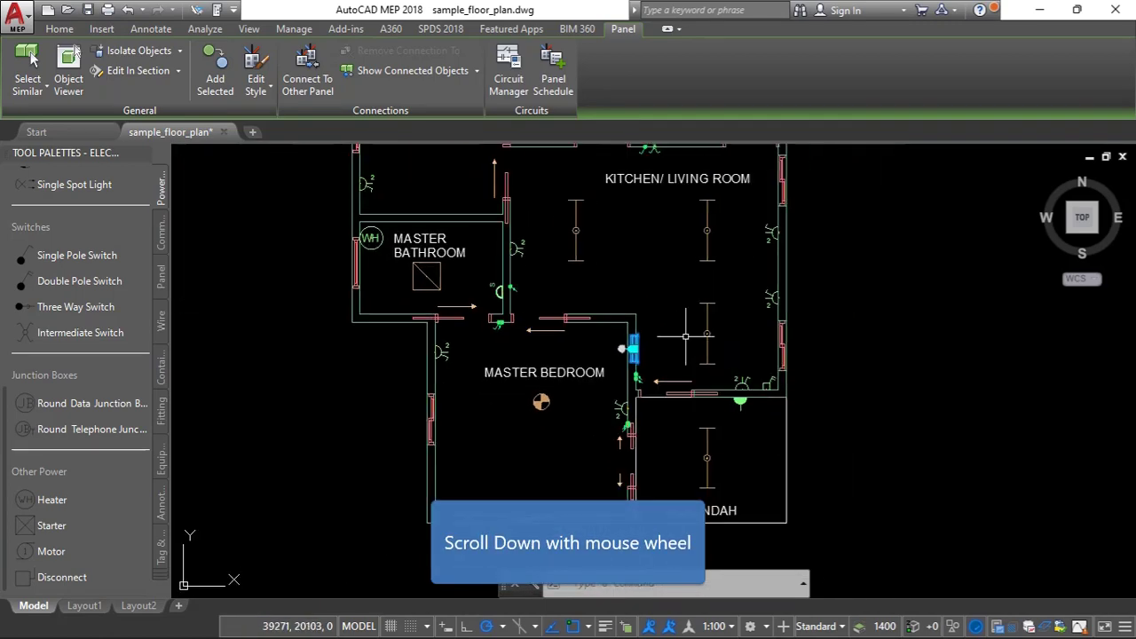
scroll(825, 457, "down", 3)
scroll(815, 349, "up", 1)
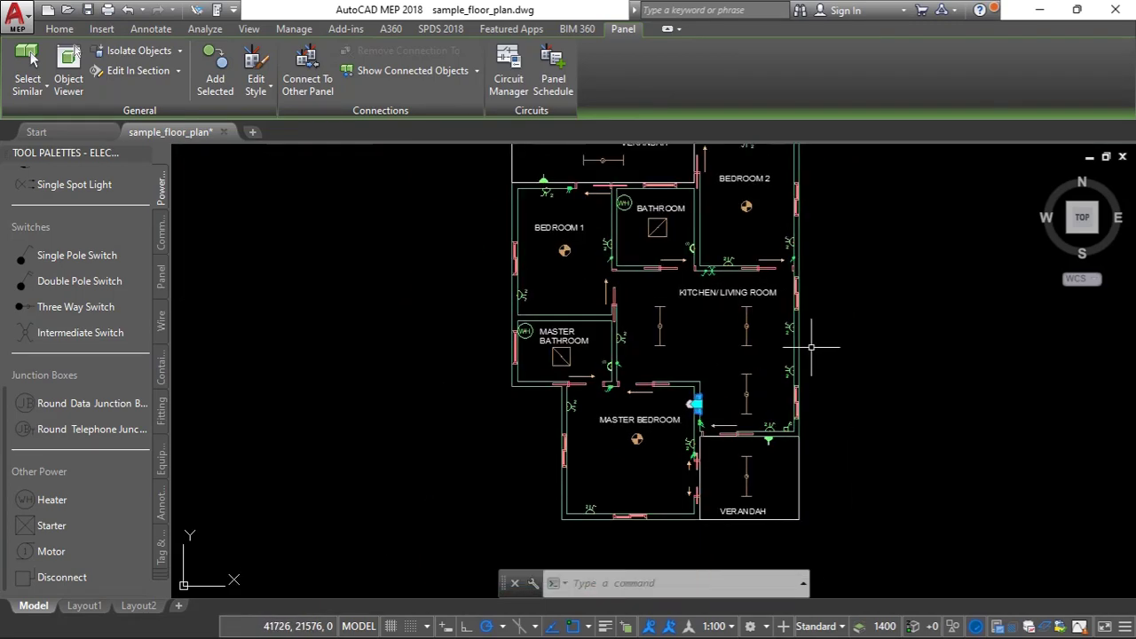